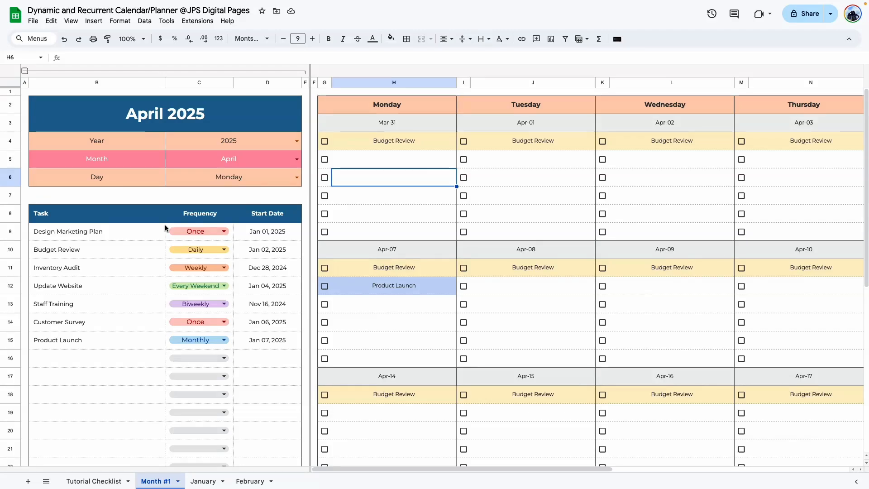
Step: Examine the color-coded Budget Review and Product Launch entries in the April 2025 calendar
click(382, 144)
click(367, 271)
click(368, 292)
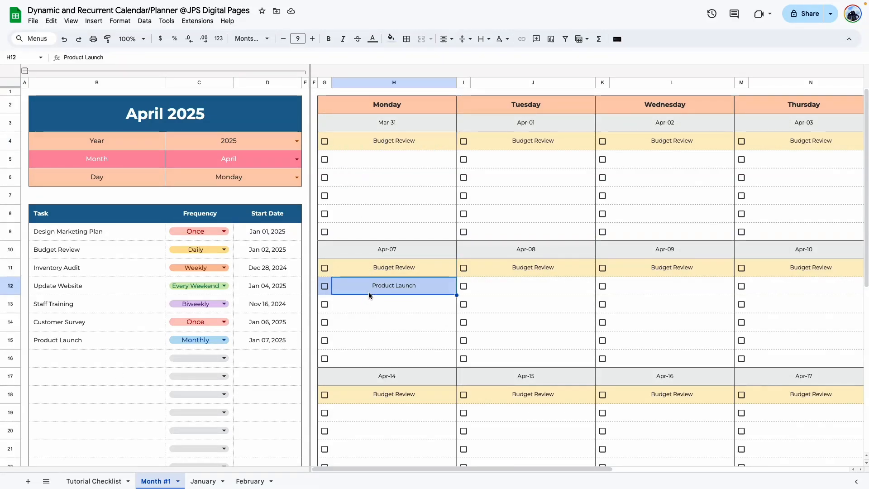
click(359, 325)
click(352, 216)
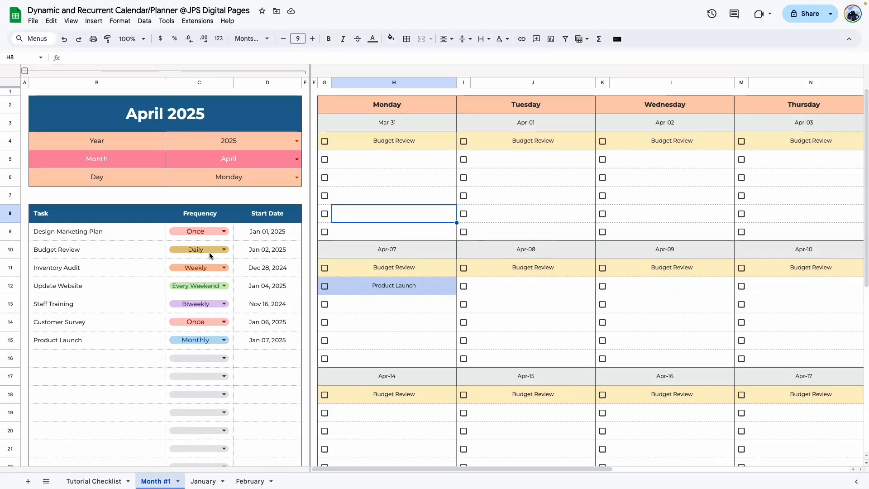
click(371, 141)
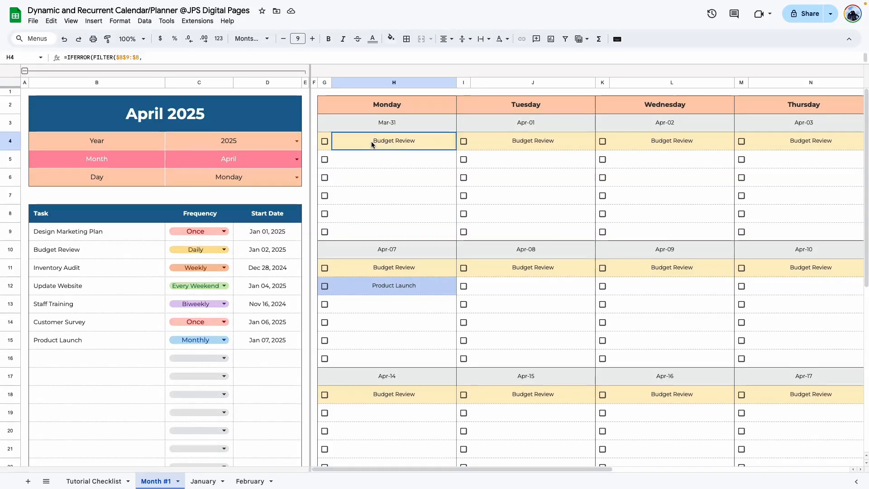
click(524, 143)
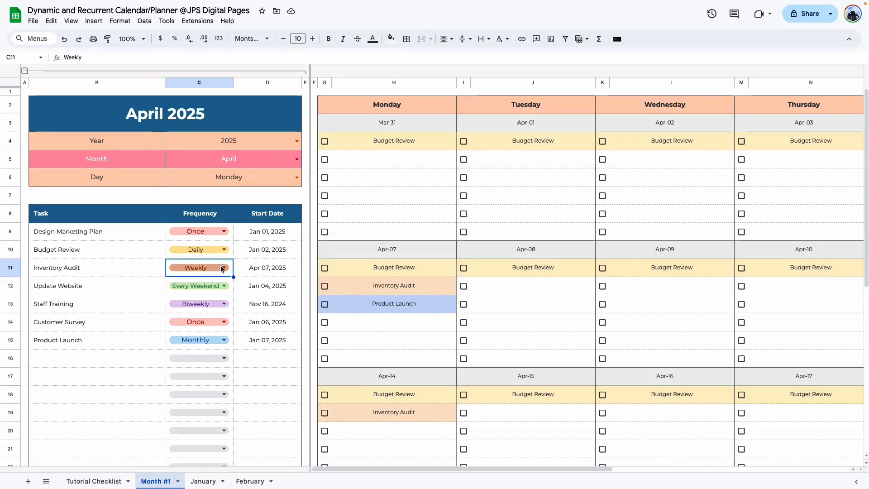
Step: Set the frequency of the Inventory Audit task to Once
click(199, 267)
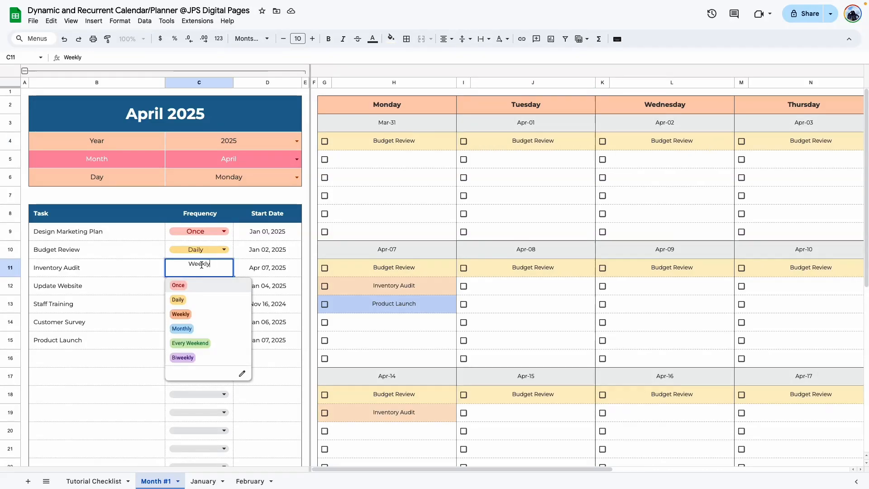
click(179, 298)
click(385, 286)
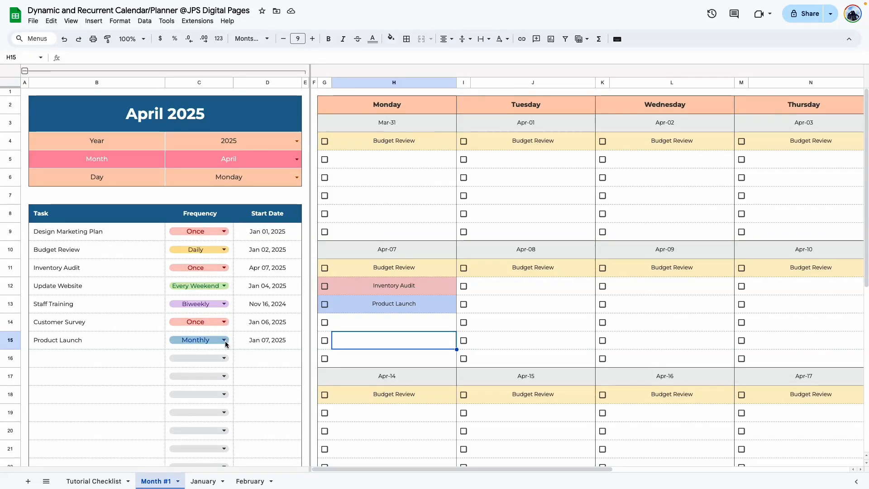
click(384, 144)
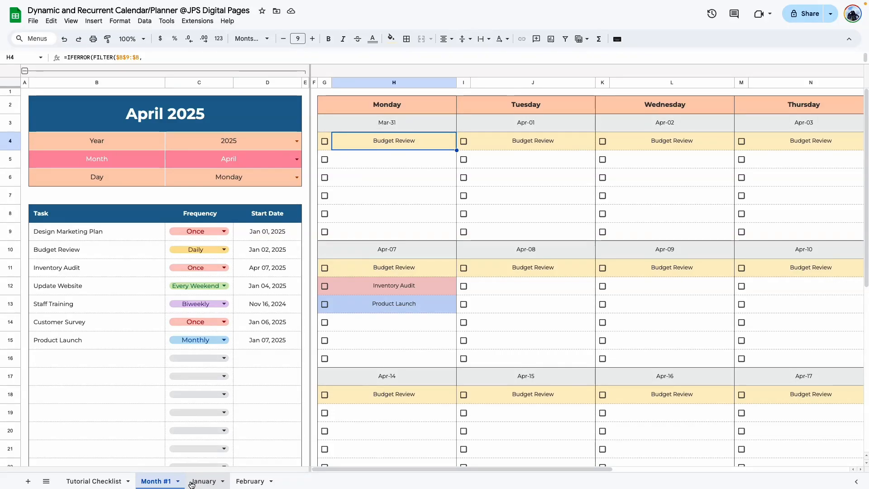
click(350, 194)
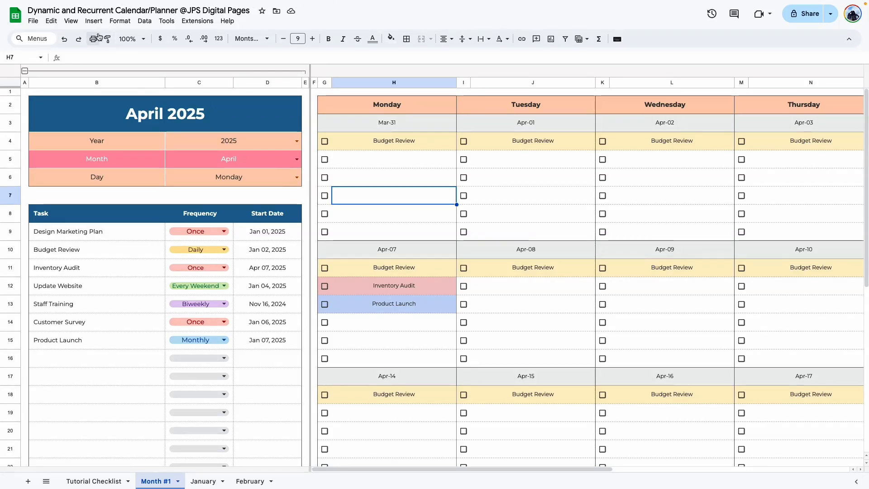
click(120, 21)
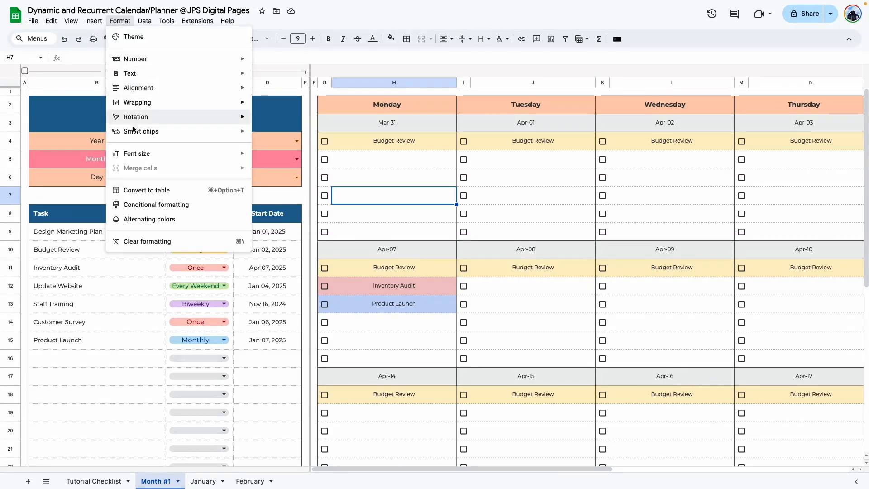
click(397, 178)
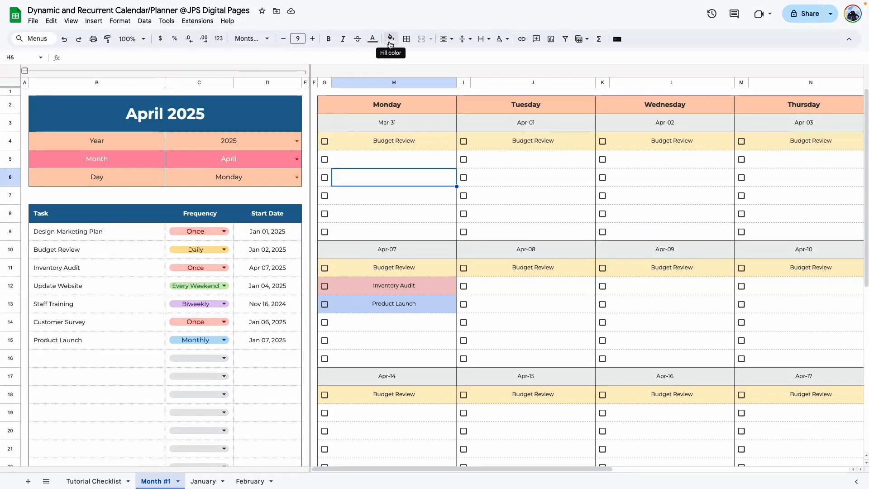
click(374, 42)
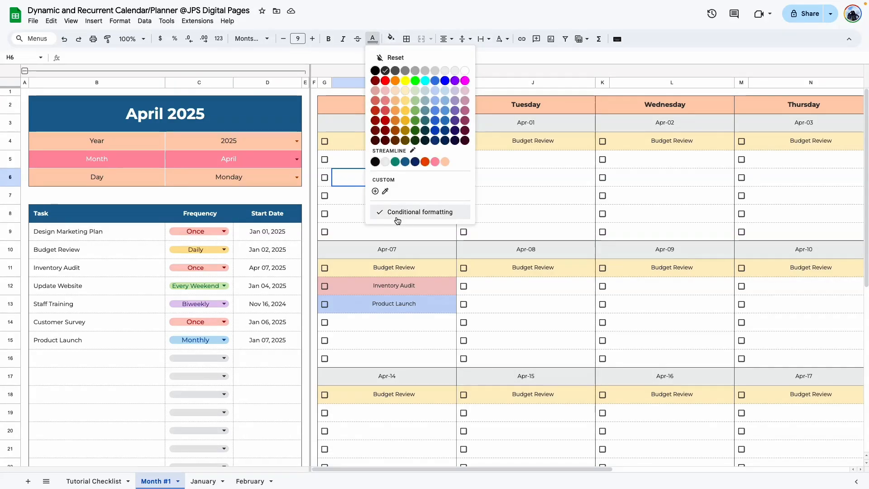
click(392, 40)
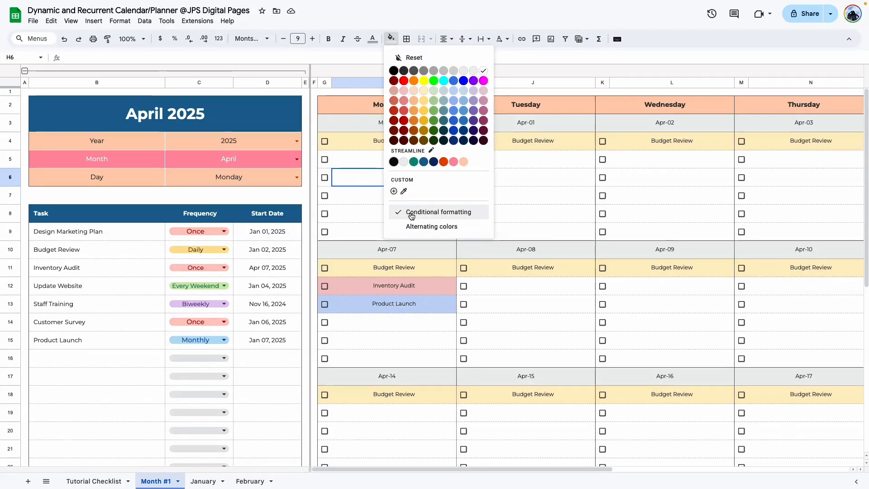
click(366, 211)
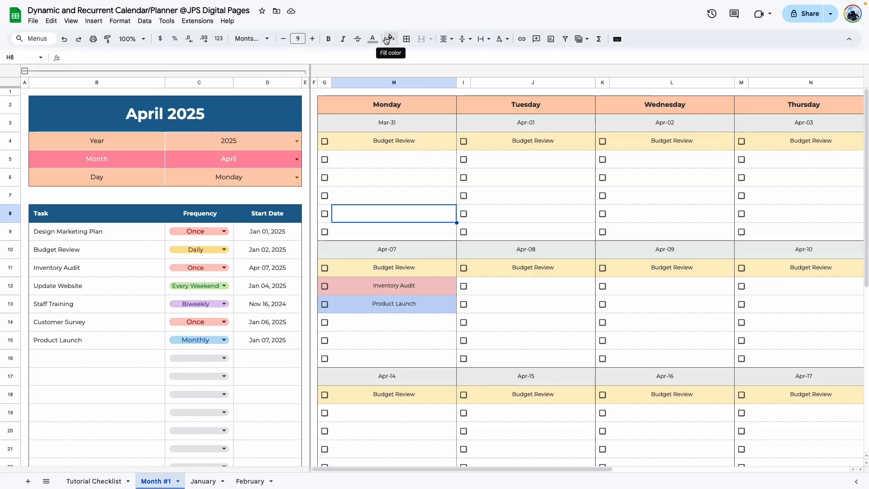
Step: Select the entire Month #1 sheet and review all of its conditional formatting rules
click(13, 82)
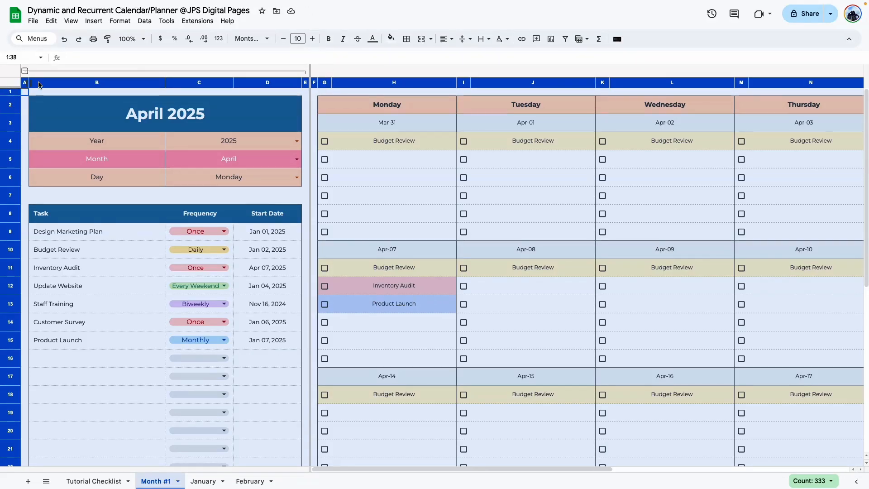
click(373, 40)
click(400, 213)
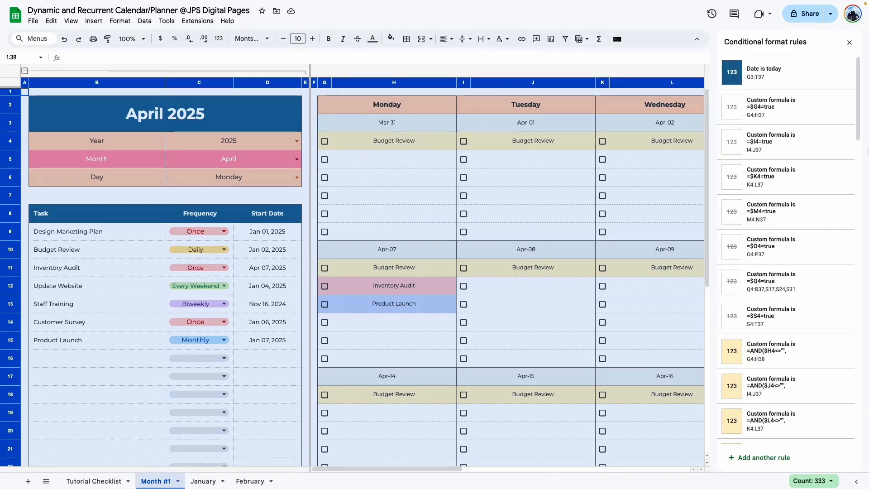
scroll(794, 179, down, 10)
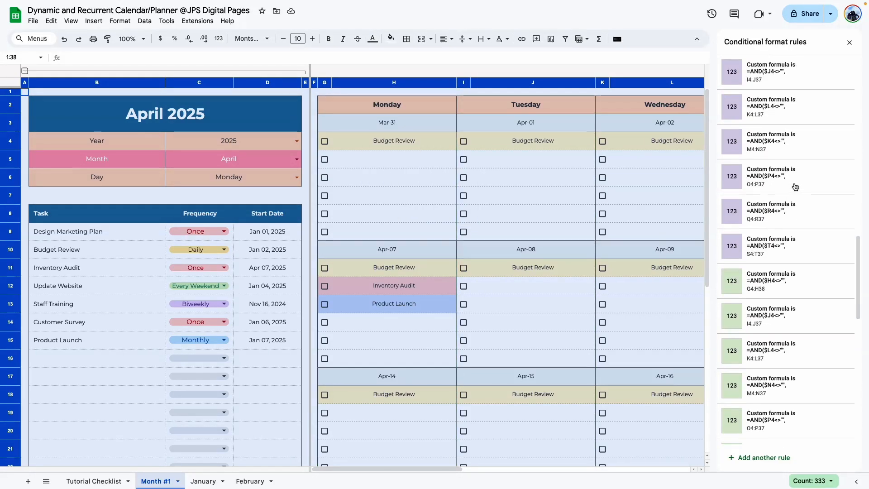
scroll(795, 187, up, 10)
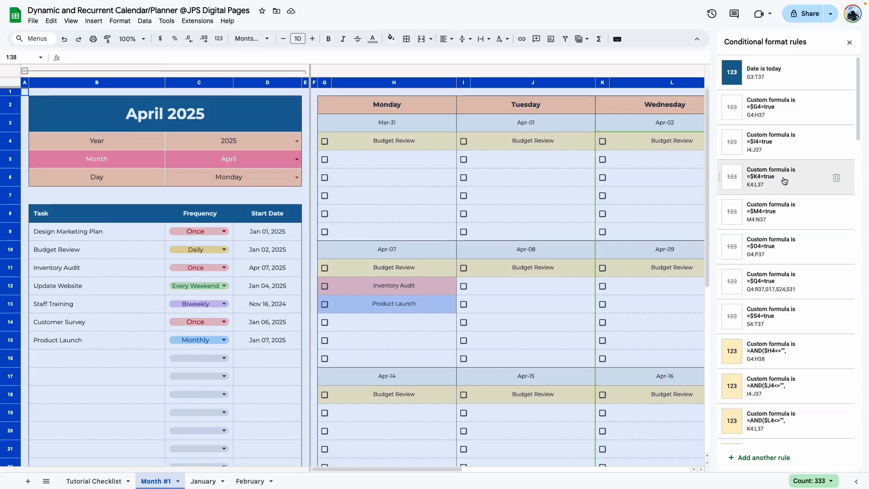
Step: Check off the Mar-31 Budget Review task and look through the whole sheet's conditional formatting rules again
click(325, 141)
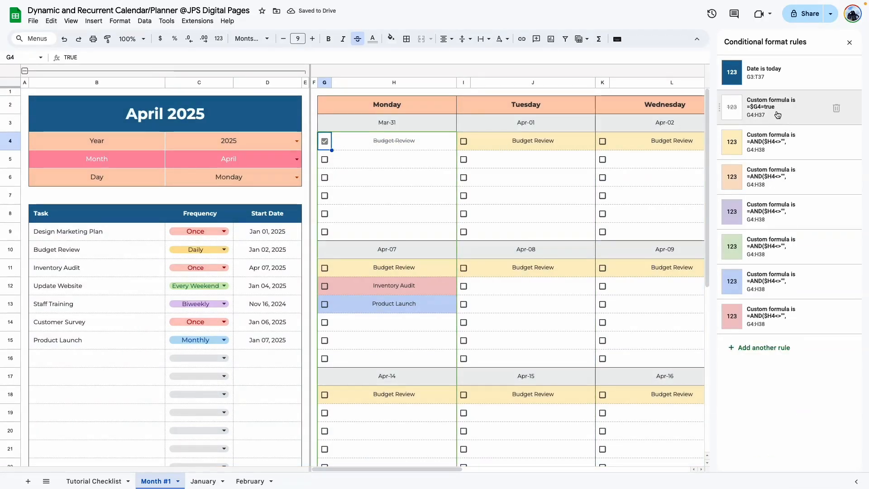
click(14, 84)
scroll(772, 210, down, 5)
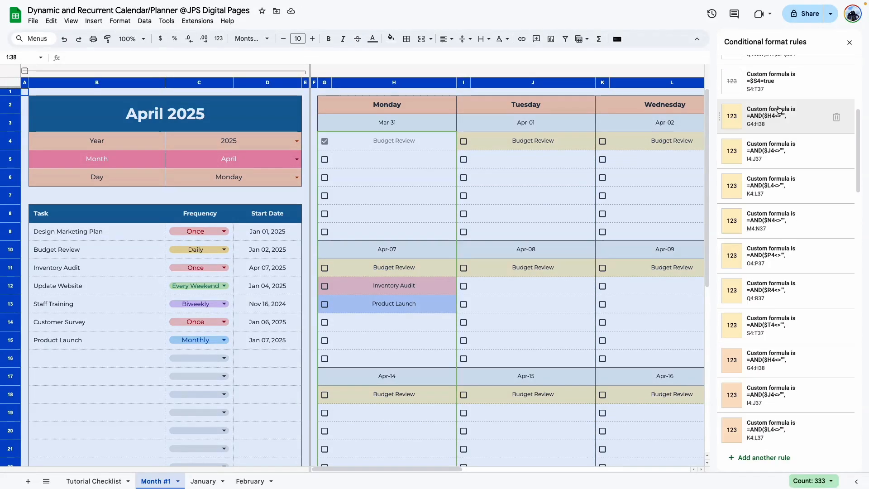
scroll(772, 210, down, 2)
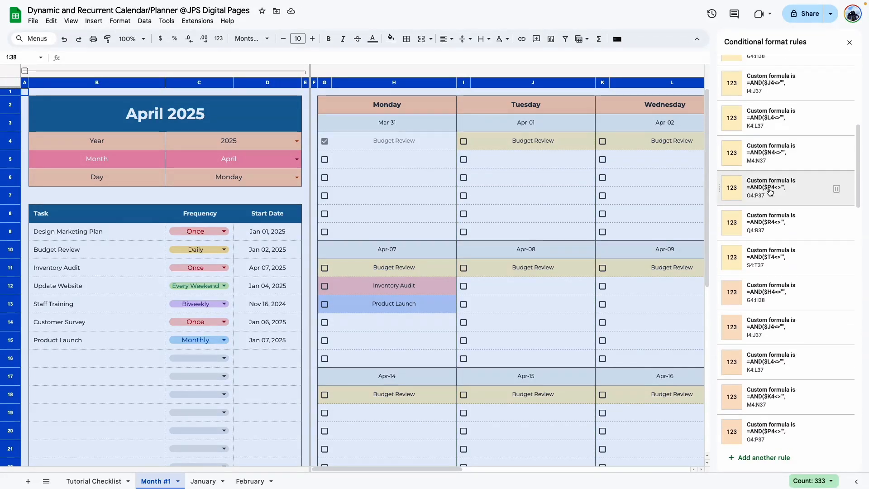
scroll(773, 163, up, 2)
scroll(774, 156, down, 8)
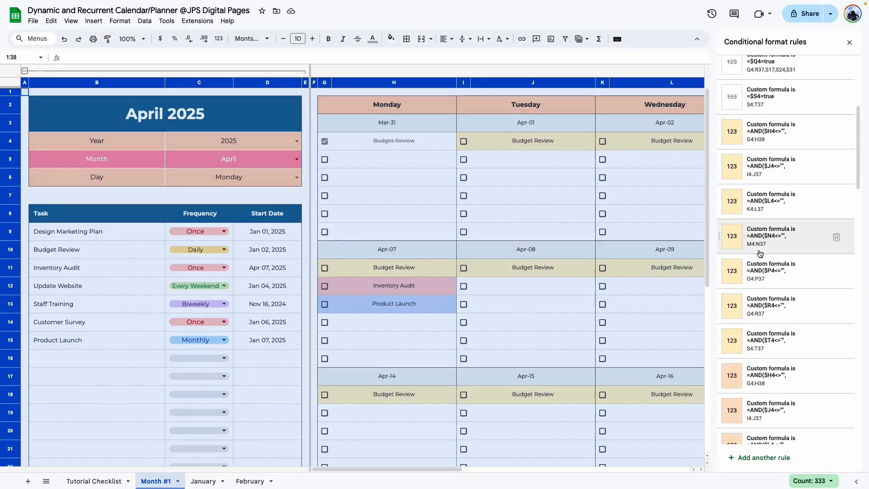
scroll(759, 213, down, 11)
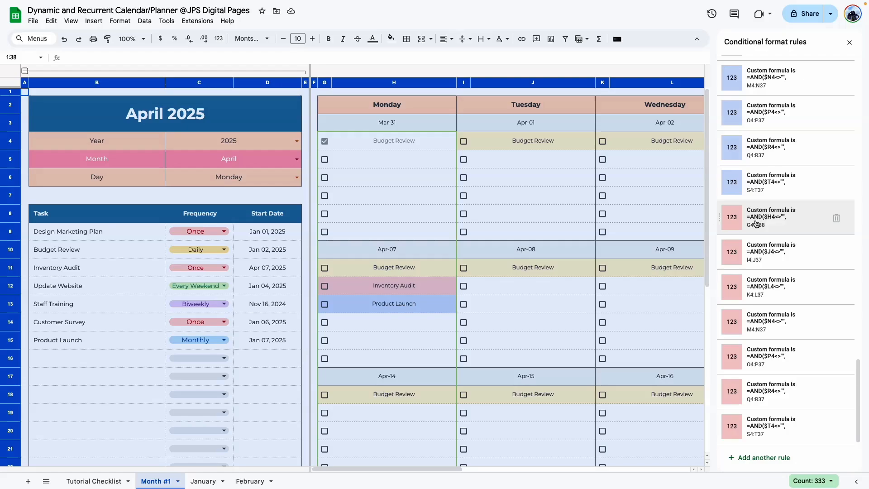
Step: On the January sheet, review the conditional formatting rules that apply to the whole sheet
click(210, 483)
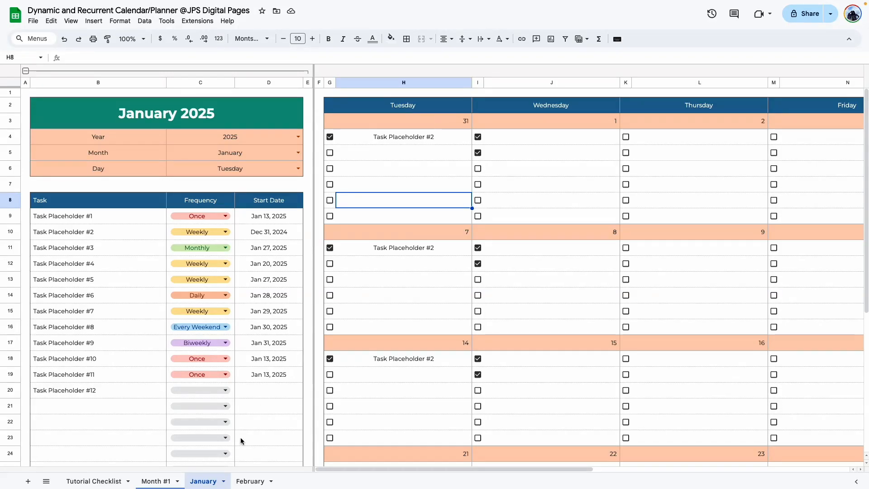
click(113, 216)
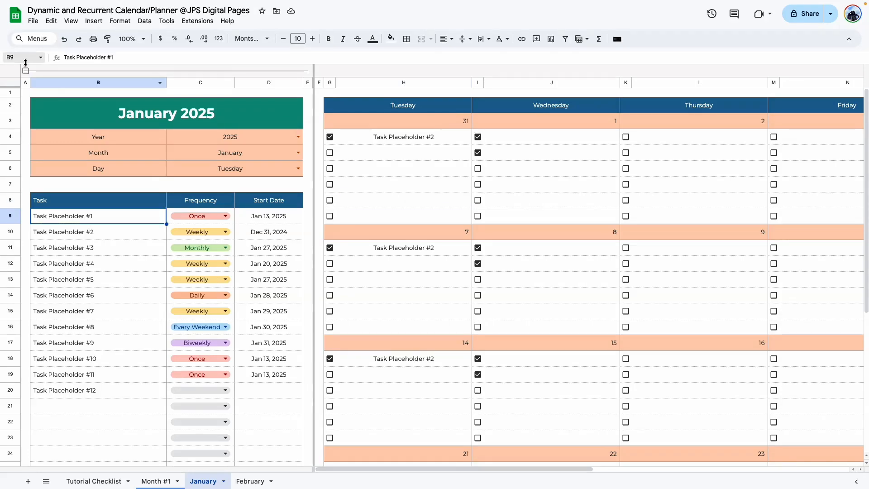
click(9, 86)
click(392, 43)
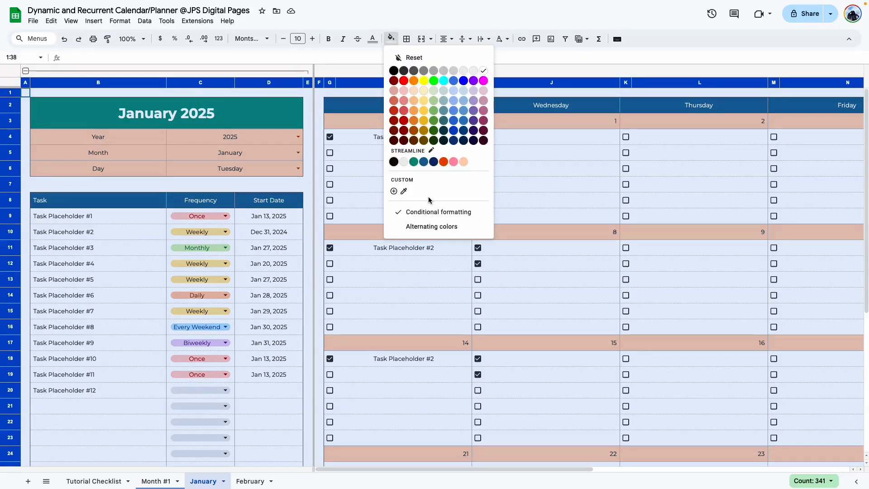
click(429, 212)
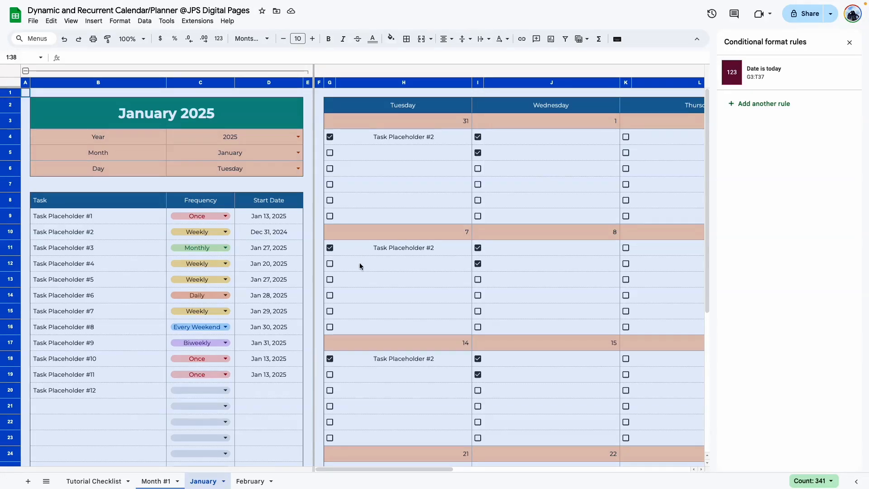
click(362, 321)
click(850, 42)
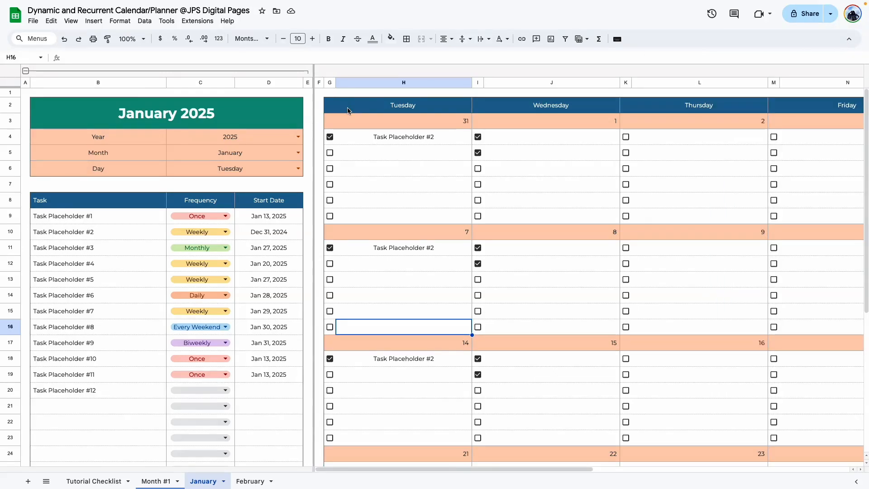
Step: Uncheck and recheck the first Tuesday's Task Placeholder #2 to test its formatting, and select its row G4:H4
click(345, 182)
click(331, 139)
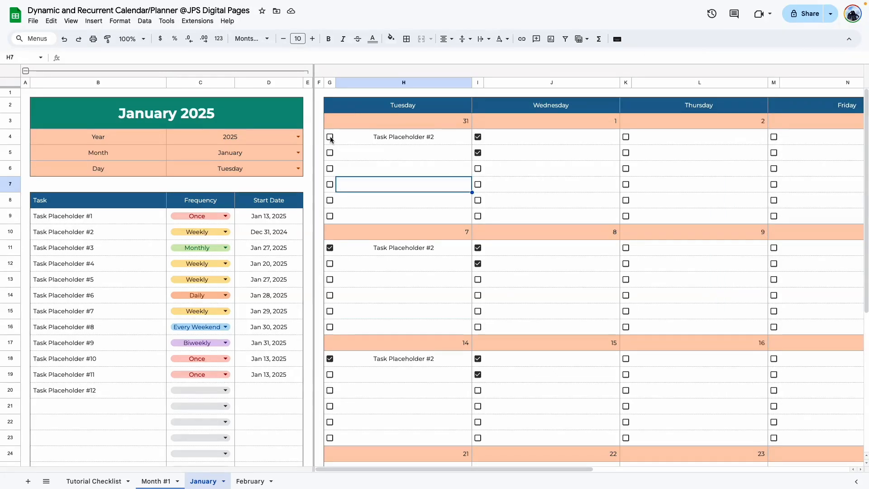
click(330, 137)
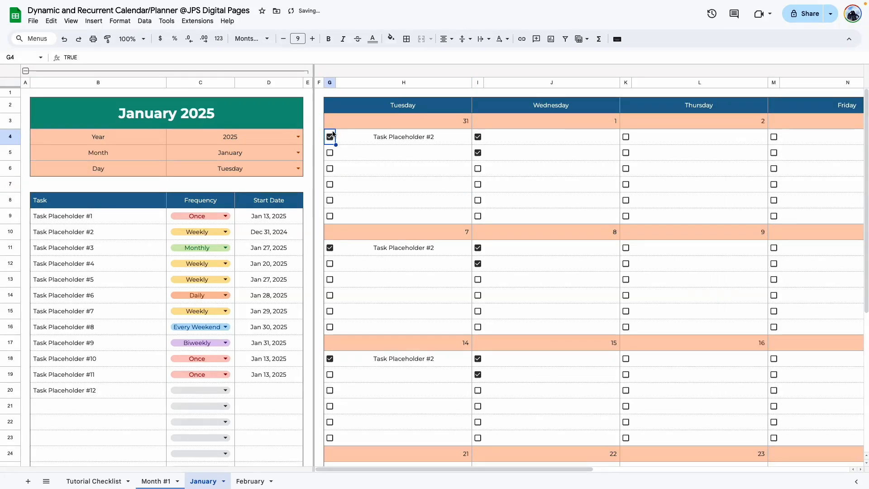
drag(331, 135, 438, 143)
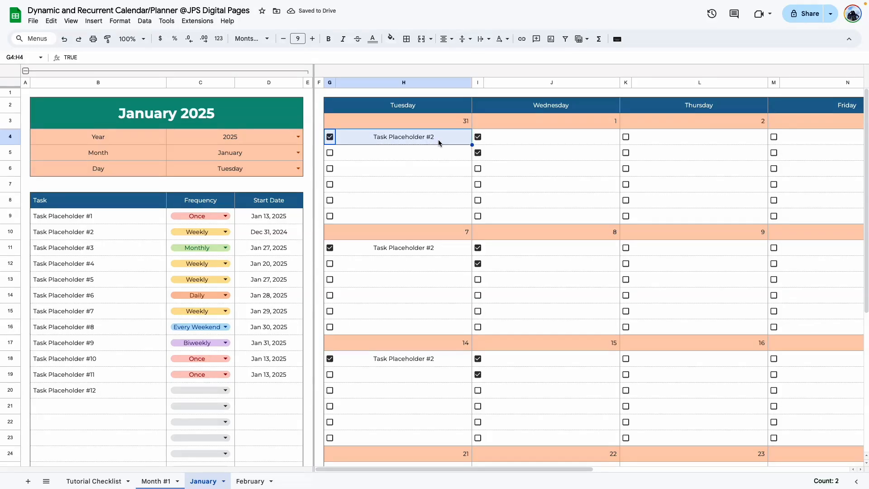
Step: Add a new conditional formatting rule for the first Tuesday's task cell H4
click(422, 138)
click(391, 39)
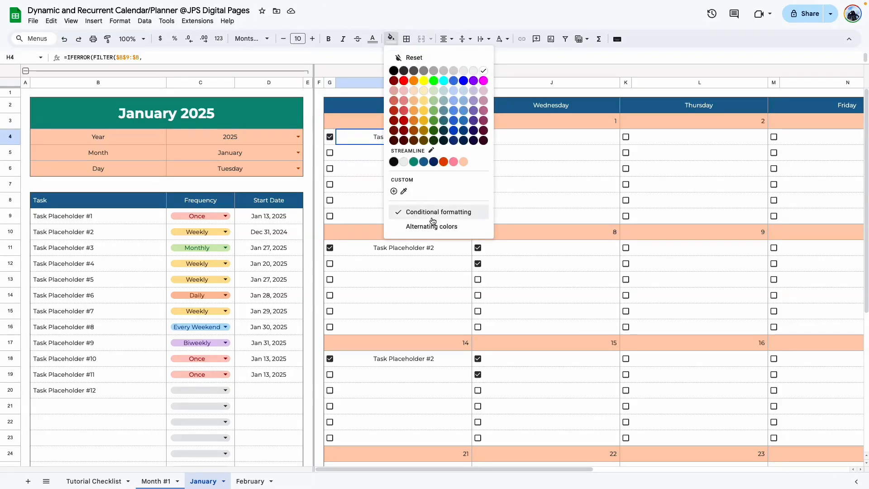
click(431, 212)
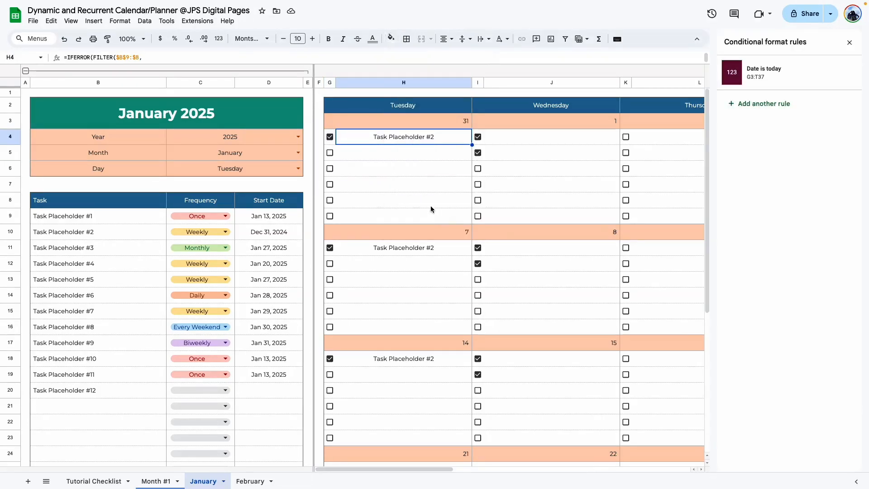
click(776, 109)
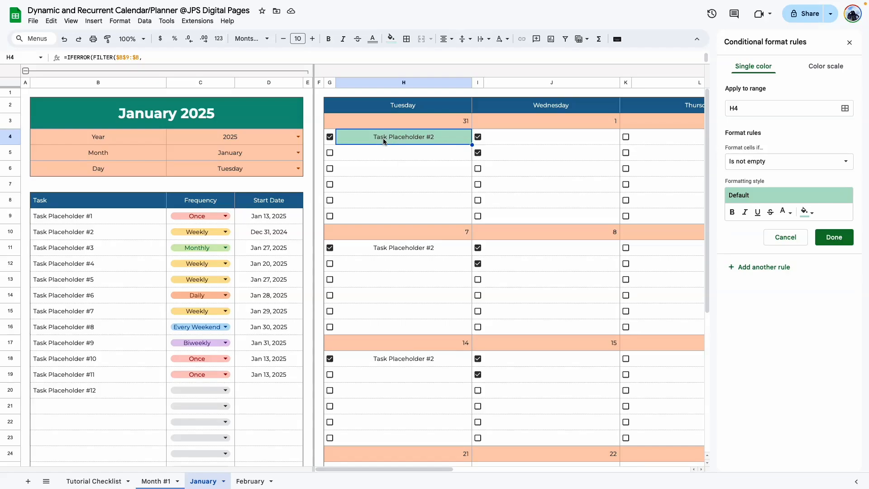
Step: Set the new rule's range to the whole Tuesday column block, G4:H37
click(846, 110)
drag(414, 205, 582, 203)
drag(330, 137, 425, 448)
scroll(378, 212, up, 5)
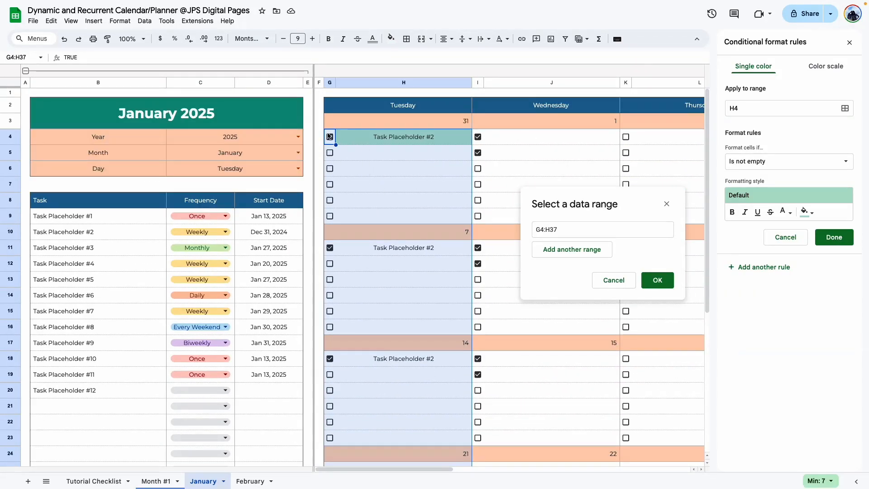
scroll(393, 195, down, 5)
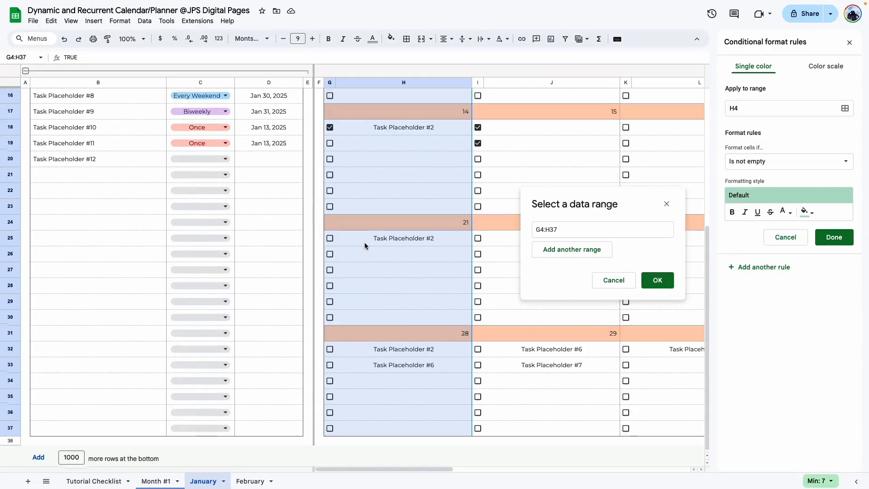
scroll(365, 242, up, 5)
click(657, 280)
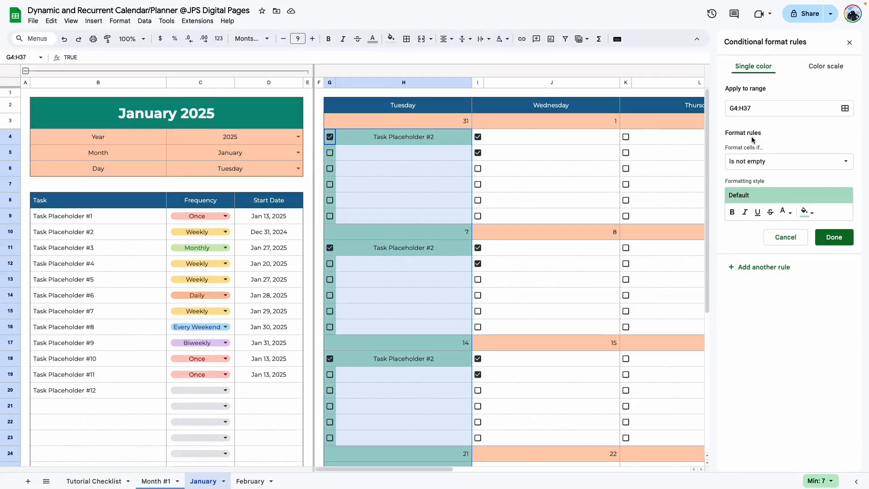
Step: Set the Tuesday rule's condition to the custom formula =g4=true
click(754, 161)
click(762, 431)
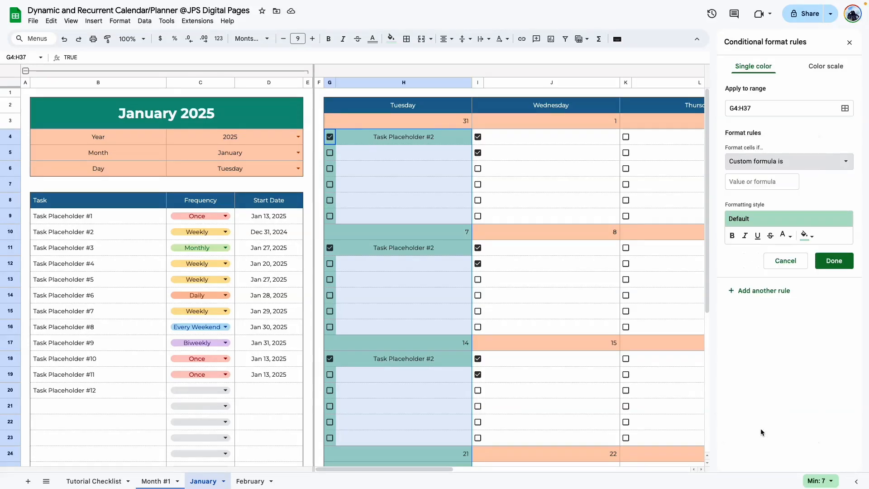
click(743, 182)
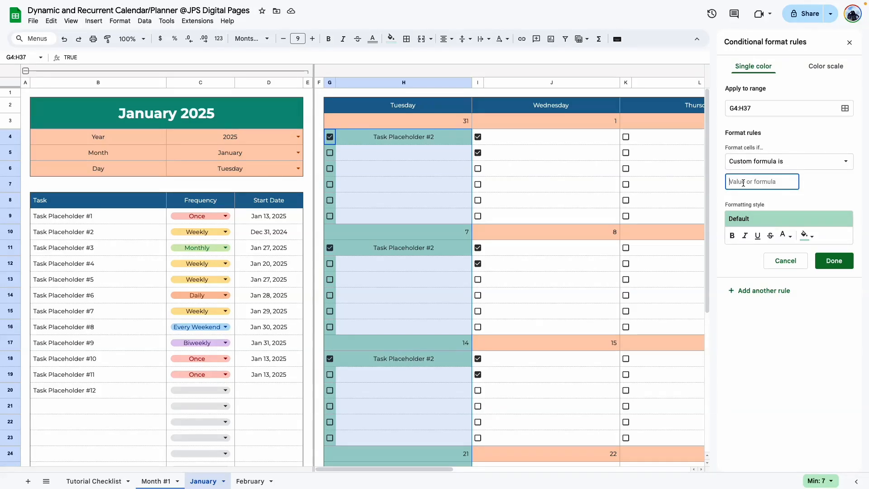
text(=)
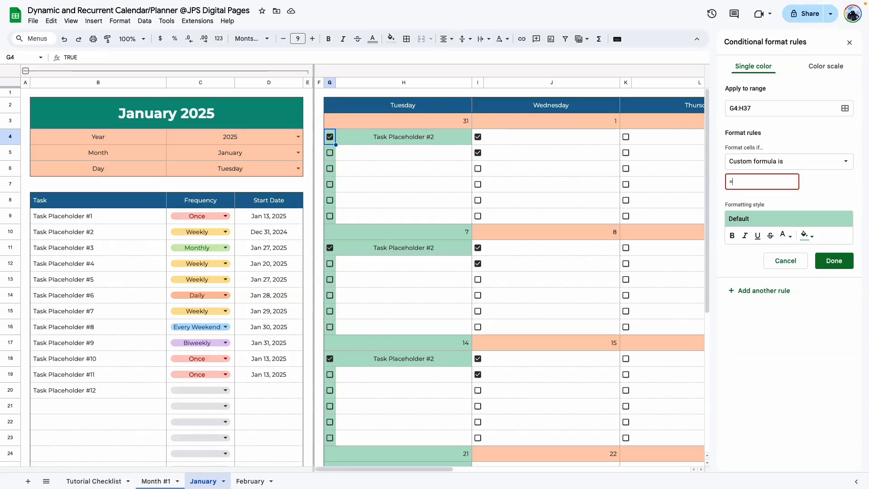
text(g4=)
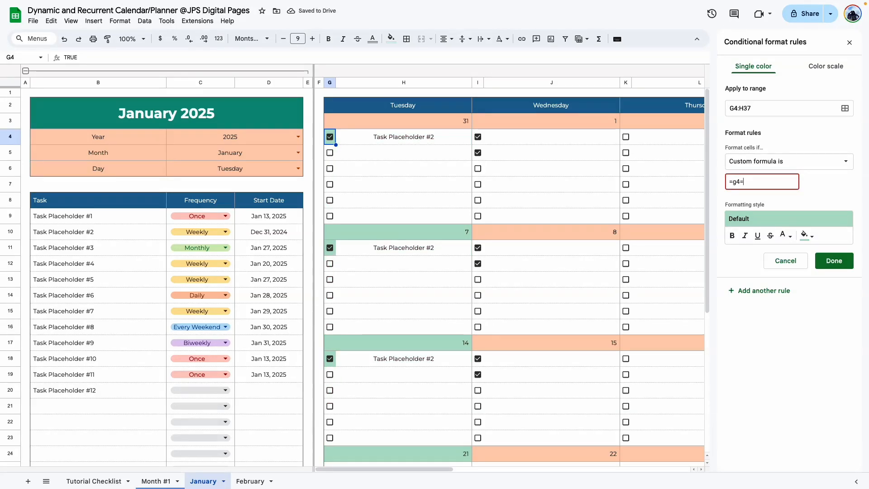
text(true)
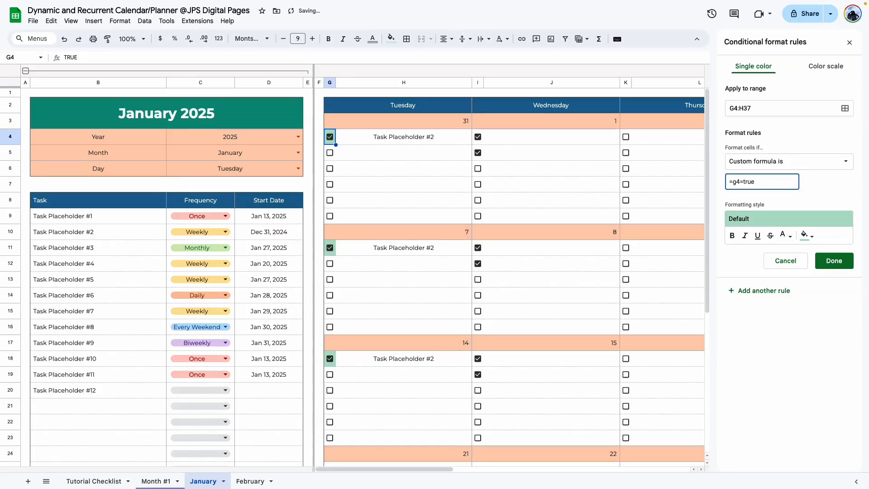
Step: Format the Tuesday rule with no fill, light grey text and strikethrough, and save the rule
click(807, 236)
click(806, 266)
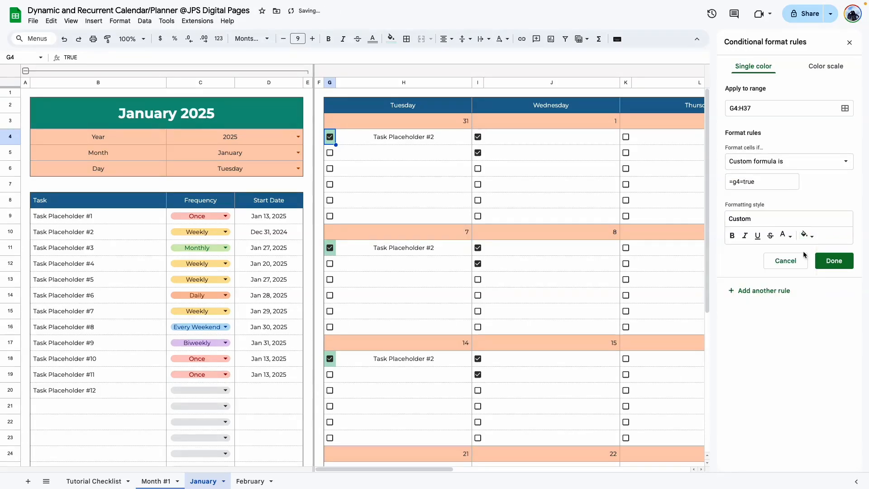
click(791, 238)
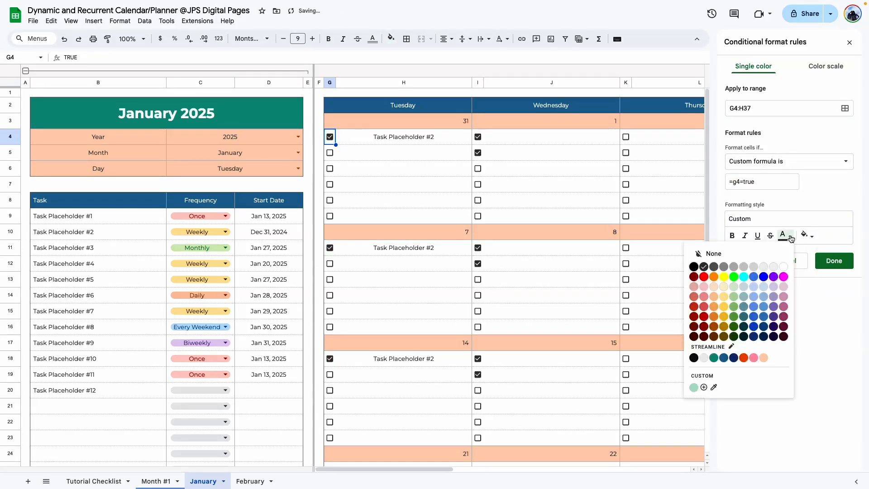
click(747, 270)
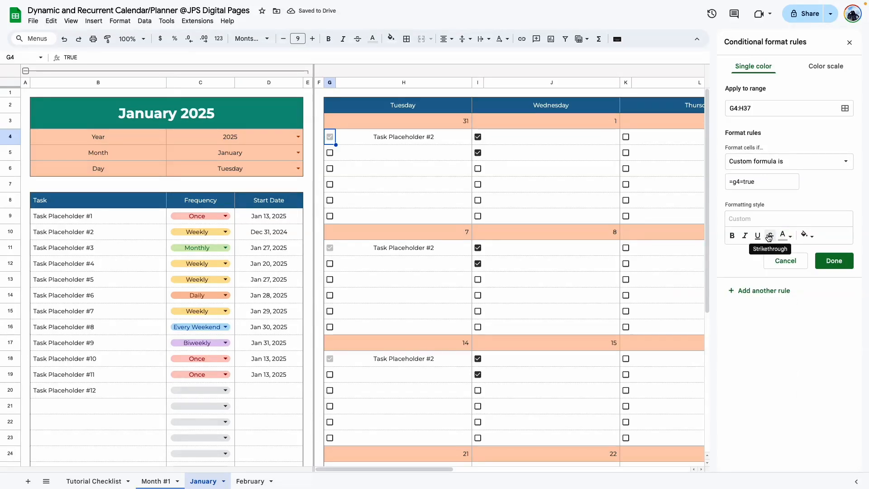
click(770, 236)
click(826, 262)
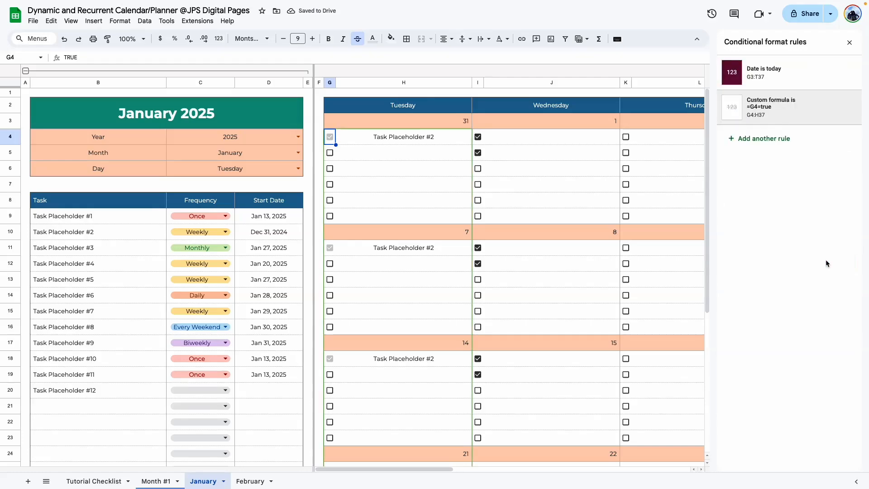
click(354, 201)
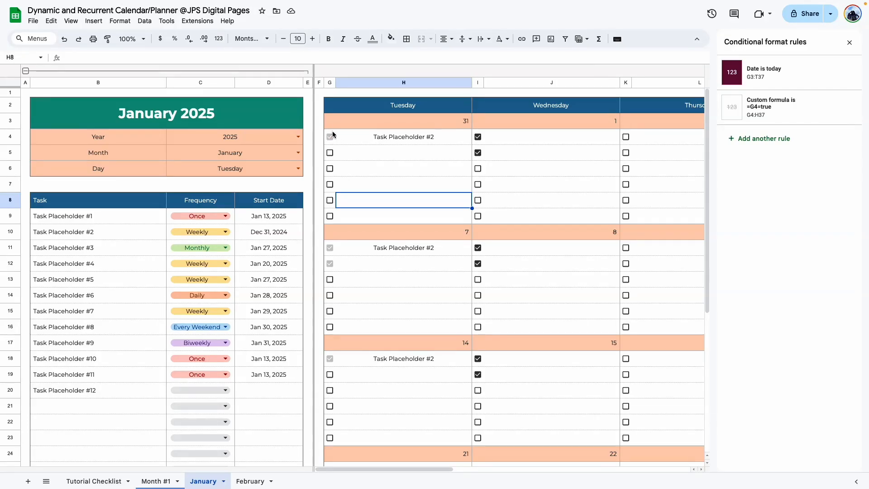
drag(331, 127, 432, 143)
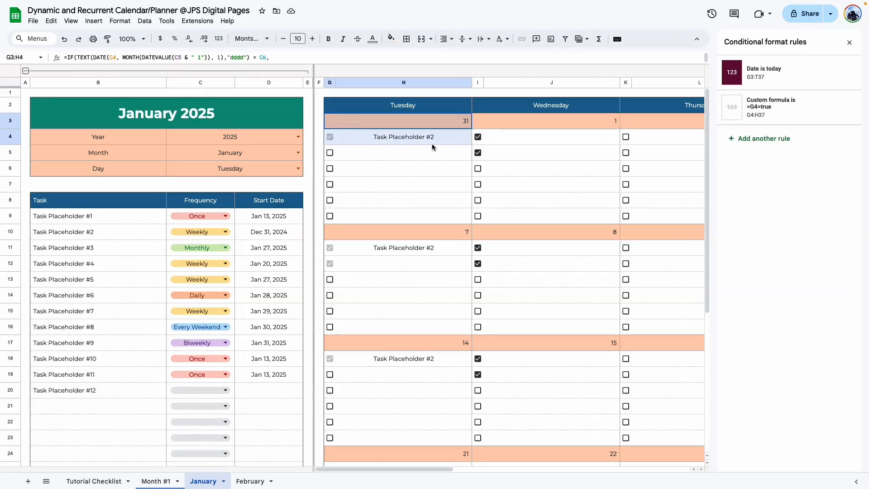
click(410, 171)
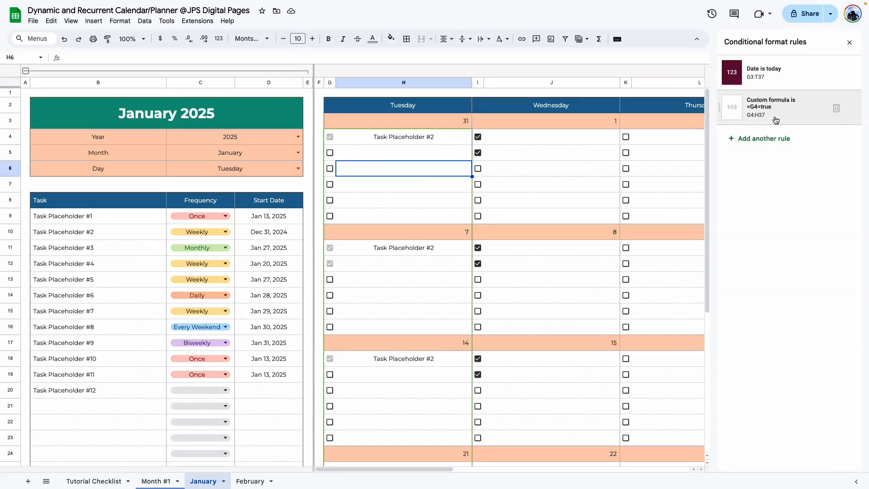
Step: Lock the column reference in the Tuesday rule's formula so it reads =$G4=true, and save it
click(776, 120)
click(735, 181)
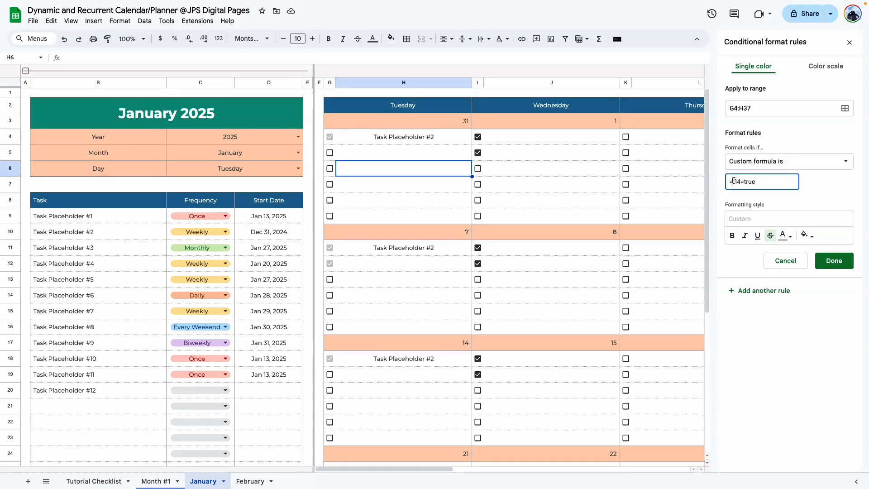
click(734, 181)
text($)
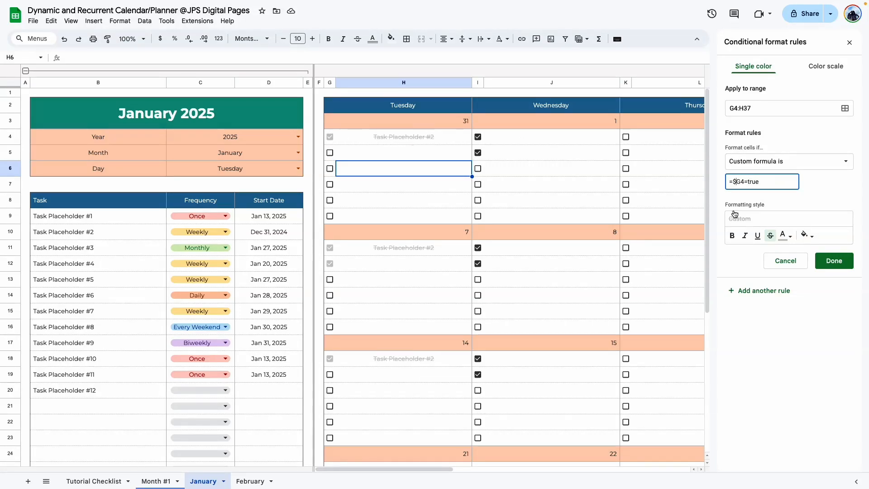
click(834, 261)
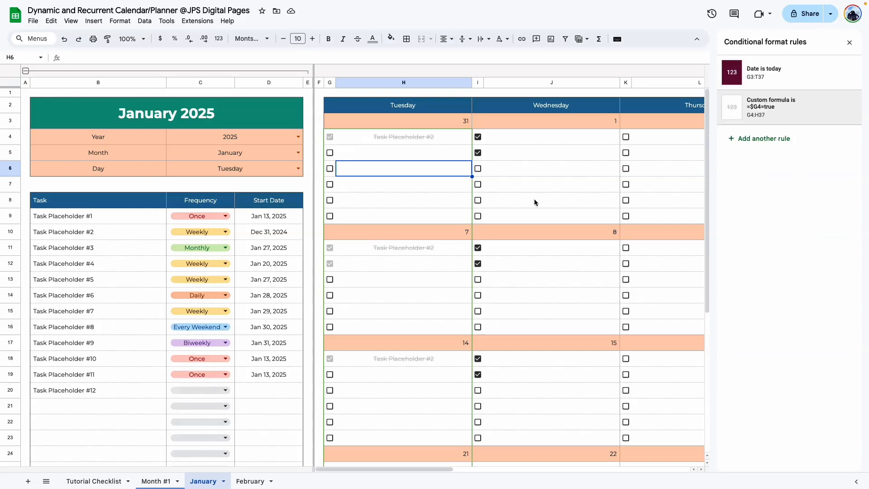
Step: Uncheck the Jan 7 checkboxes and enter the sample tasks hfhfgd, hfdf and hddhdfh in H5:H7
click(363, 189)
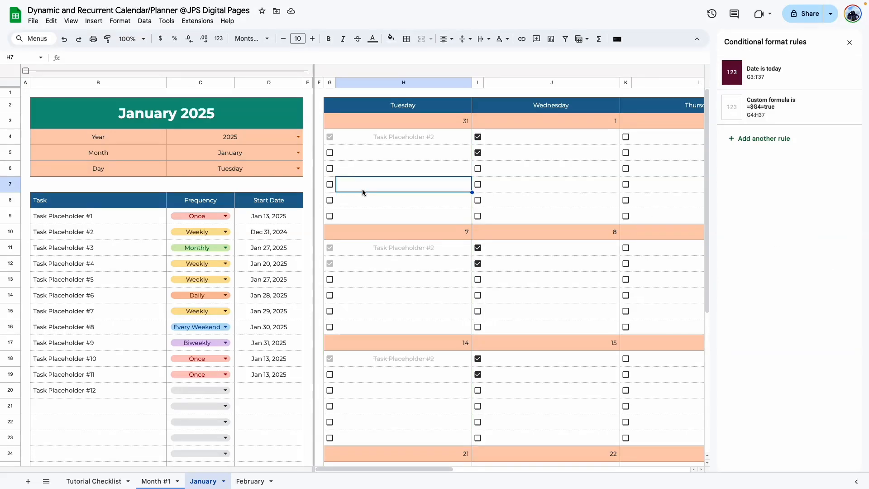
click(330, 264)
click(403, 156)
text(hfhfgd)
key(Return)
text(hf)
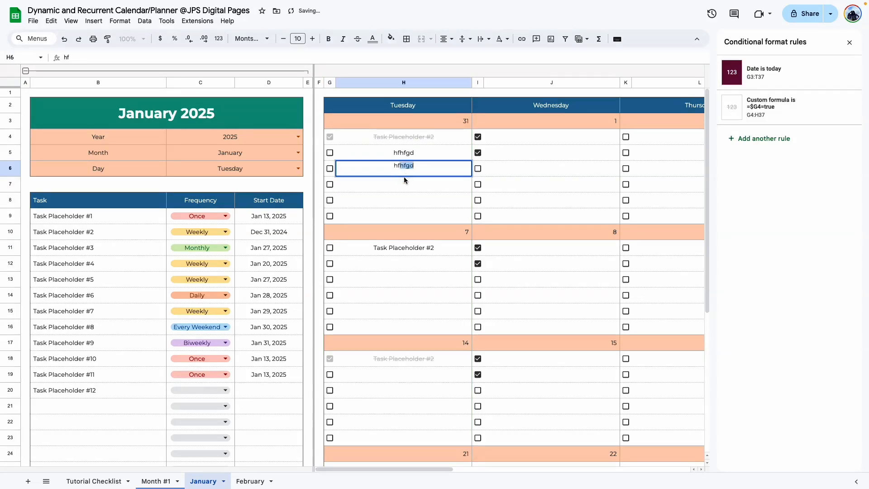
text(df)
key(Return)
text(hddhdfh)
key(Return)
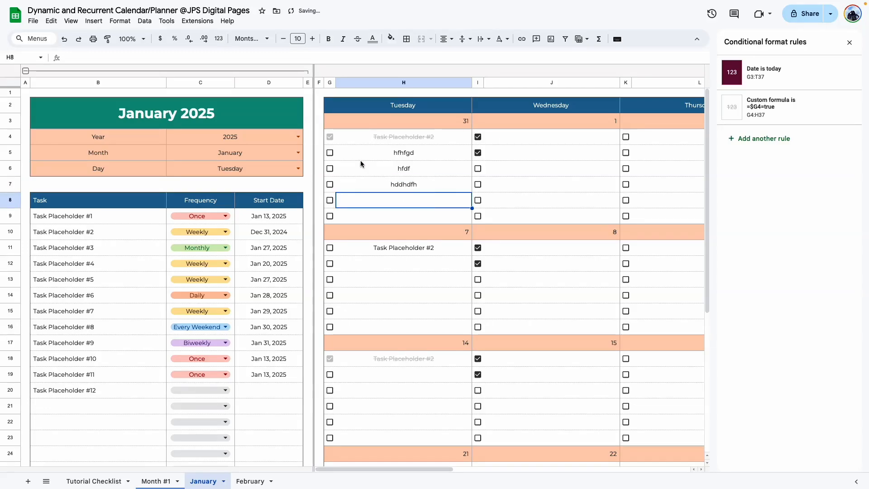
Step: Check off the remaining checkboxes G5:G9 in the first Tuesday block to test the rule
click(330, 153)
click(330, 169)
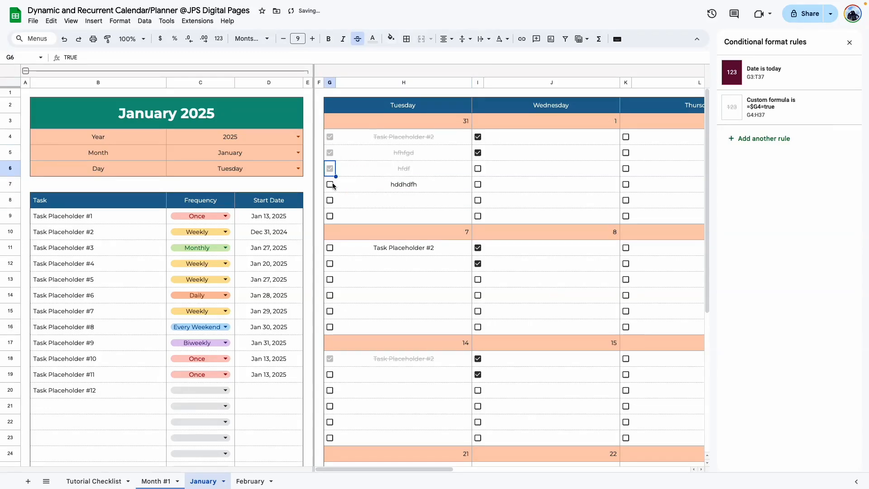
click(332, 184)
click(331, 200)
click(331, 217)
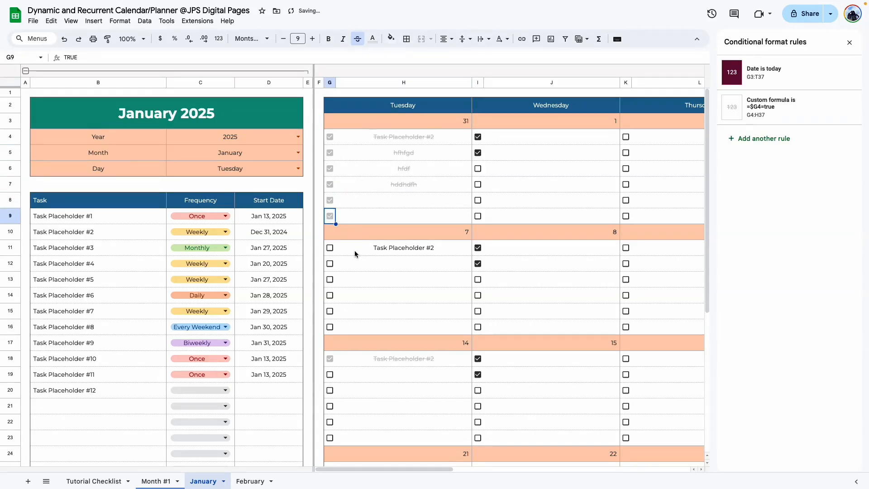
Step: Check off G11:G14, G25:G26 and G32:G33 to test the rule in the other Tuesday blocks
click(330, 247)
click(330, 264)
click(330, 279)
click(331, 296)
scroll(332, 295, down, 5)
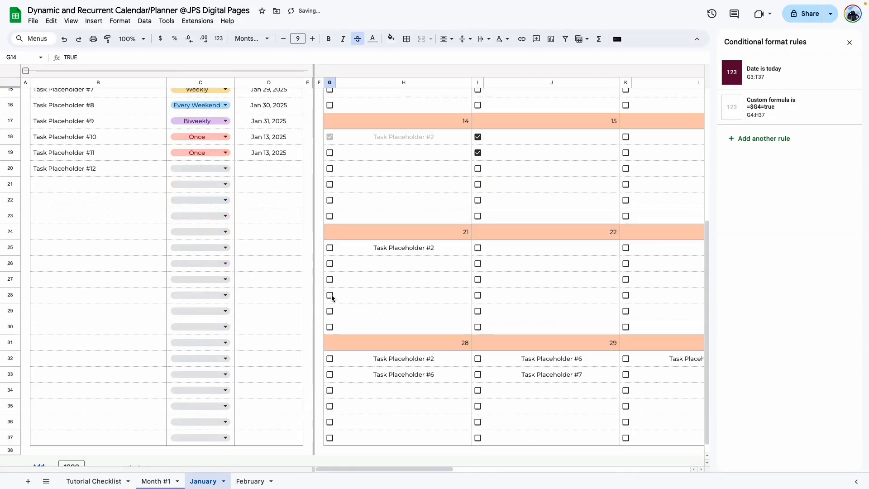
click(330, 247)
click(330, 263)
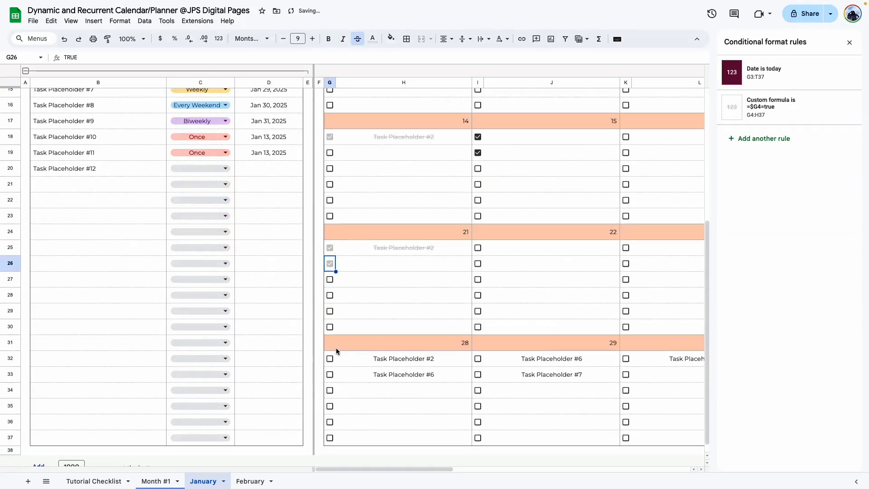
click(330, 359)
click(331, 375)
click(331, 400)
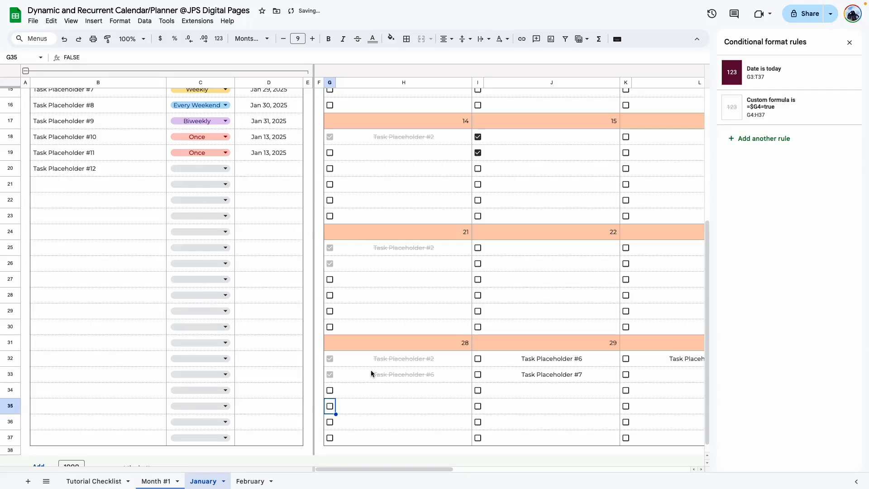
Step: Collapse the grouped task-list columns and select the first Wednesday's task cell J4
scroll(403, 299, up, 5)
click(25, 71)
click(269, 82)
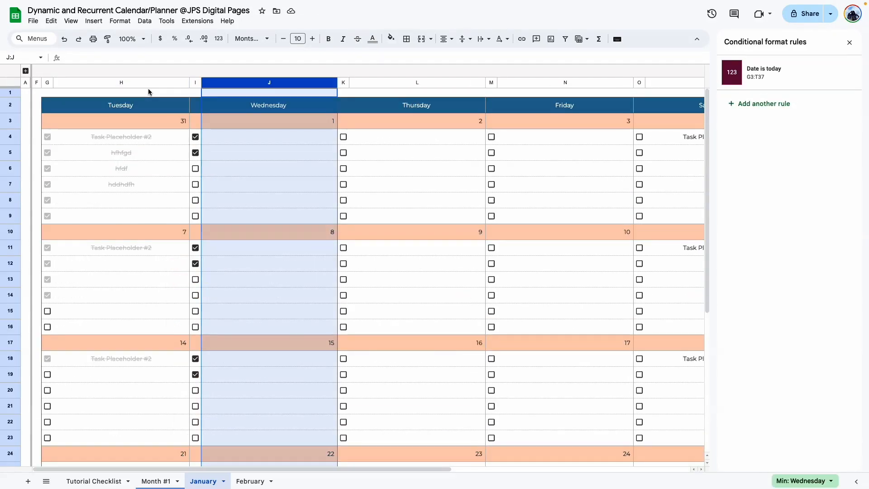
click(229, 141)
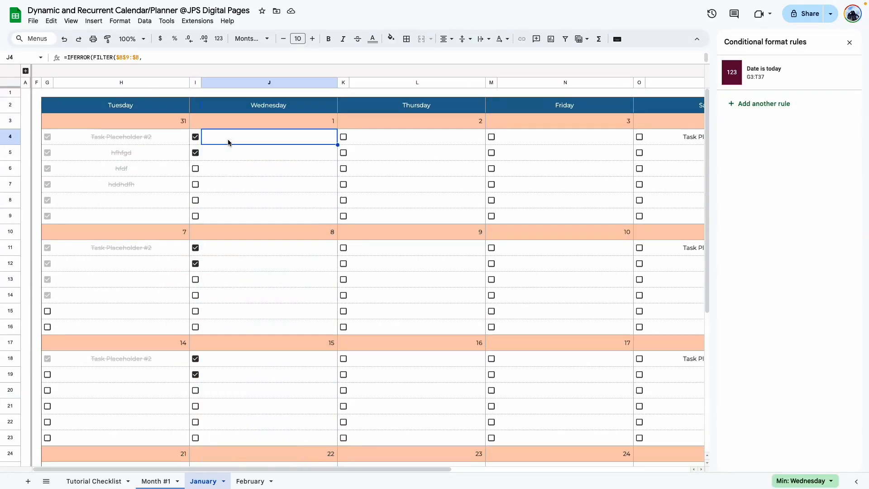
Step: Add a new conditional formatting rule for the whole Wednesday column block, I4:J37
click(760, 104)
click(845, 109)
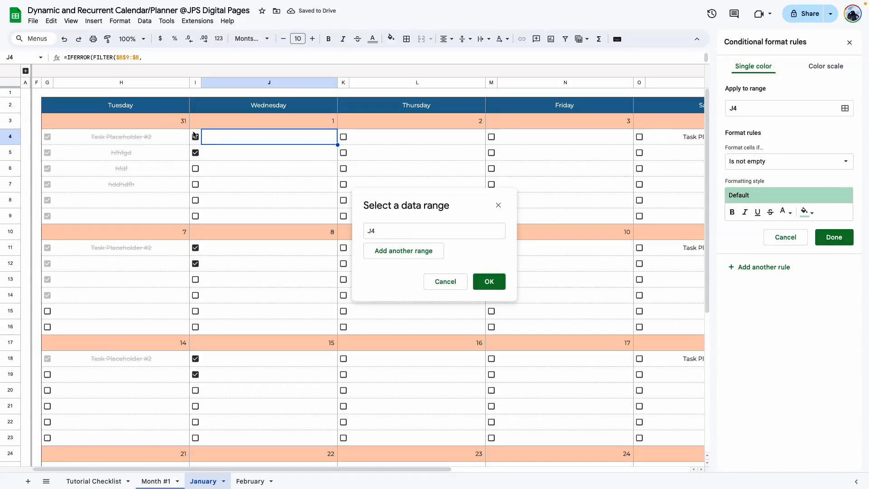
drag(195, 137, 301, 349)
scroll(281, 231, up, 5)
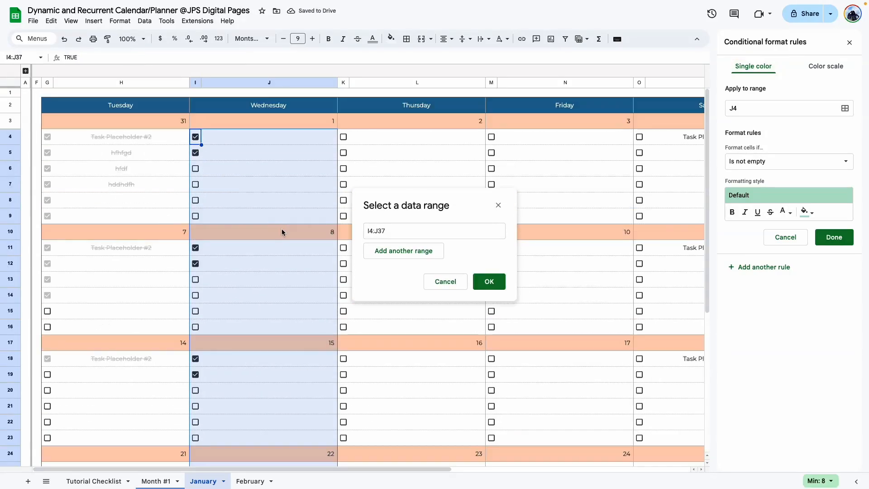
click(489, 281)
Step: Set the Wednesday rule's condition to the custom formula =I4=true
click(778, 162)
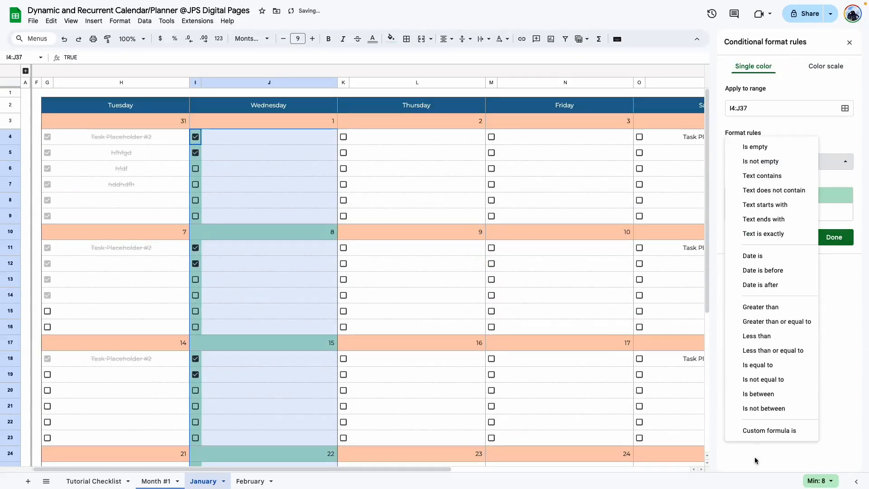
click(770, 432)
click(762, 182)
text(=)
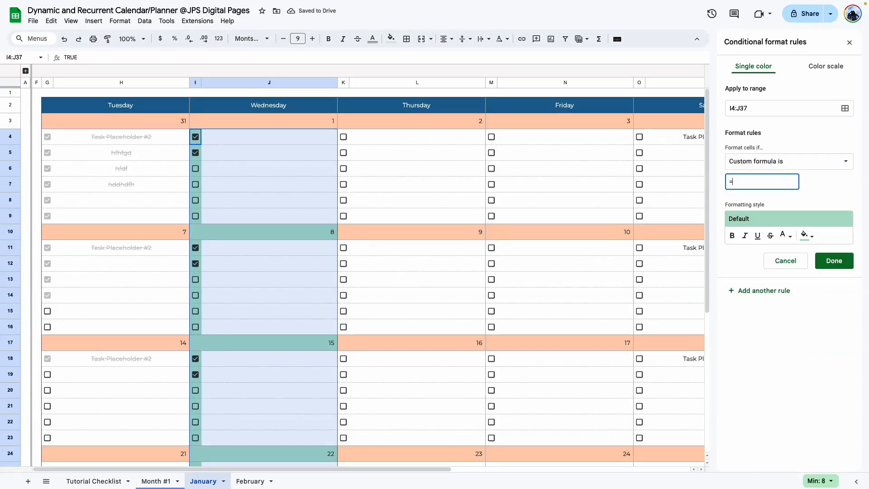
click(201, 142)
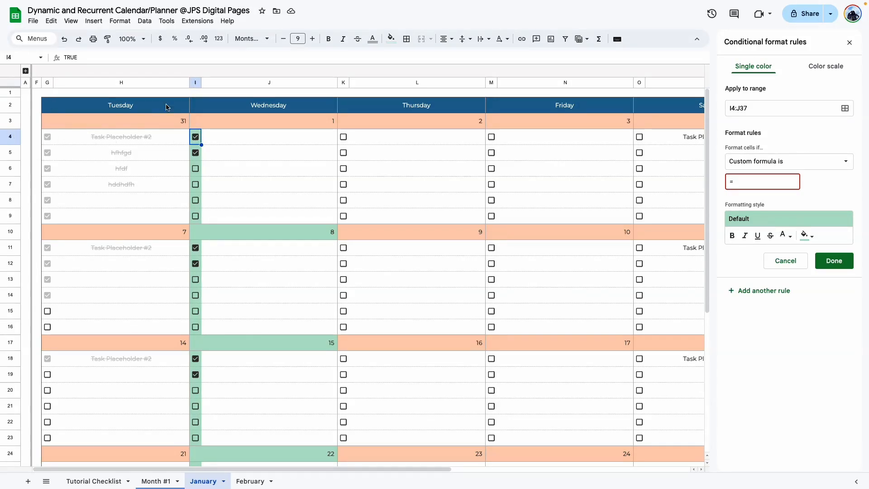
click(740, 183)
text(I4)
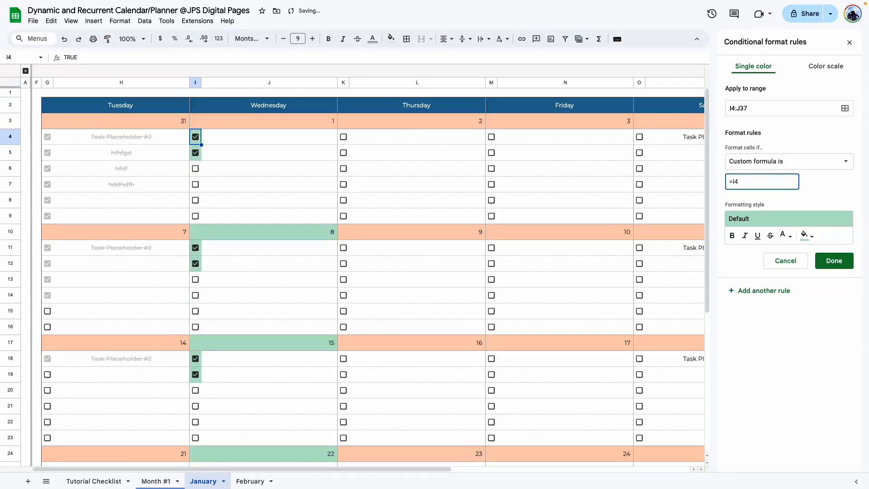
text(=true)
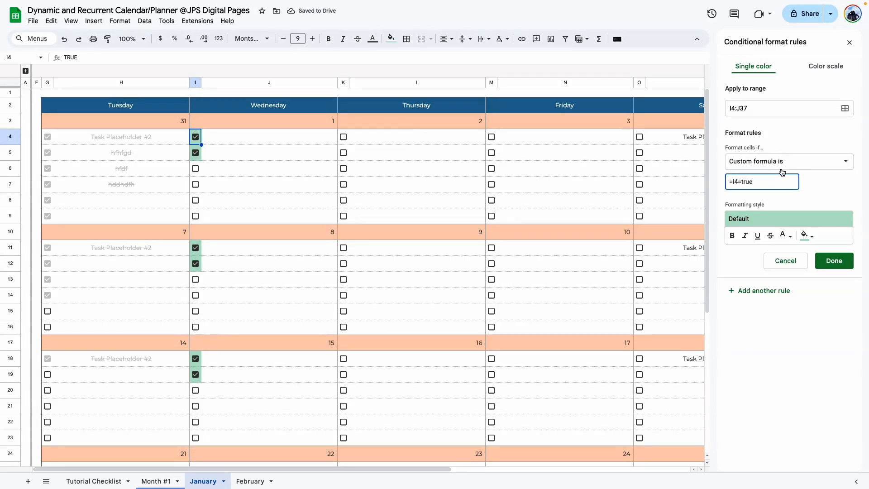
Step: Lock the column in the Wednesday rule's formula as =$I4=true and set the rule's fill to white
text($)
click(822, 186)
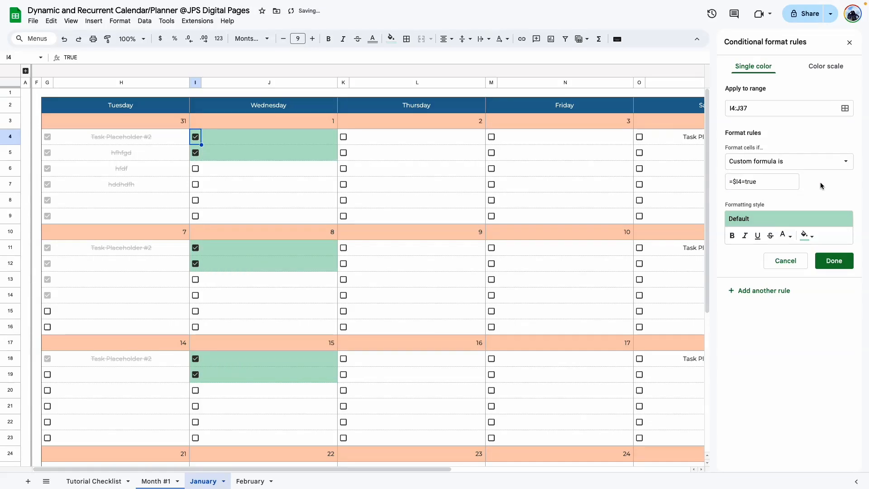
click(806, 235)
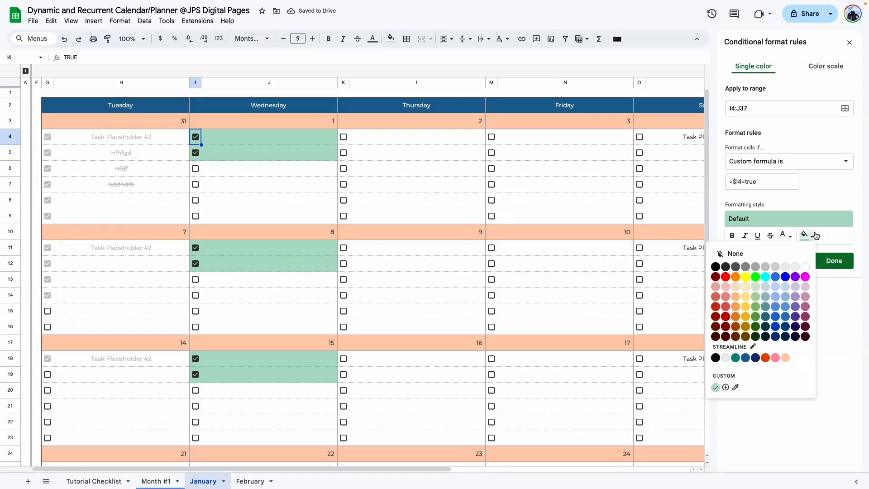
click(795, 267)
Step: Give the Wednesday rule gray text with strikethrough and save the rule
click(785, 235)
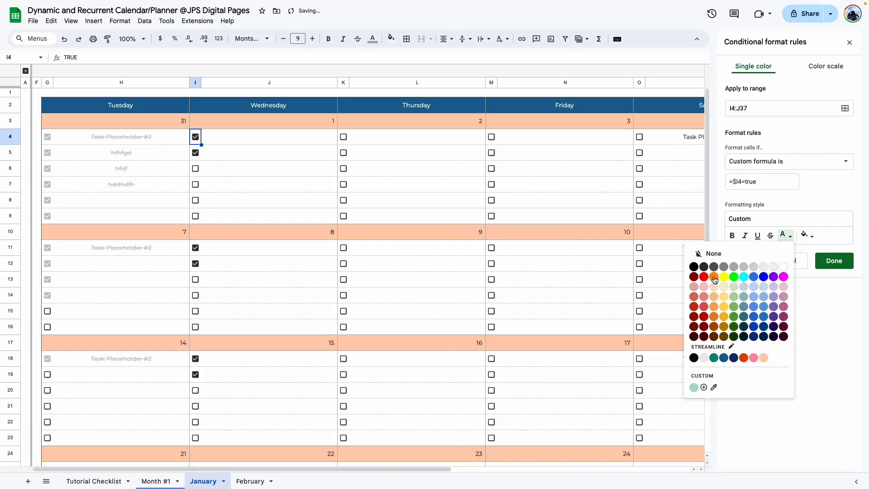
click(730, 267)
click(785, 235)
click(734, 267)
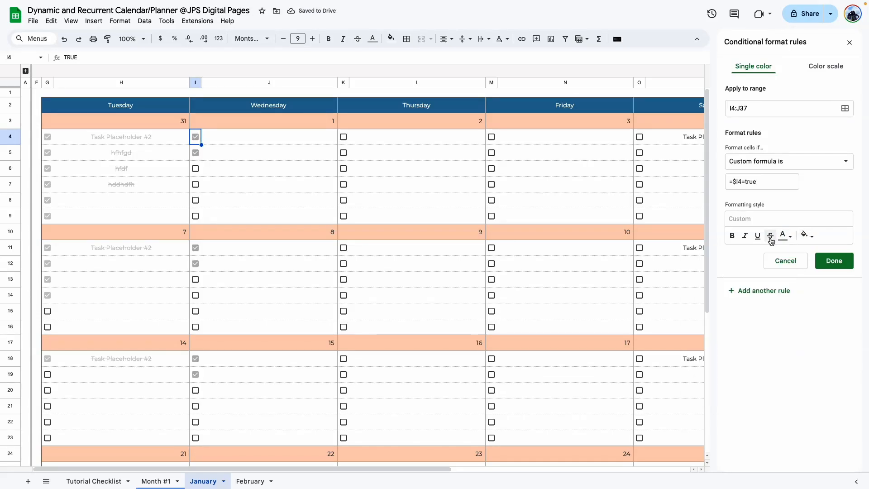
click(771, 237)
click(835, 260)
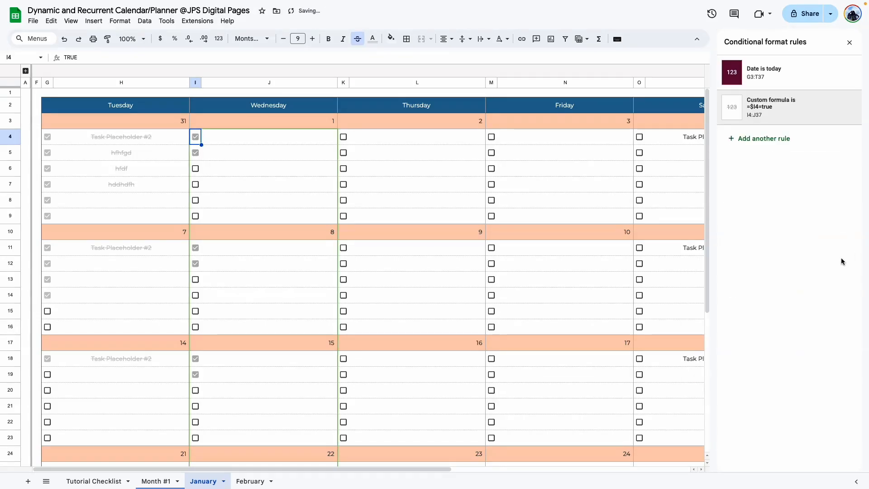
Step: Enter sample tasks in Wednesday cells J5, J7, J8, J12 and J13: hgdhfgjgfh, jfgjgfjf, jfgjgfjf, hjfjfg and jfgffg
click(222, 157)
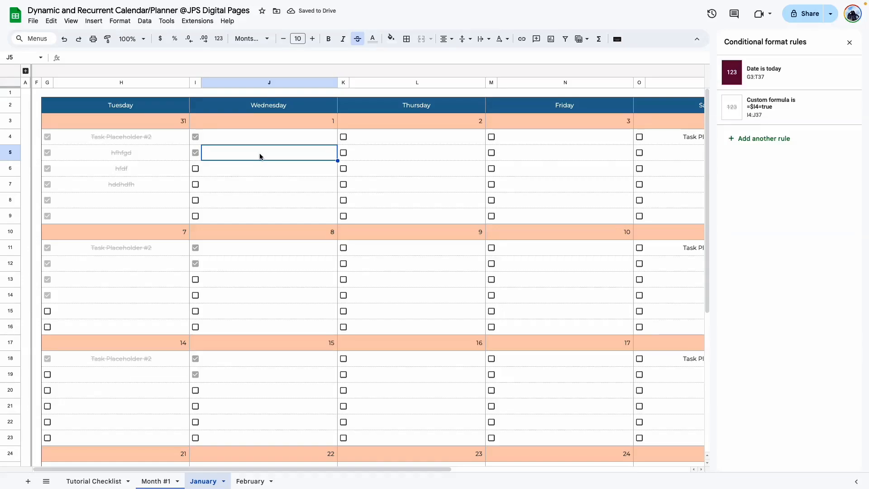
text(hgdhfgjgfh)
click(267, 184)
text(jfgjgfjf)
click(265, 196)
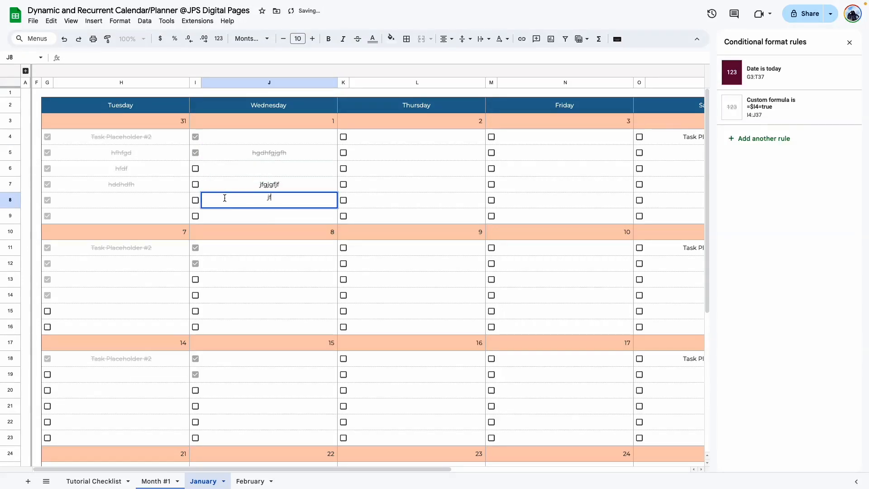
text(jfgjgfjf)
click(266, 267)
text(hjfjfg)
click(269, 278)
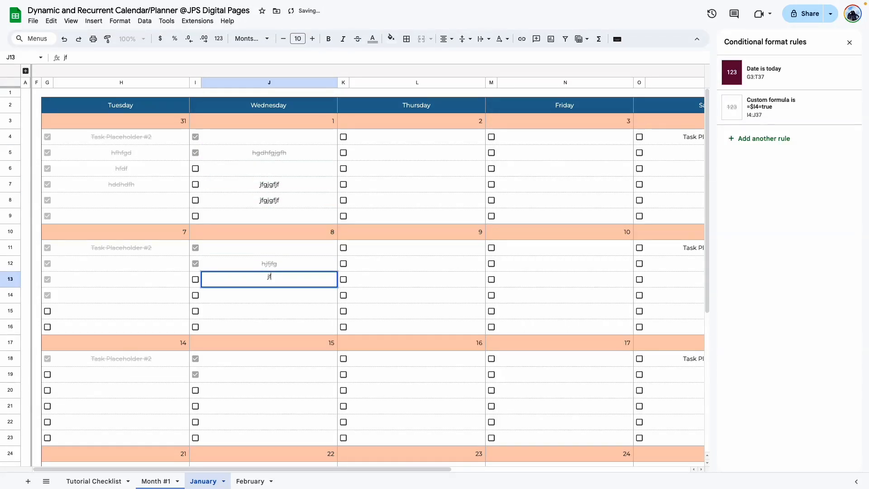
text(jfgffg)
click(272, 310)
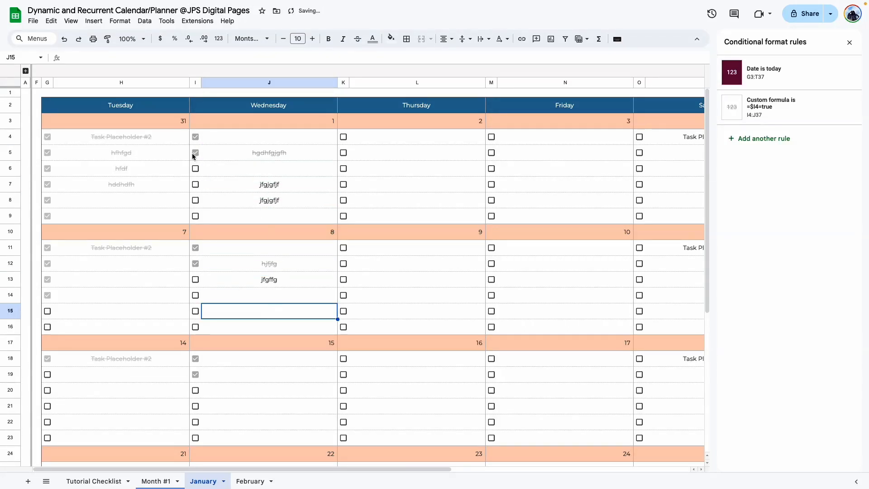
Step: Check off I7, I8 and I13 to test the rule on the Wednesday sample tasks
click(196, 185)
click(196, 200)
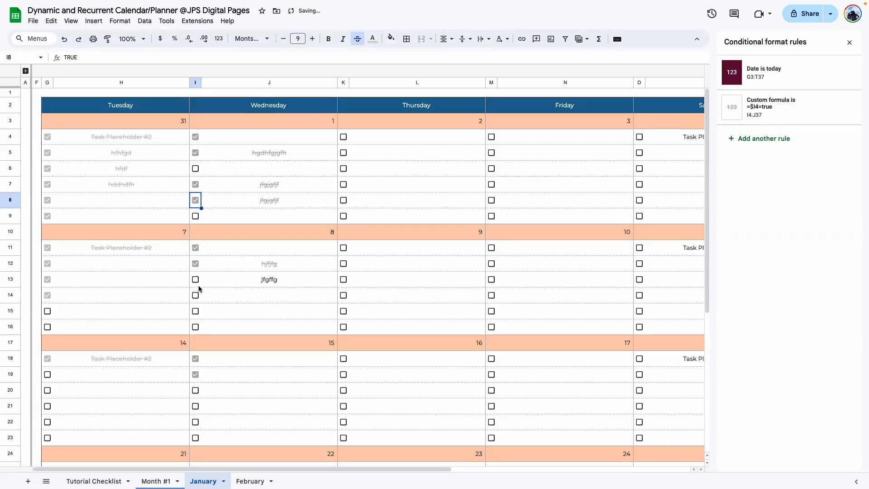
click(195, 280)
click(235, 301)
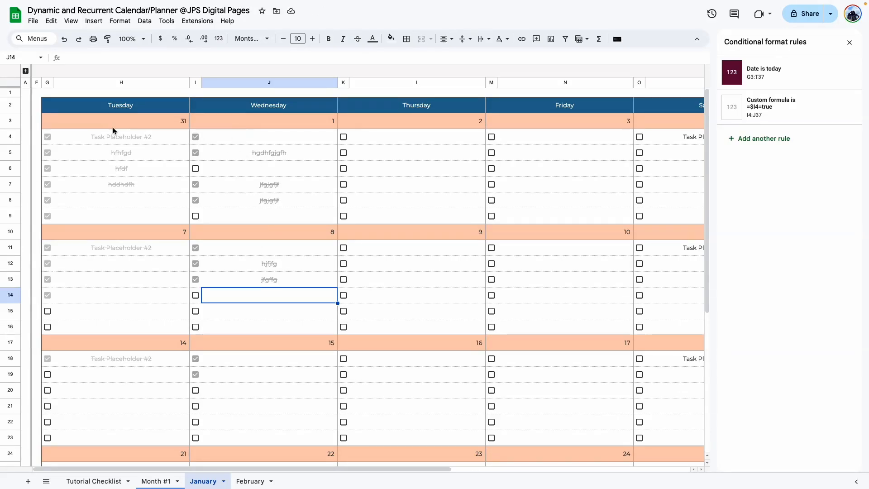
Step: Select J4:J9, L6 and J5 in turn to compare which formatting rules cover Wednesday and Thursday
drag(216, 134, 282, 212)
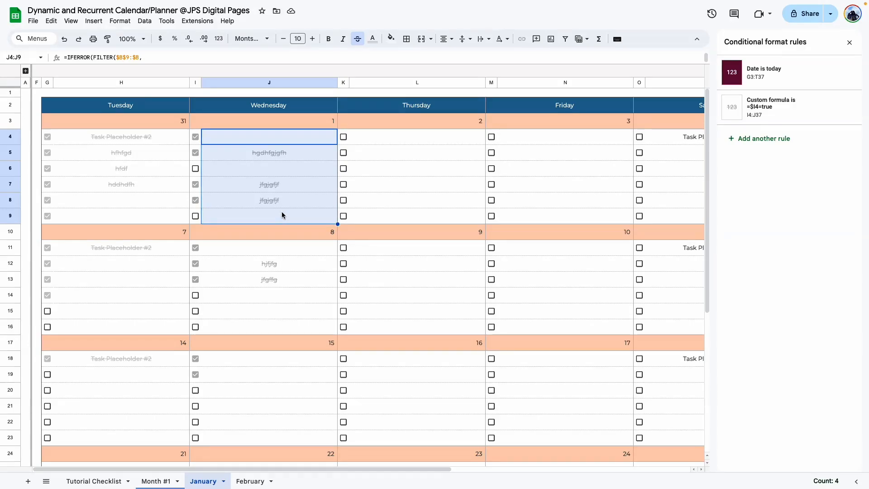
click(374, 173)
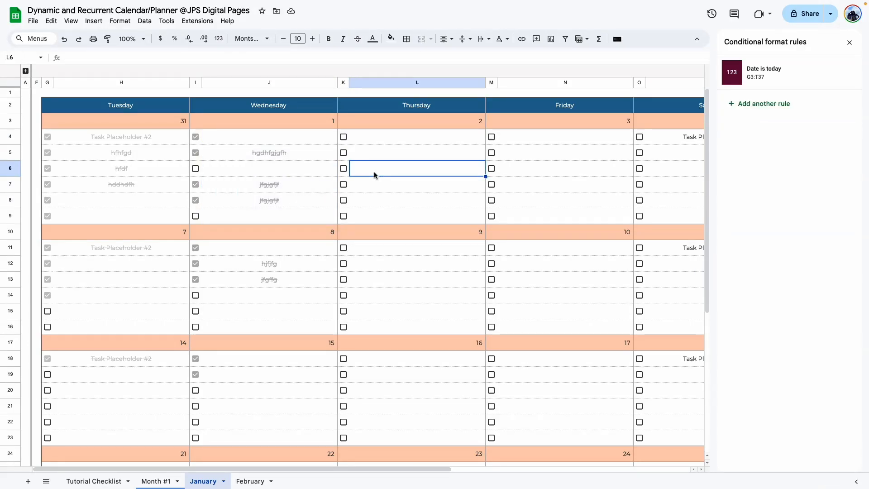
click(254, 155)
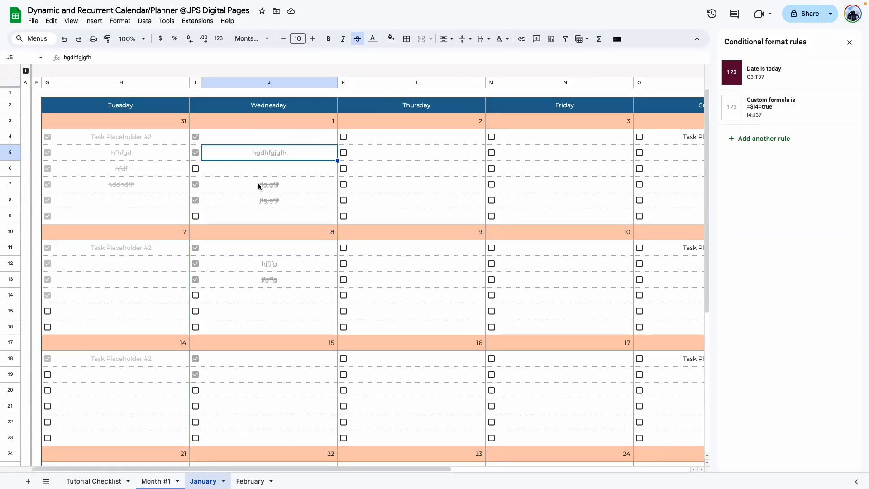
Step: Add another conditional formatting rule based on the Wednesday rule and apply it to the Thursday block, K4:L37
click(779, 117)
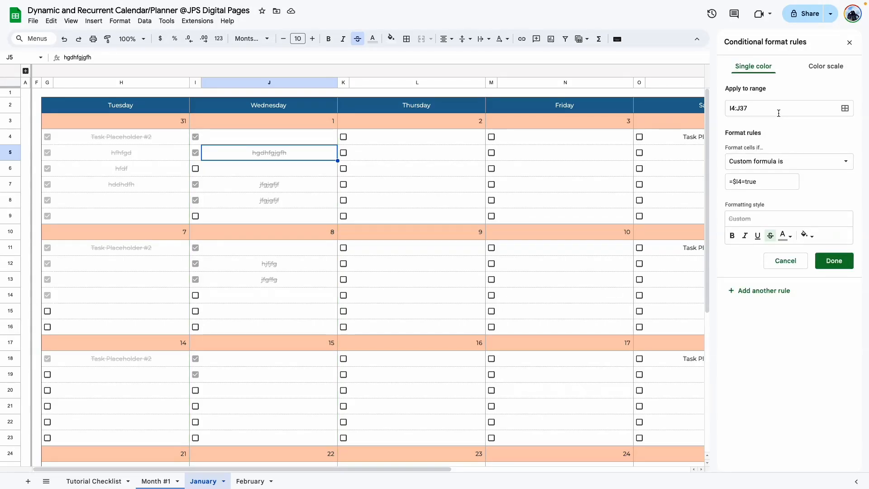
click(766, 295)
mouse_move(868, 96)
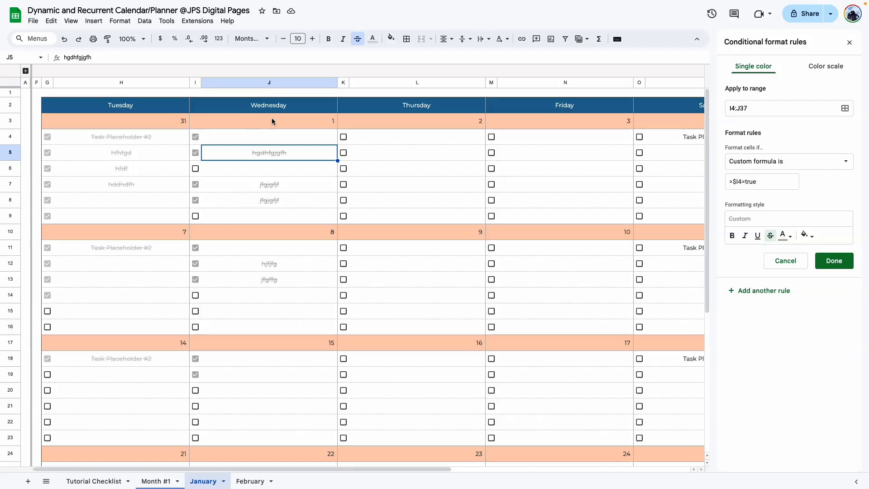
click(845, 109)
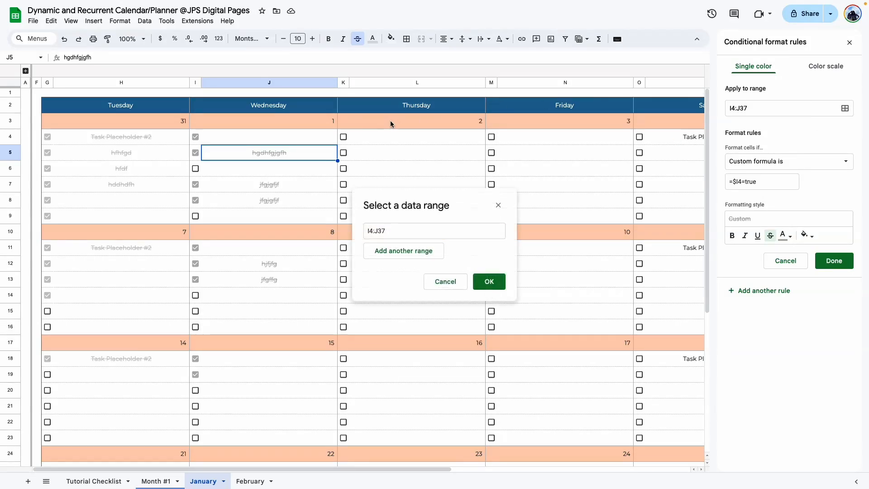
drag(342, 136, 425, 414)
click(489, 283)
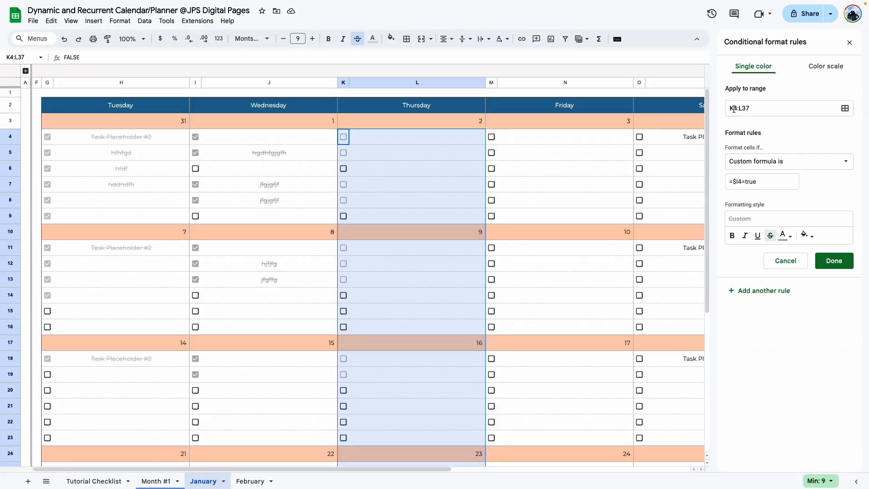
Step: Set the Thursday rule's custom formula to =$K4=true and save the rule
click(735, 181)
key(BackSpace)
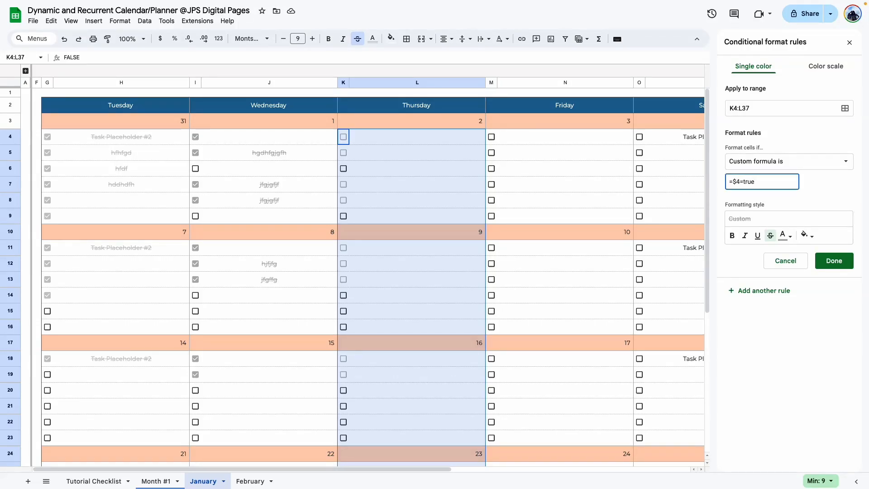
text(k)
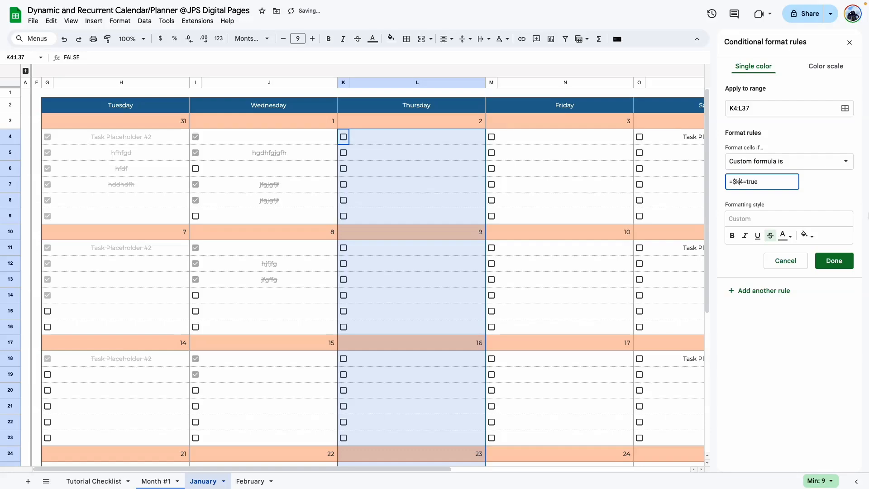
click(834, 204)
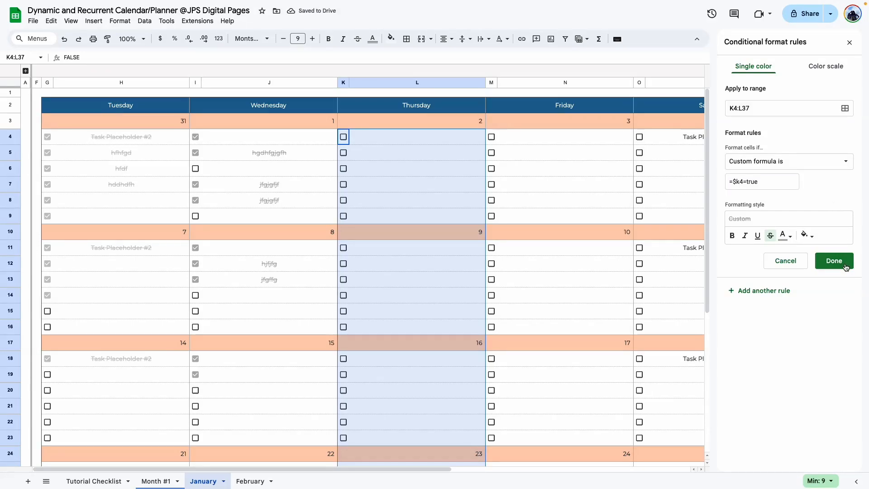
click(846, 266)
Step: Enter sample tasks in Thursday cells L4, L6, L8 and L12: hgfjhgf, jfgjfgh, jjfjgf and jgfjg
click(398, 138)
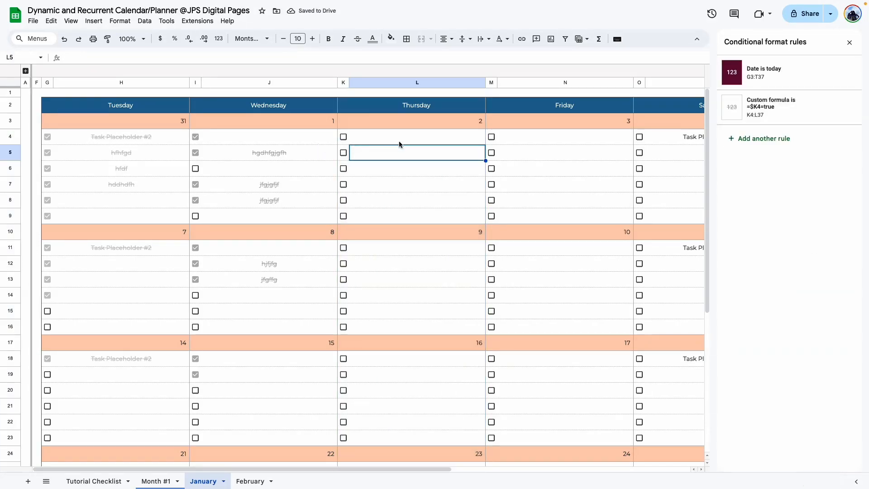
text(hgfjhgf)
click(399, 164)
text(jfgjfgh)
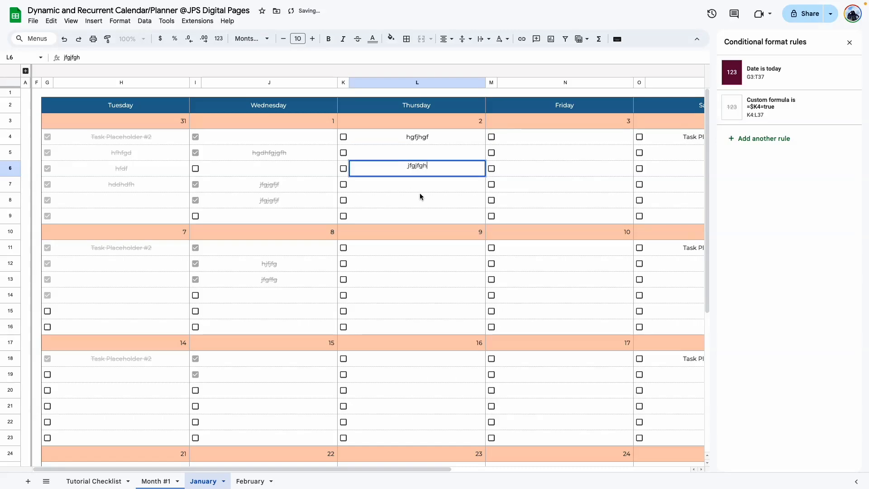
click(419, 195)
text(jjfjgf)
click(412, 263)
text(jgfjg)
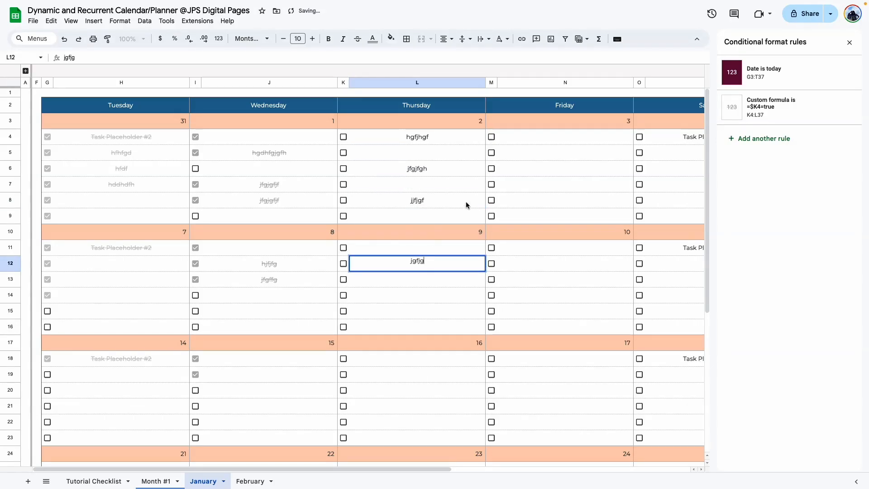
click(467, 204)
Step: Check off K4, K5, K7, K8 and K12 to test the Thursday rule
click(344, 137)
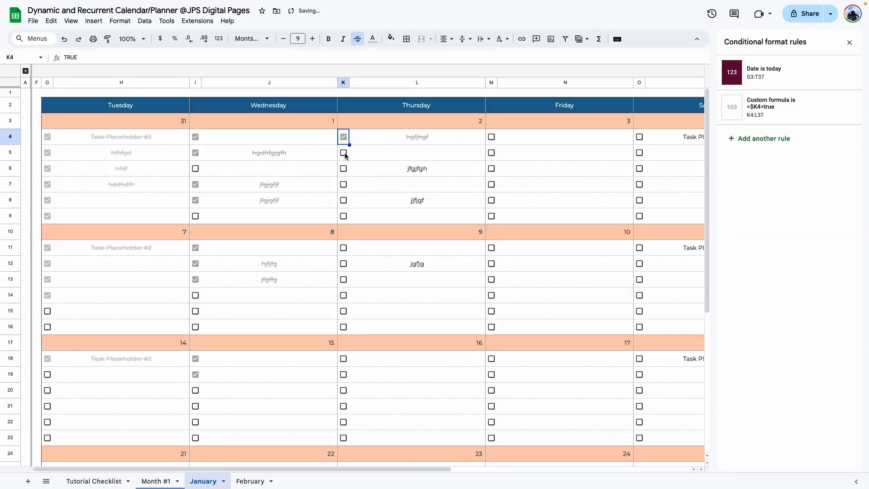
click(344, 153)
click(344, 185)
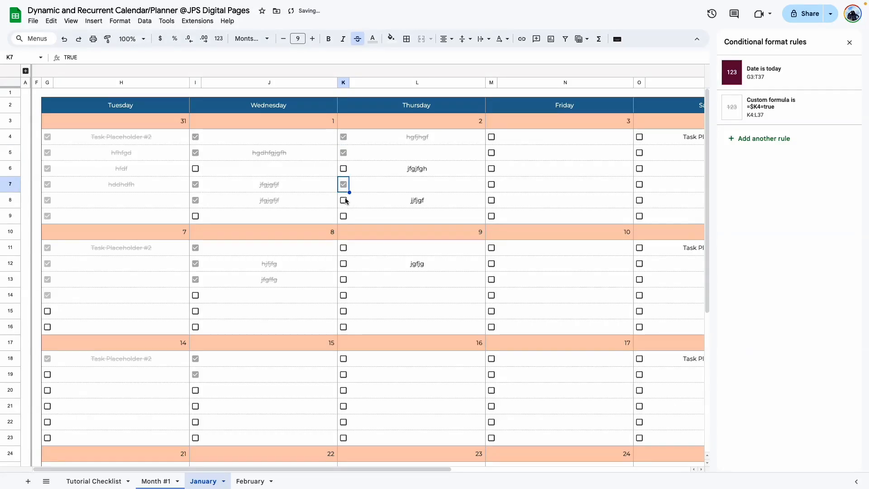
click(344, 200)
click(344, 263)
click(398, 296)
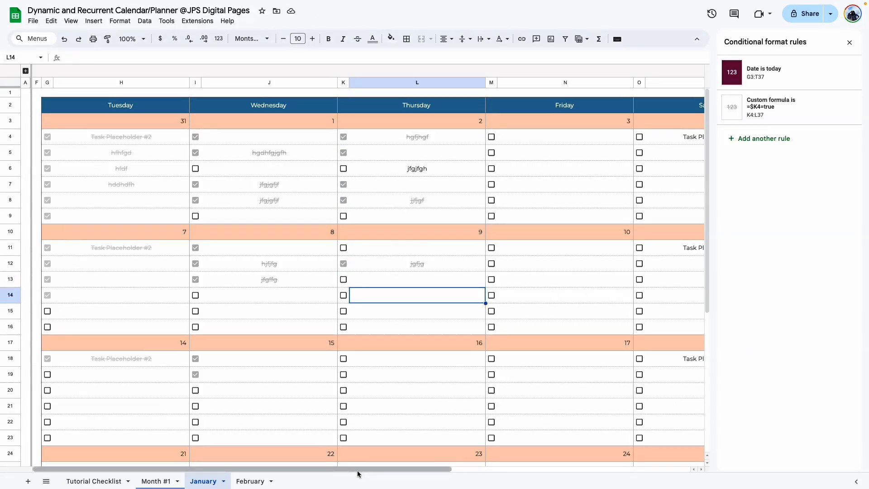
Step: Save the Monday rule for S4:T37 with the custom formula =$S4=true and check off S18 to test it
drag(360, 469, 384, 477)
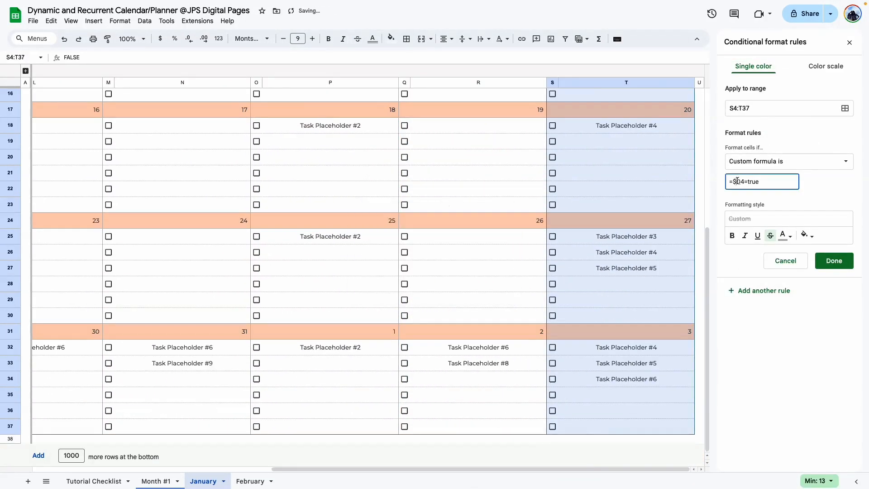
click(835, 261)
click(553, 124)
scroll(598, 159, up, 5)
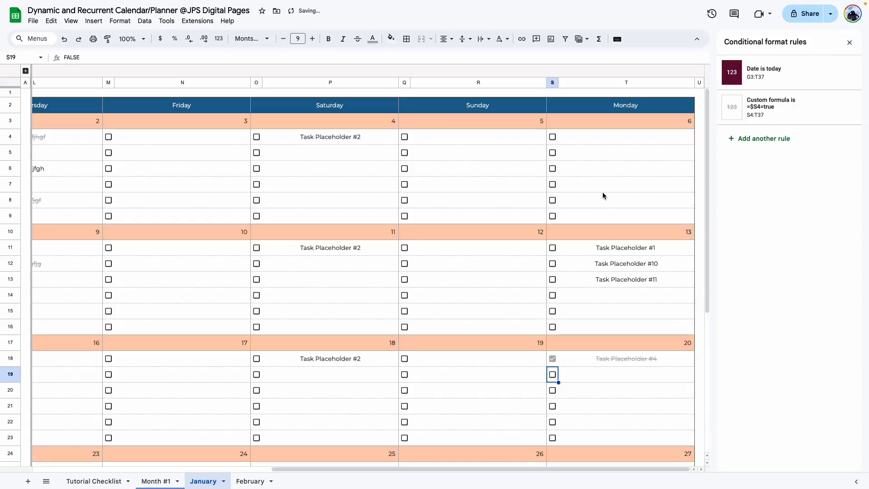
Step: Select the whole January sheet to review the rules for every weekday, and select Saturday cell P14
drag(511, 468, 145, 468)
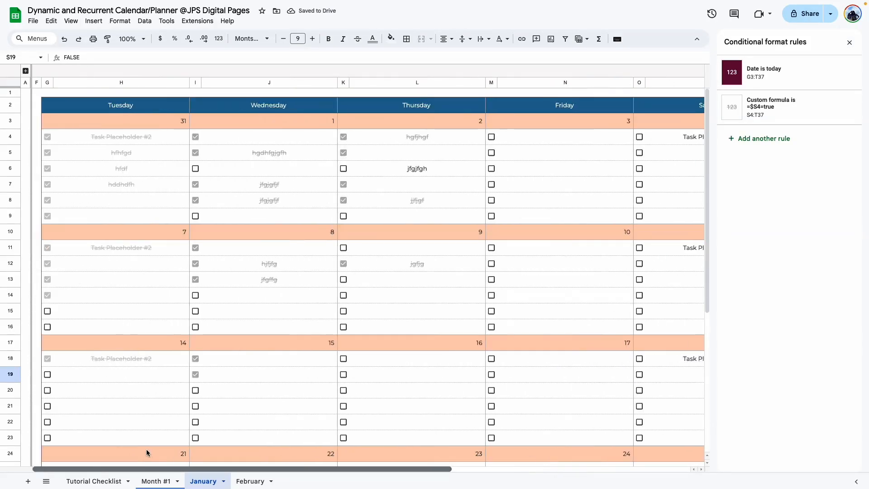
click(15, 84)
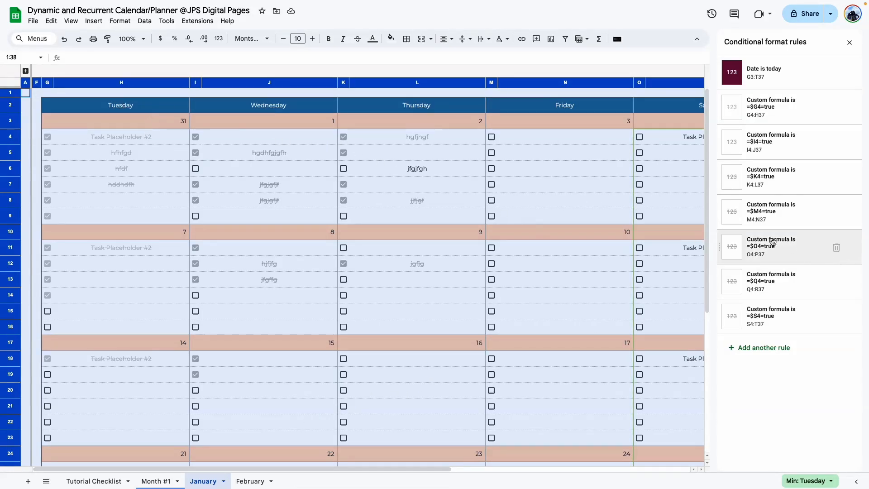
click(482, 294)
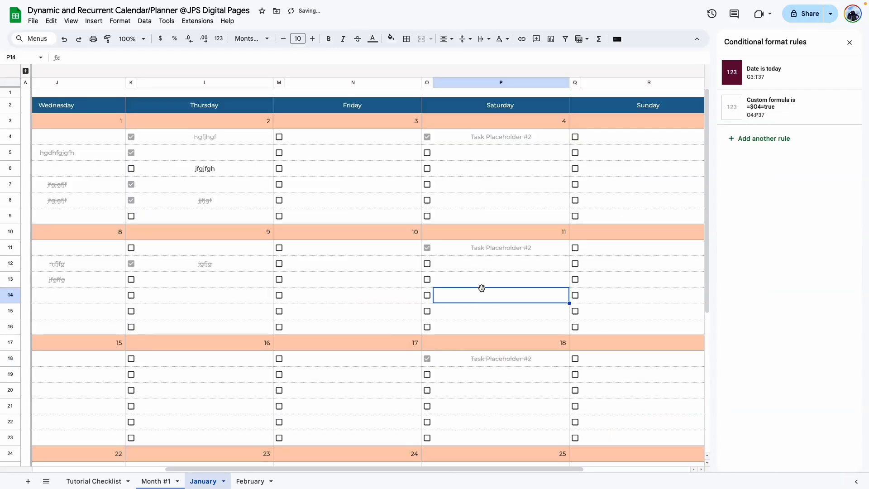
scroll(16, 438, left, 5)
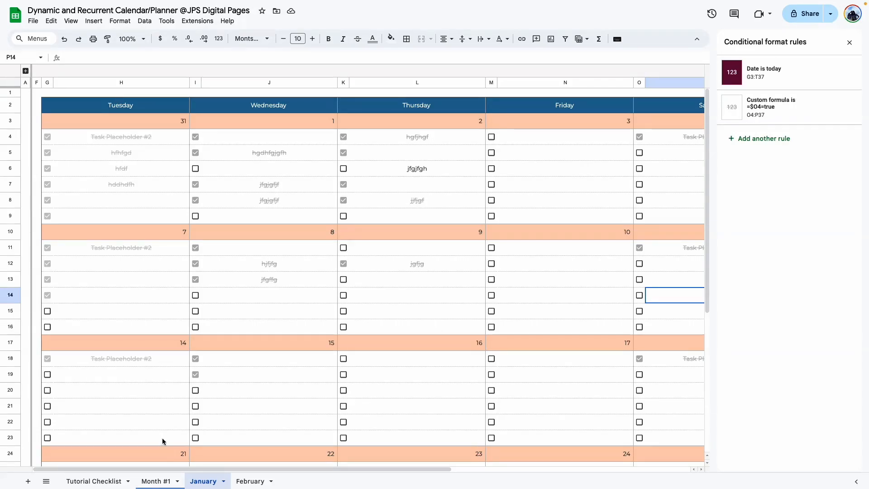
Step: Open the Month #1 sheet, collapse its grouped task-list columns and select J8 to view the Tuesday block's rules
click(153, 483)
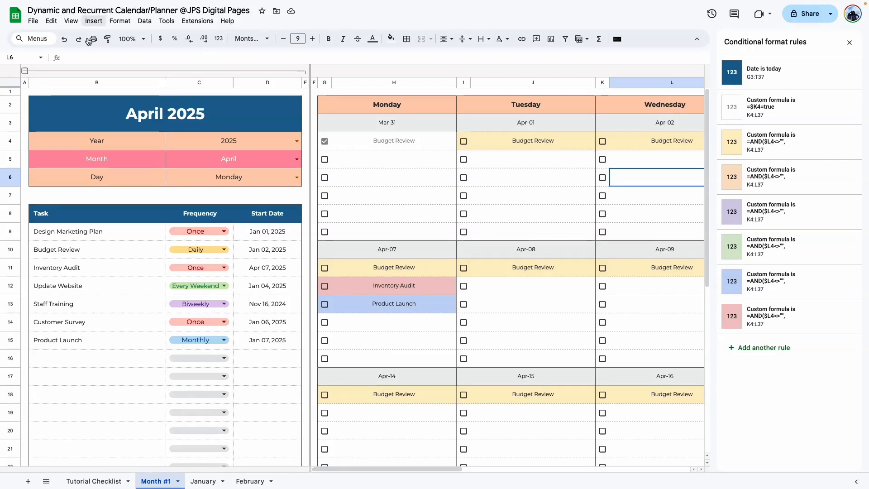
click(25, 70)
click(285, 222)
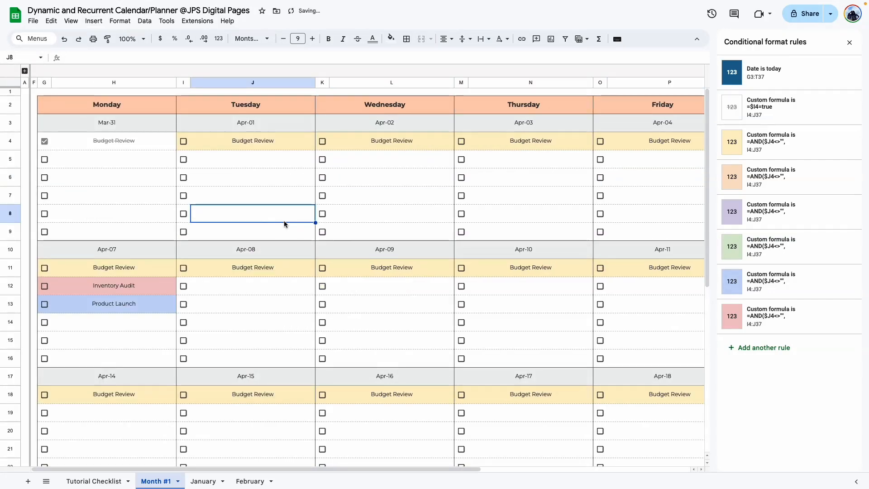
Step: Select the whole Month #1 sheet and examine the custom-formula rules listed for every weekday, down to the yellow frequency-based ones
drag(320, 469, 536, 473)
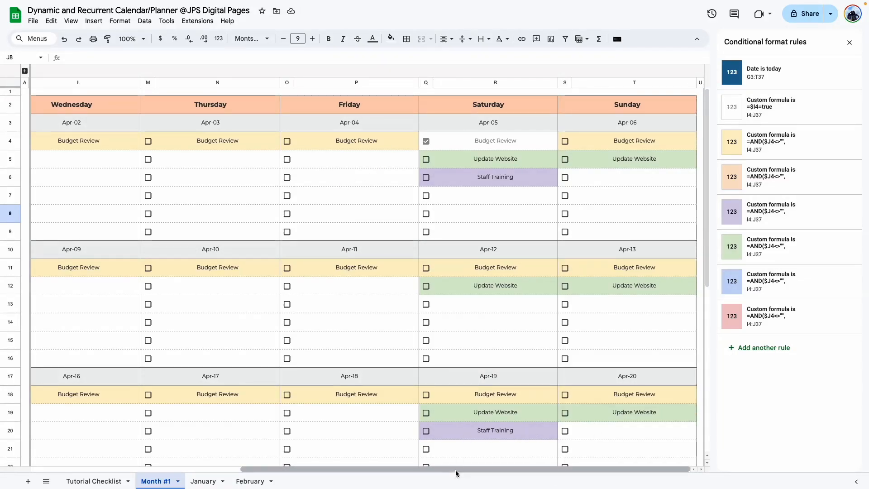
scroll(365, 466, left, 10)
key(ctrl+a)
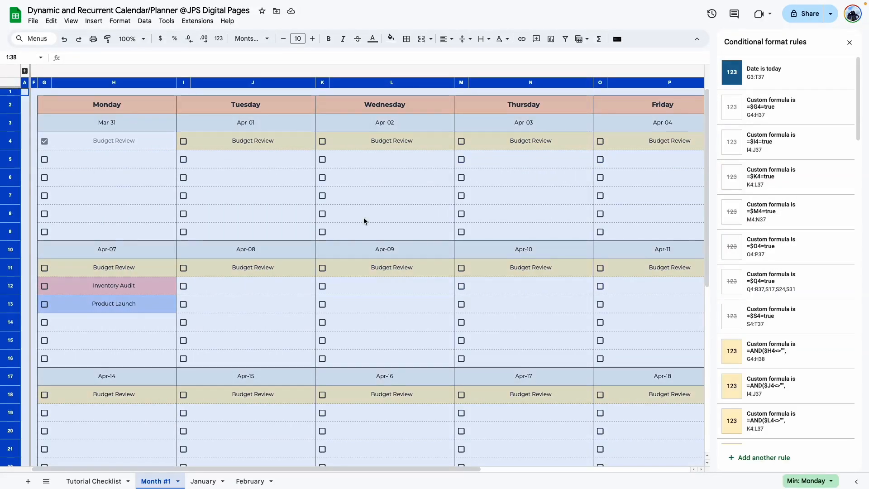
drag(423, 472, 643, 477)
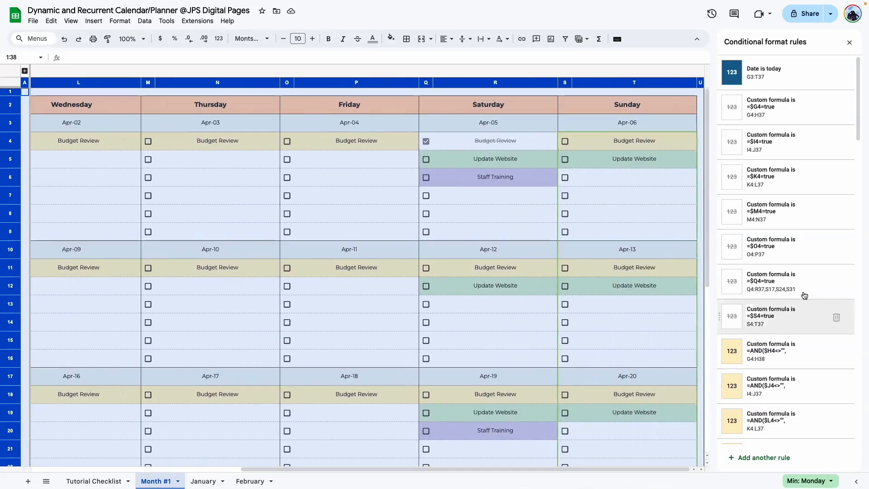
scroll(783, 304, down, 1)
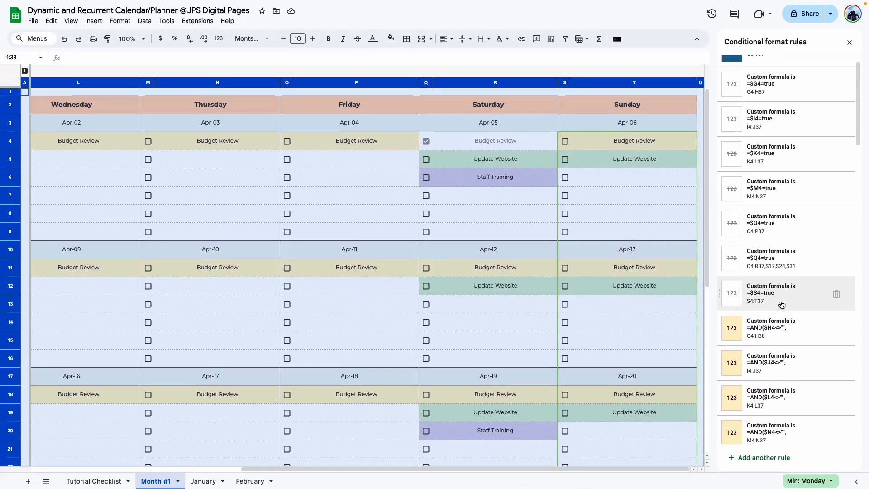
scroll(781, 302, down, 2)
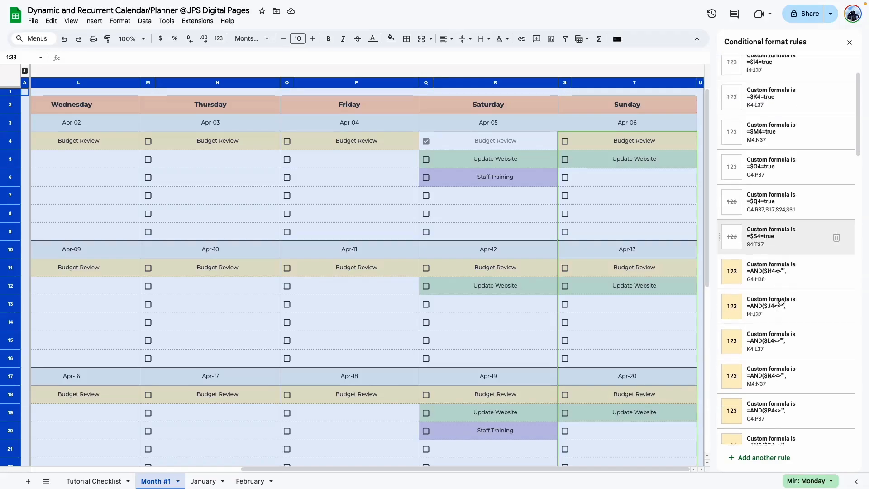
scroll(772, 163, down, 5)
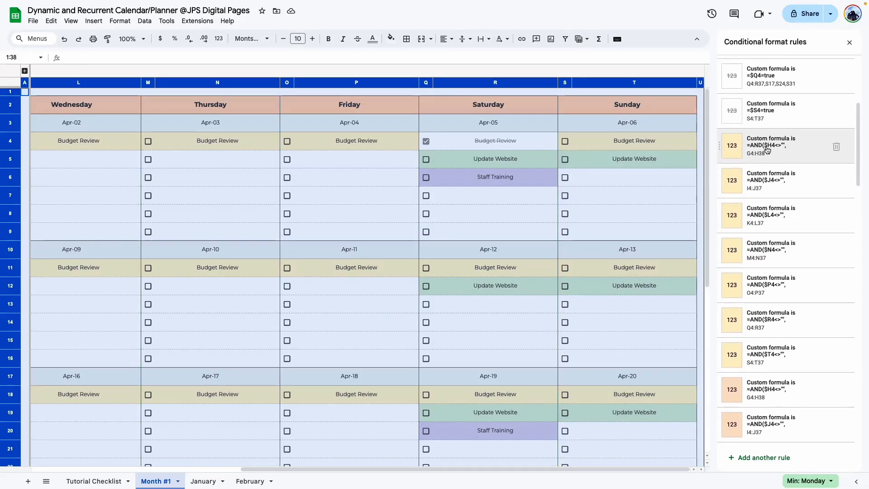
click(767, 149)
click(766, 183)
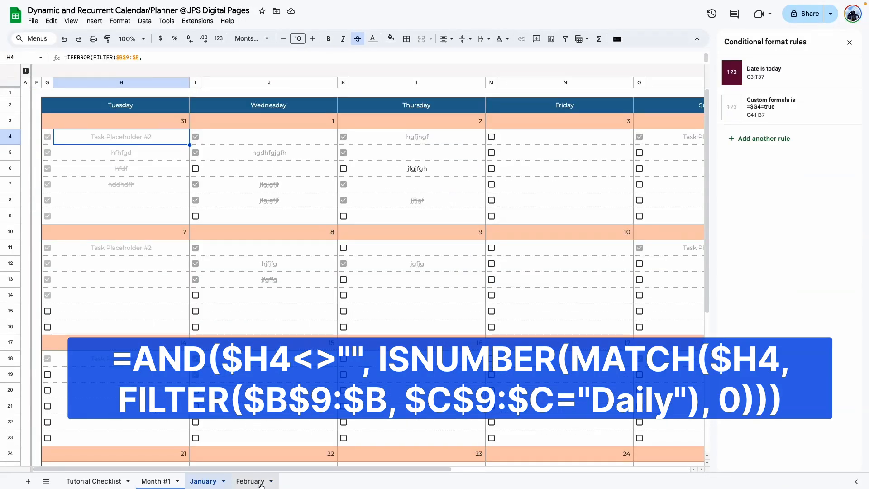
Step: Insert a new sheet and enter the text AND($H4<>"", ISNUMBER(MATCH($H4, FILTER($B$9:$B, $C$9:$C="Daily"), 0))) in A1:I1
click(25, 482)
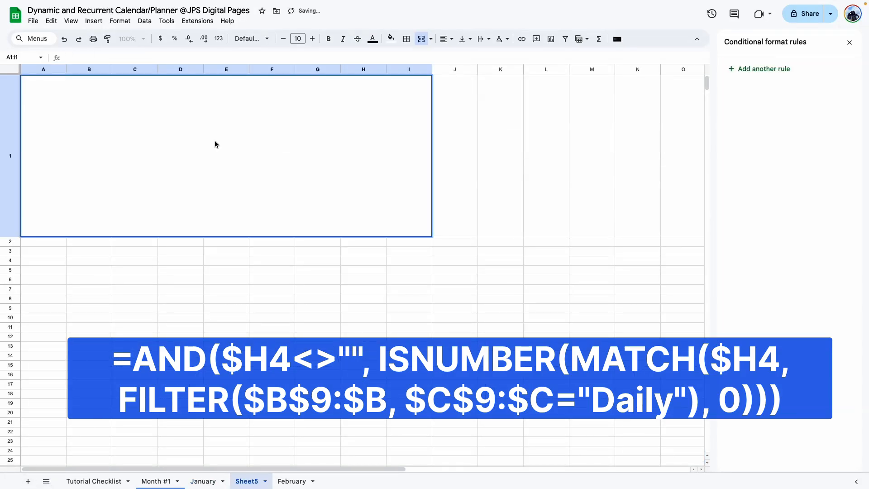
text(AND($H4<>"", ISNUMBER(MATCH($H4, FILTER($B$9:$B, $C$9:$C="Daily"), 0))))
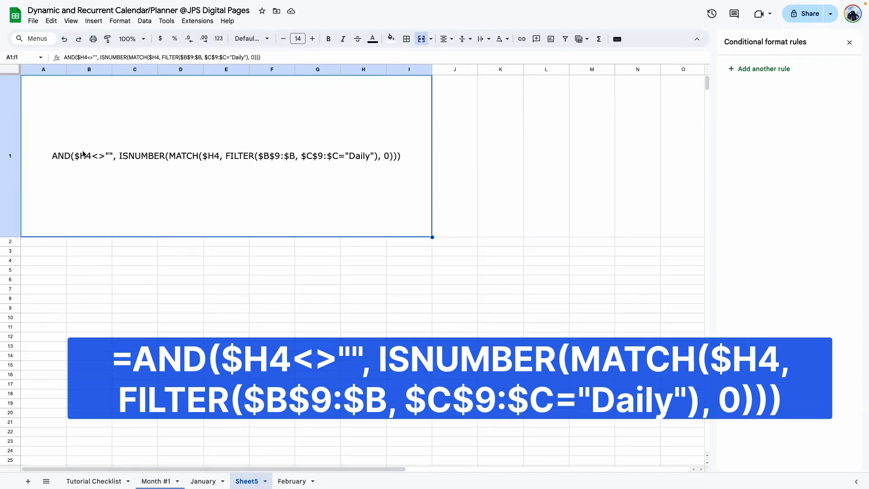
Step: Inspect Monday cell H4 and its rules on the Month #1 sheet, comparing them with the formula text on Sheet5
click(155, 481)
click(97, 191)
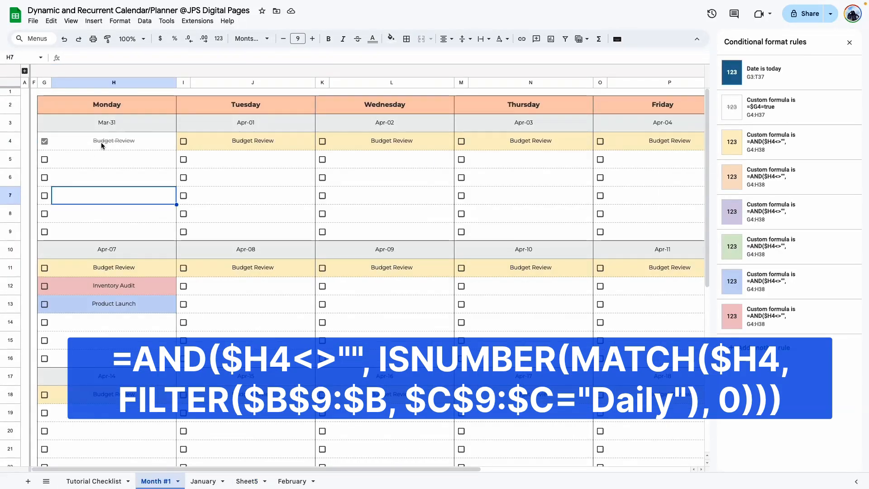
click(143, 135)
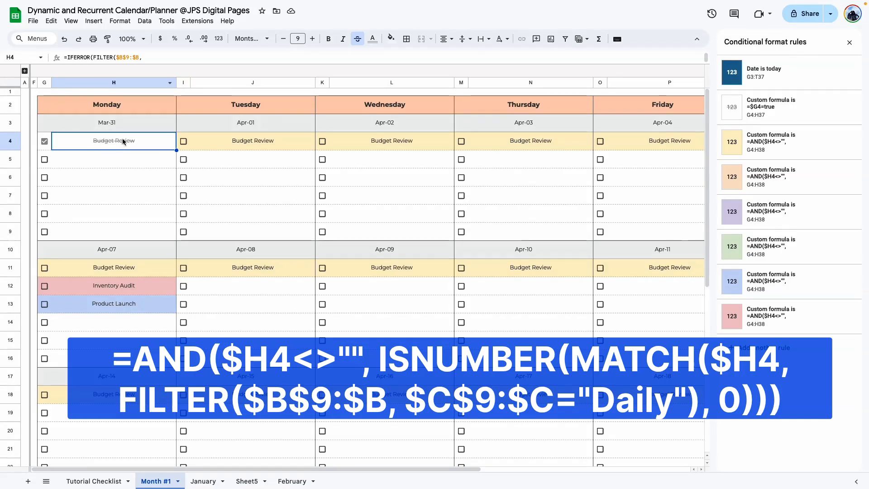
click(77, 156)
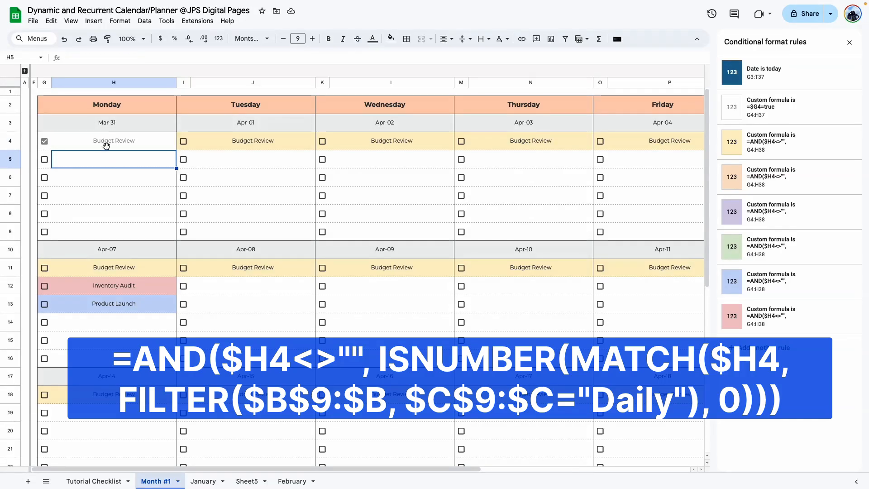
click(96, 140)
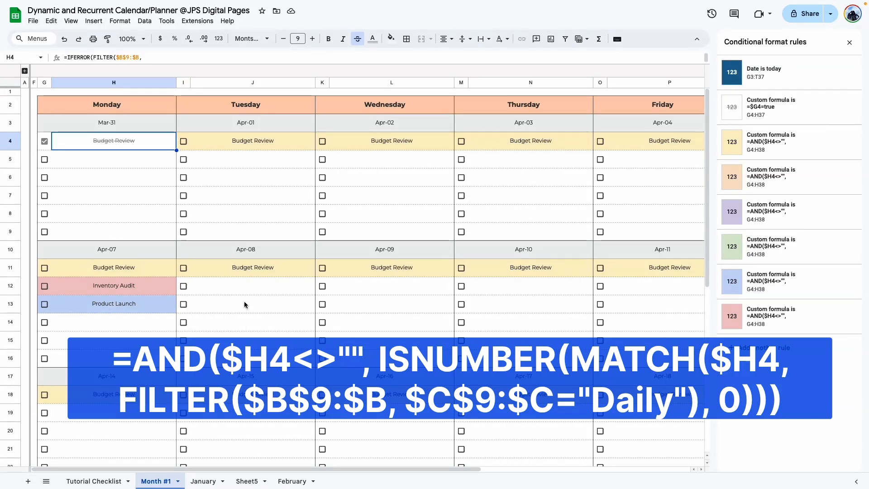
click(111, 175)
click(107, 146)
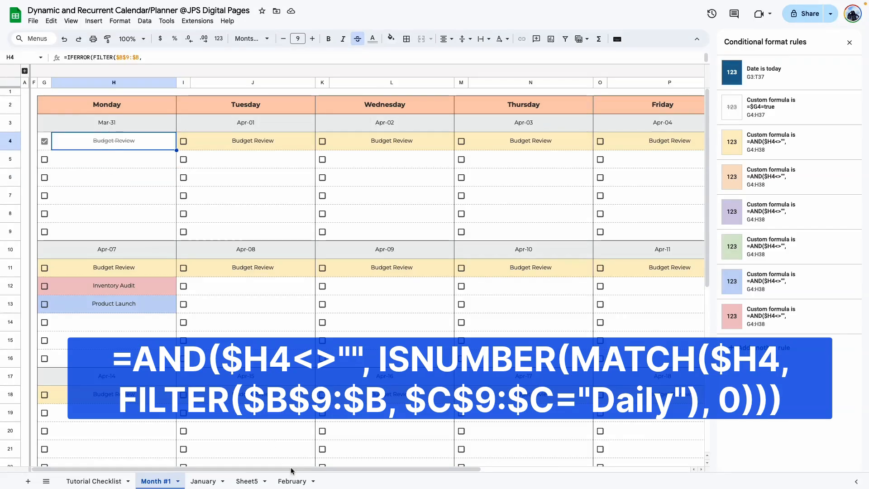
click(256, 481)
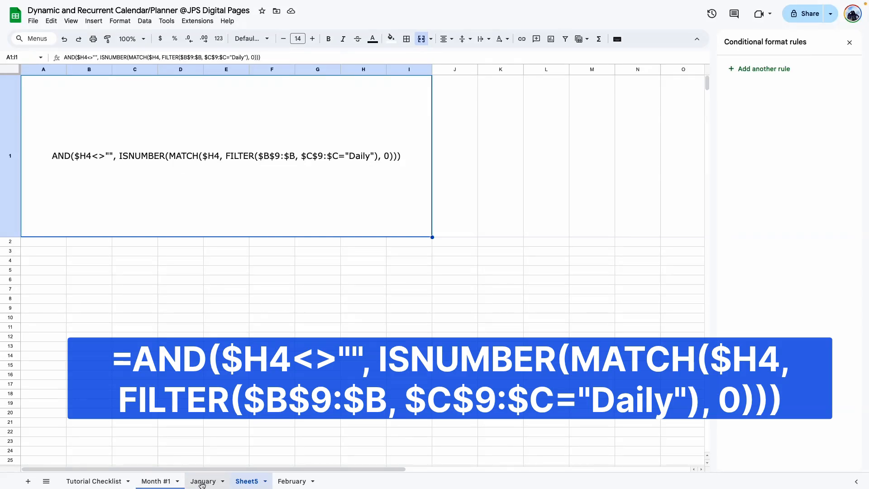
click(157, 481)
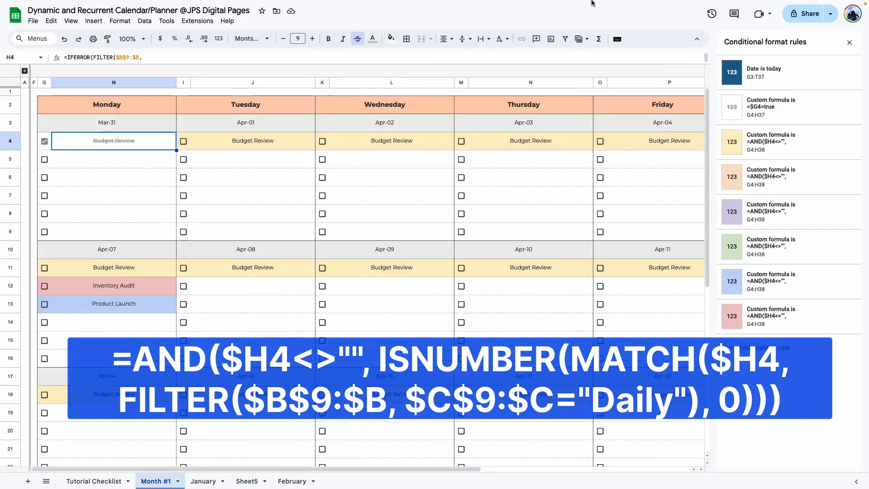
Step: Expand Month #1's grouped task-list columns and select the task range B9:B37 that the formula refers to
click(26, 72)
click(199, 303)
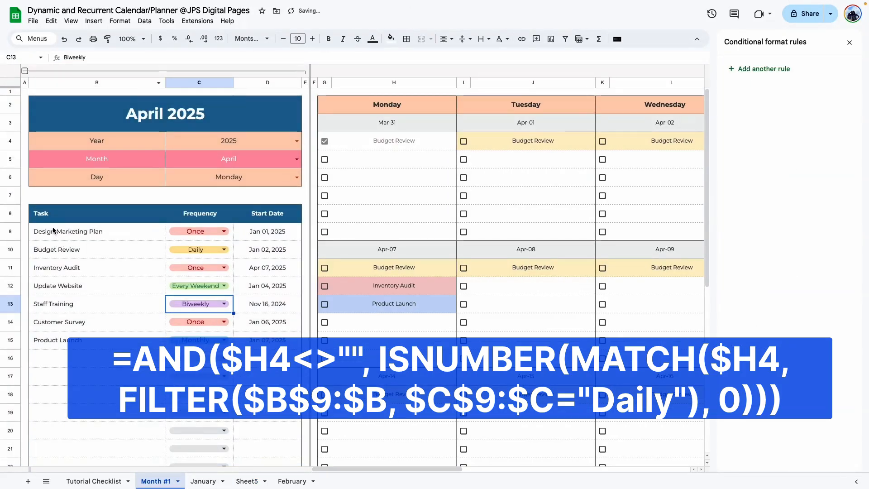
drag(57, 231, 64, 340)
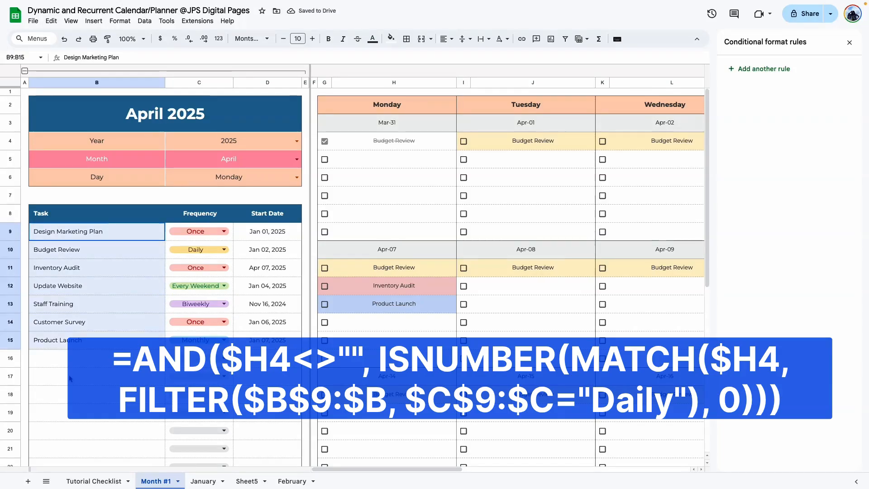
drag(70, 379, 79, 422)
scroll(44, 278, up, 5)
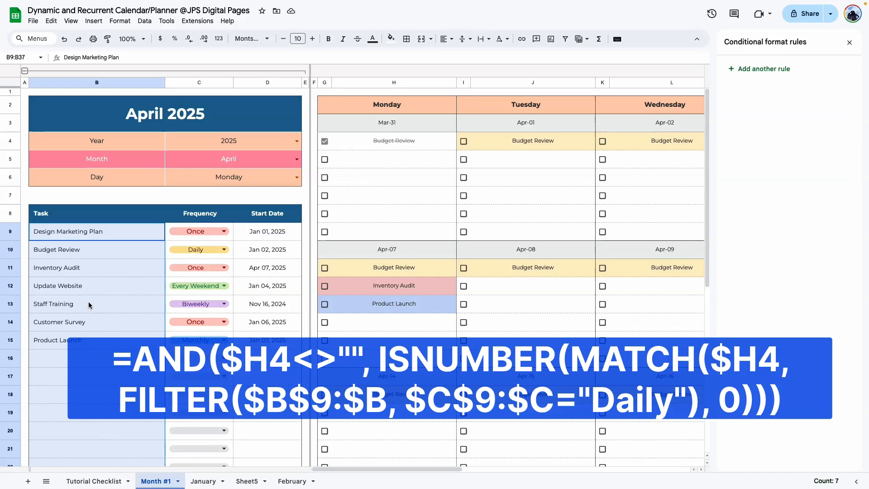
Step: Compare Monday task H4 with frequency cells C9 and C10 on Month #1, checking the Daily condition in the Sheet5 formula
click(352, 160)
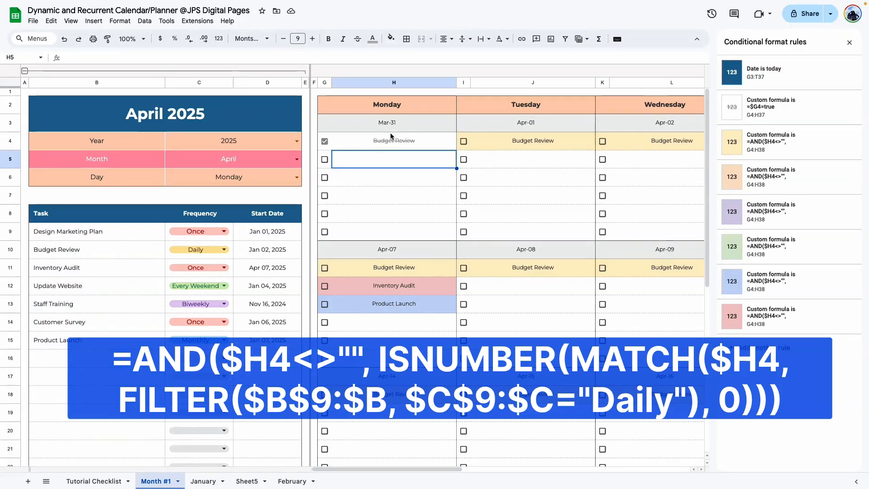
click(214, 237)
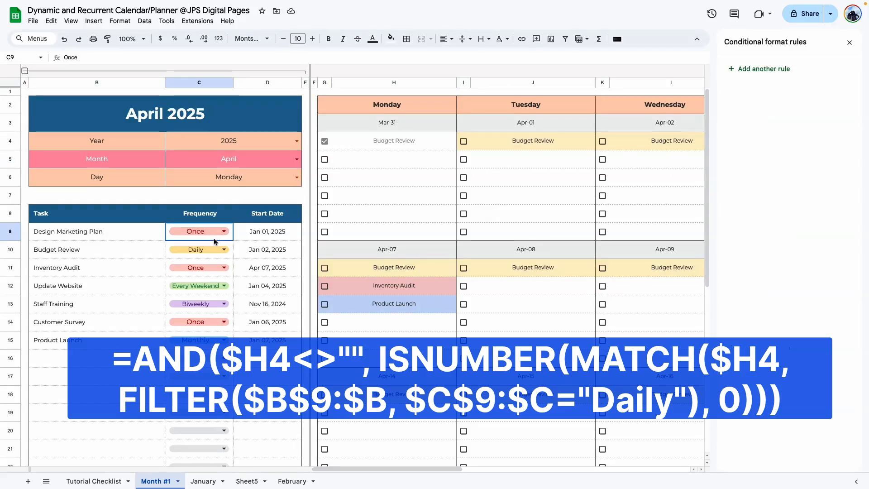
click(358, 150)
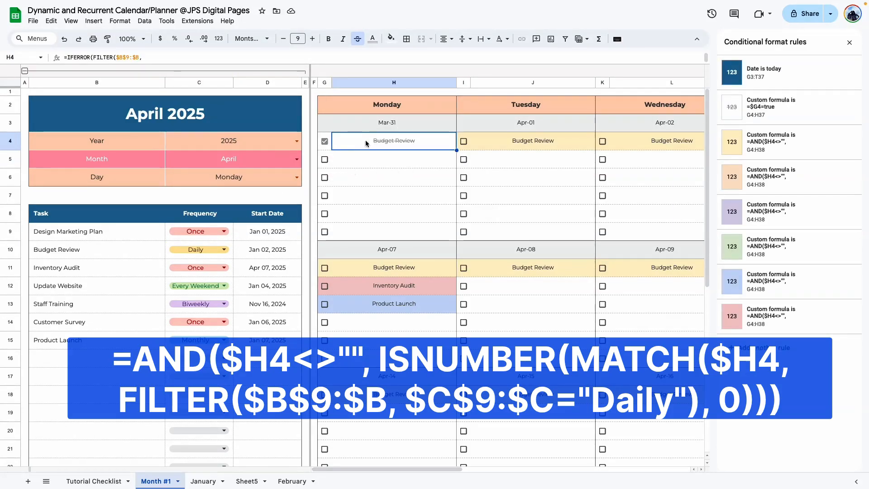
click(237, 483)
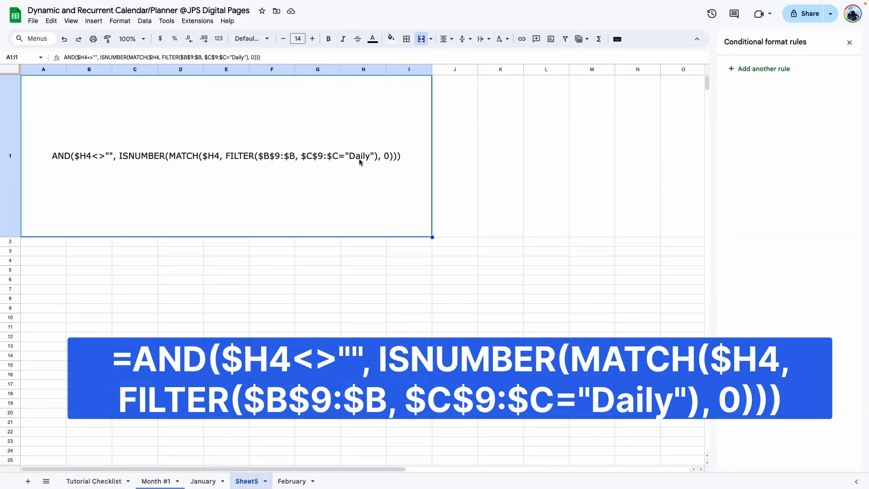
click(156, 482)
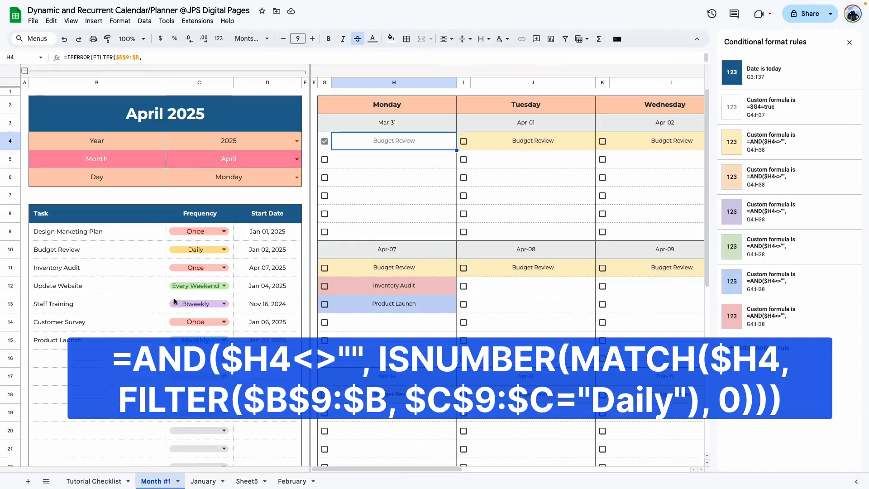
click(153, 247)
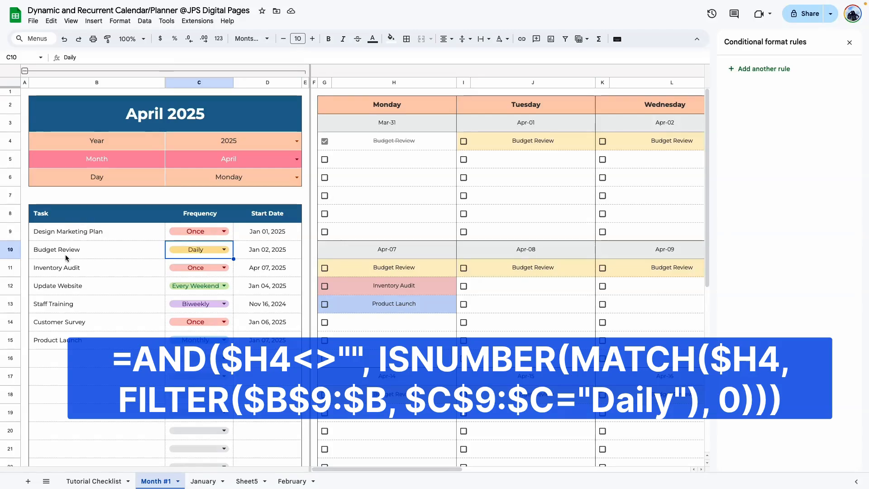
click(209, 257)
click(362, 154)
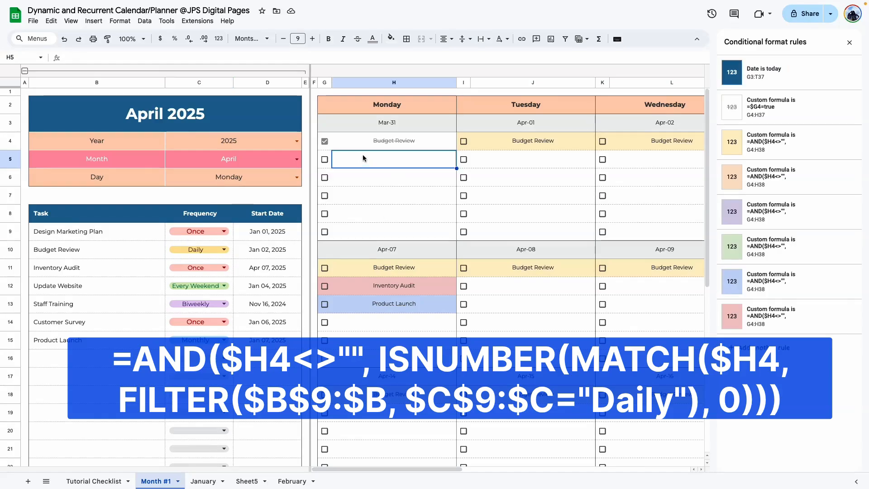
click(382, 146)
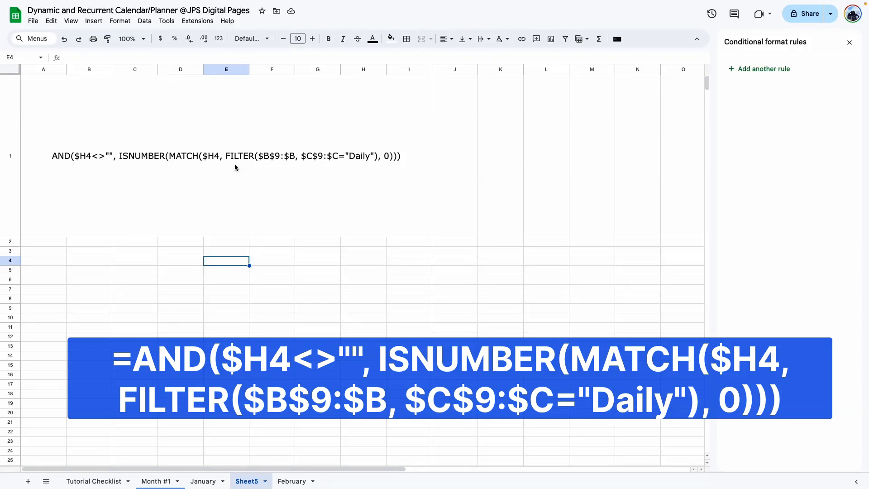
Step: Open the formula cell A1:I1 on Sheet5, select its entire text and leave the cell
double_click(234, 168)
triple_click(213, 84)
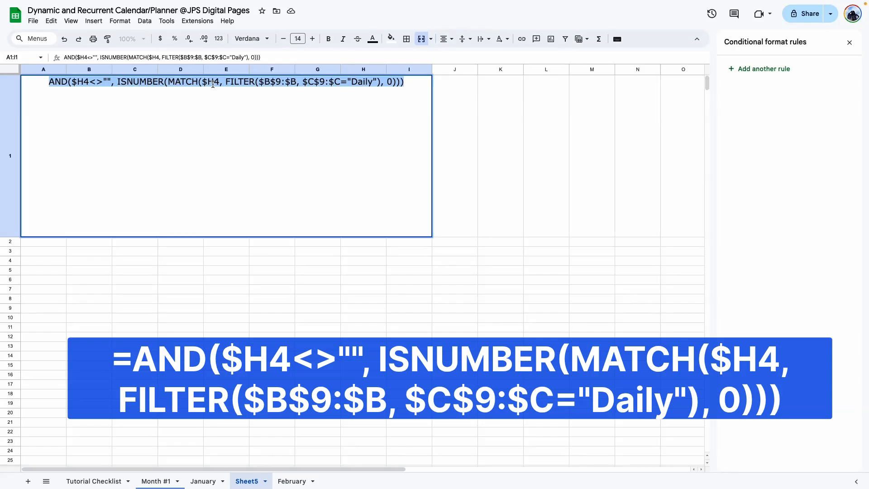
click(272, 375)
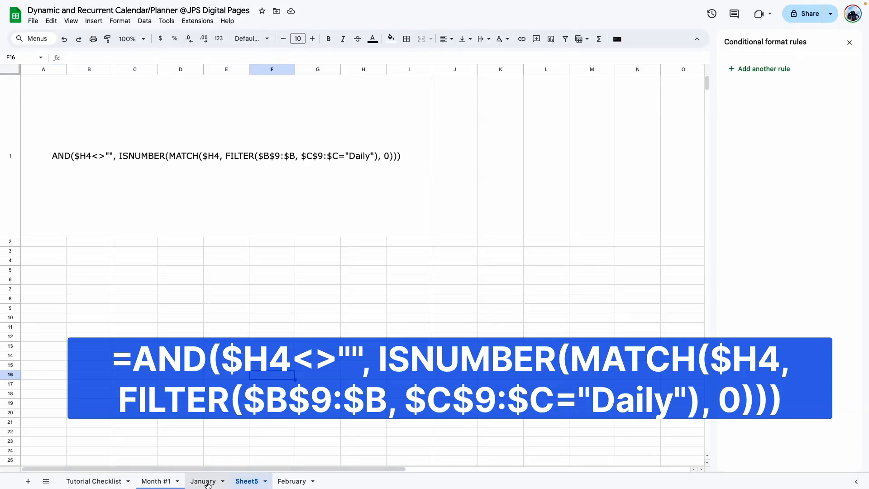
Step: Open the January sheet, expand its grouped task-list columns and select the task range B9:B37, rechecking the formula on Sheet5
click(203, 482)
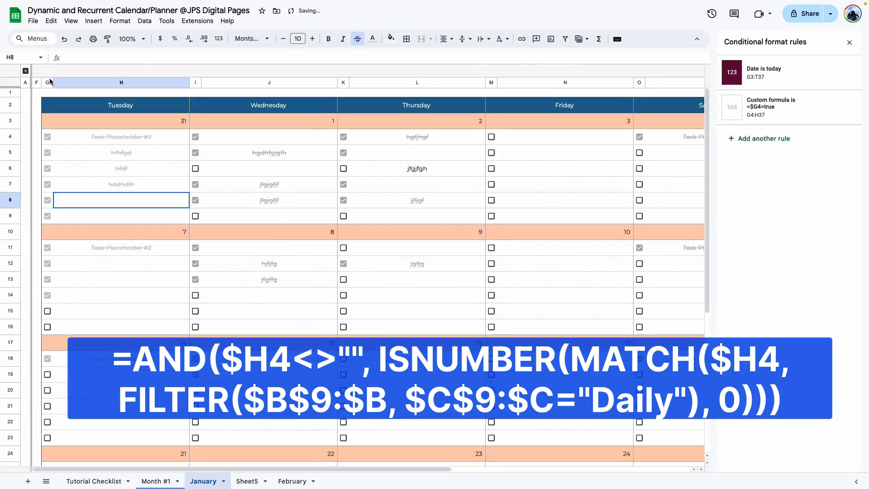
click(26, 71)
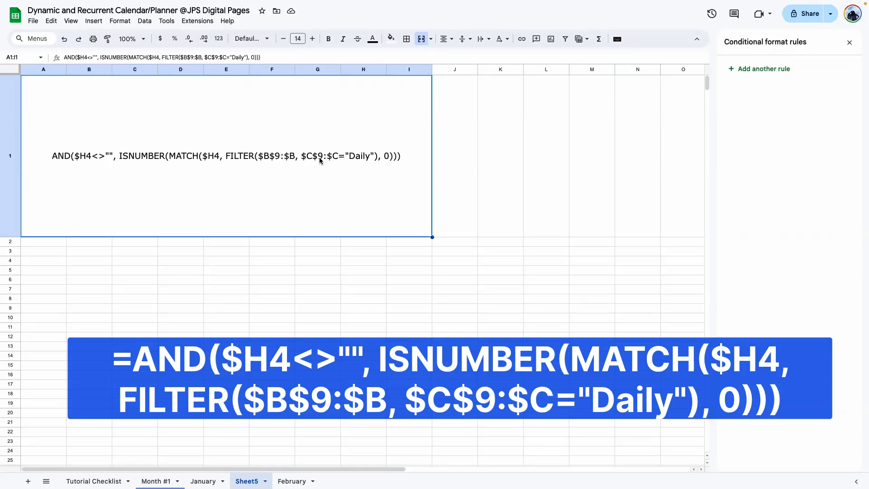
click(241, 316)
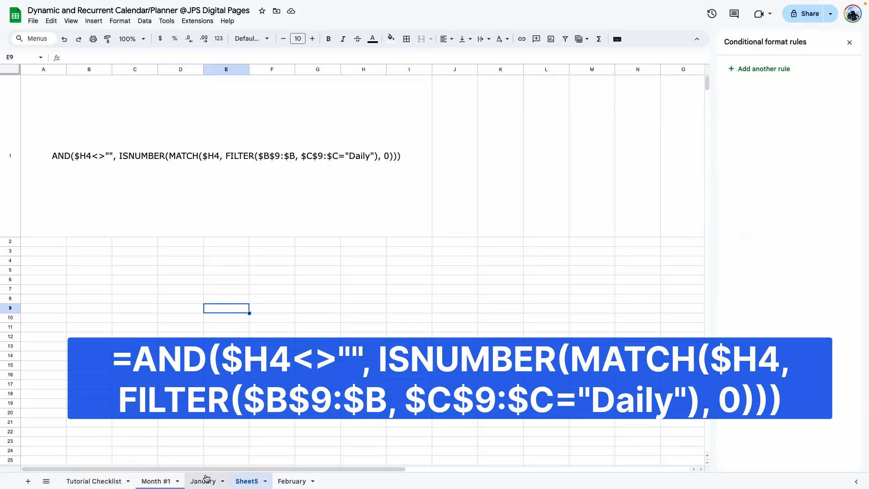
click(202, 482)
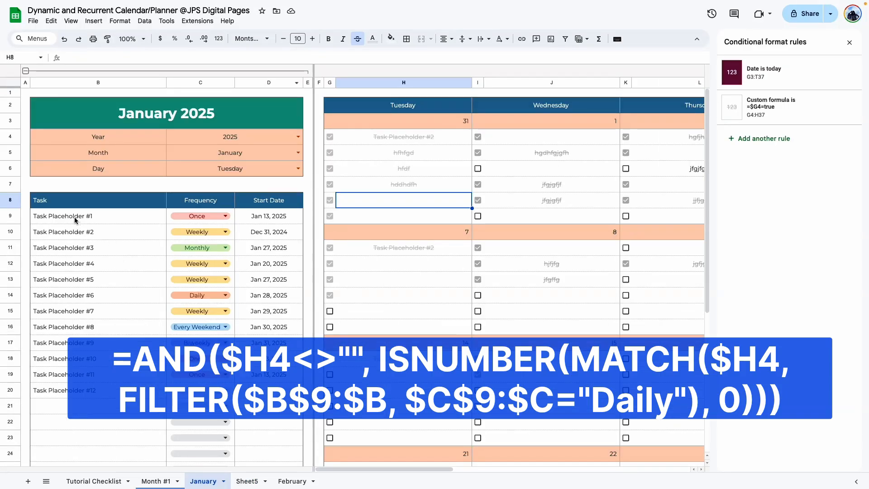
drag(75, 220, 118, 327)
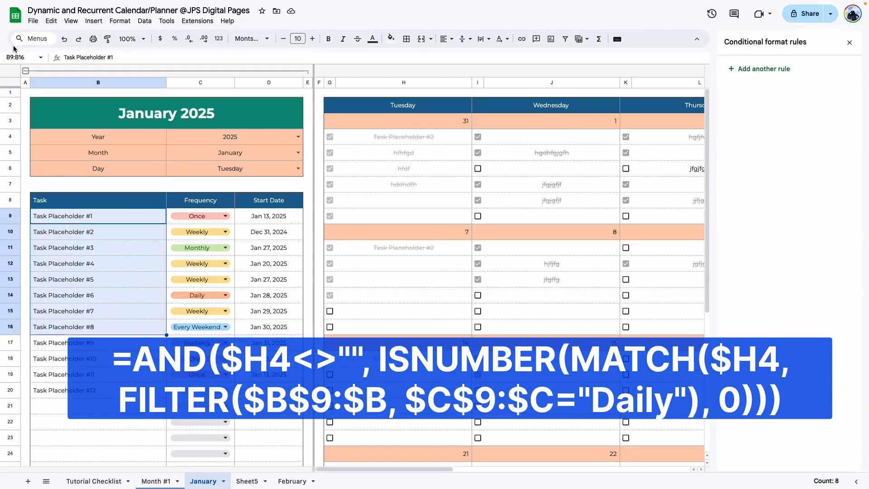
drag(111, 216, 132, 430)
scroll(136, 287, up, 5)
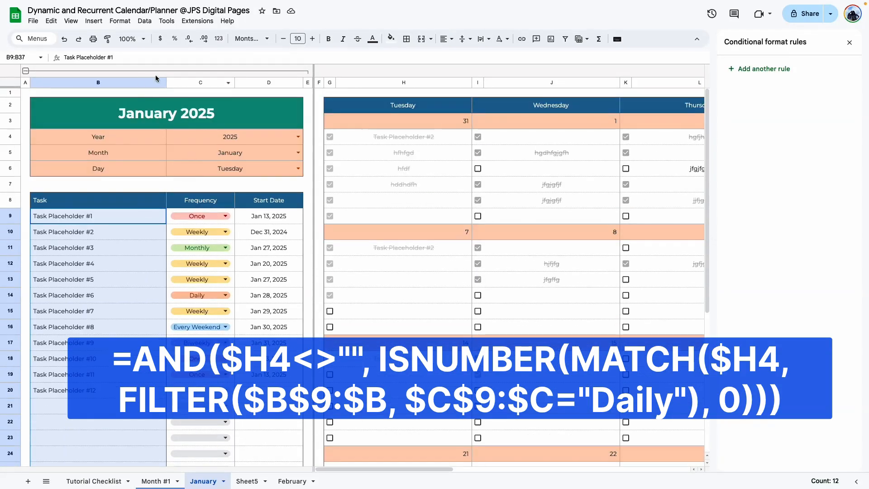
Step: Select the frequency range C9:C37 on January and compare it with the $C$9:$C="Daily" condition in Sheet5's formula cell
drag(172, 213, 206, 420)
scroll(174, 219, up, 5)
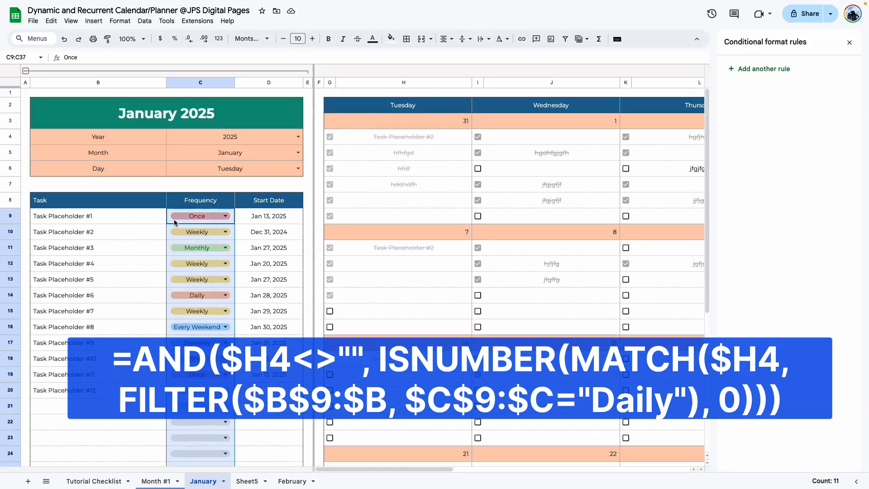
click(247, 481)
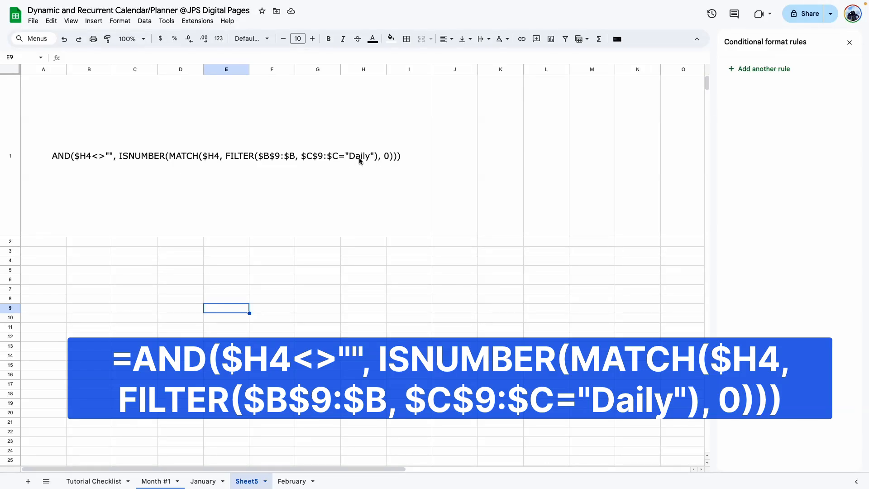
click(349, 181)
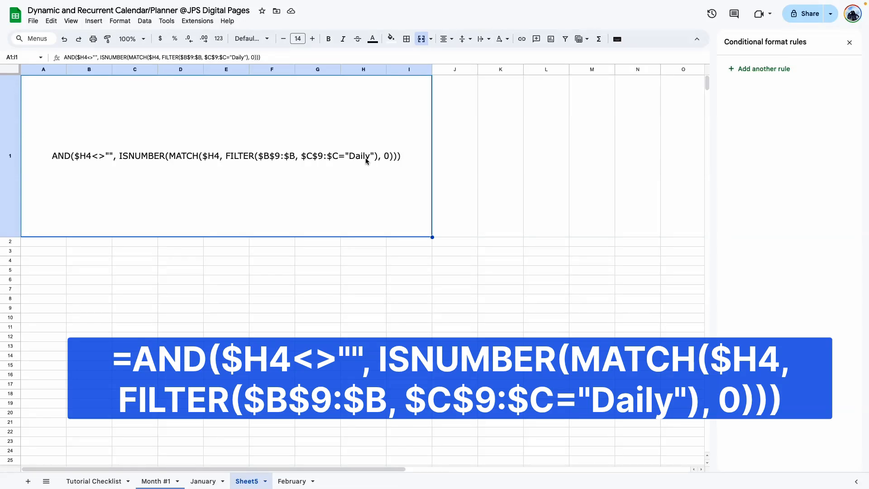
Step: Return to the January sheet and set the frequency of Task Placeholder #1 in C9 to Daily
click(203, 480)
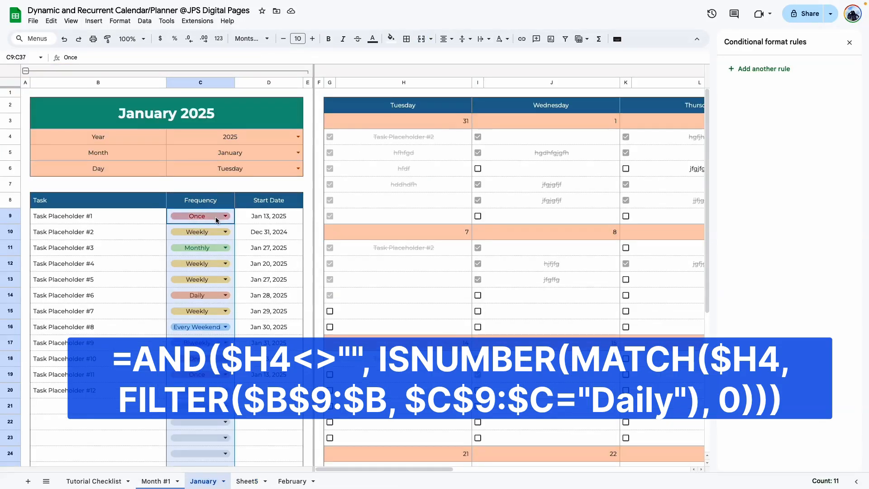
click(216, 220)
click(186, 247)
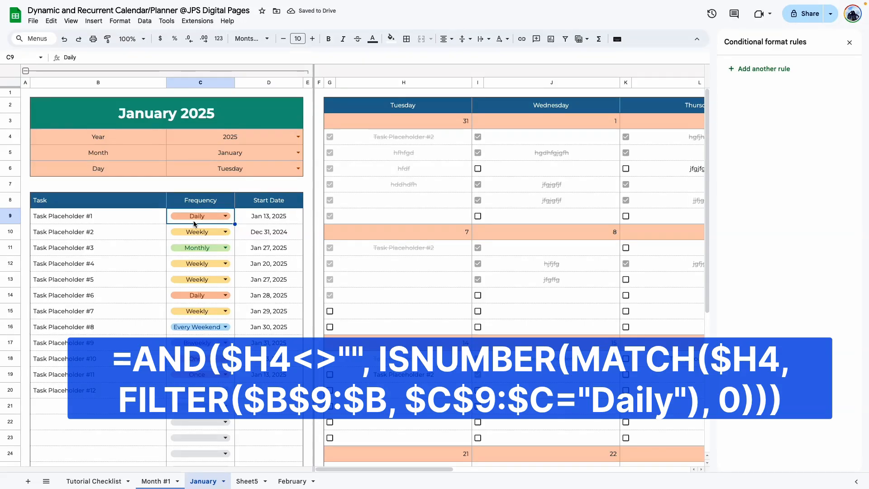
Step: Copy the full formula text from cell A1:I1 on Sheet5 and return to the January task list
click(244, 482)
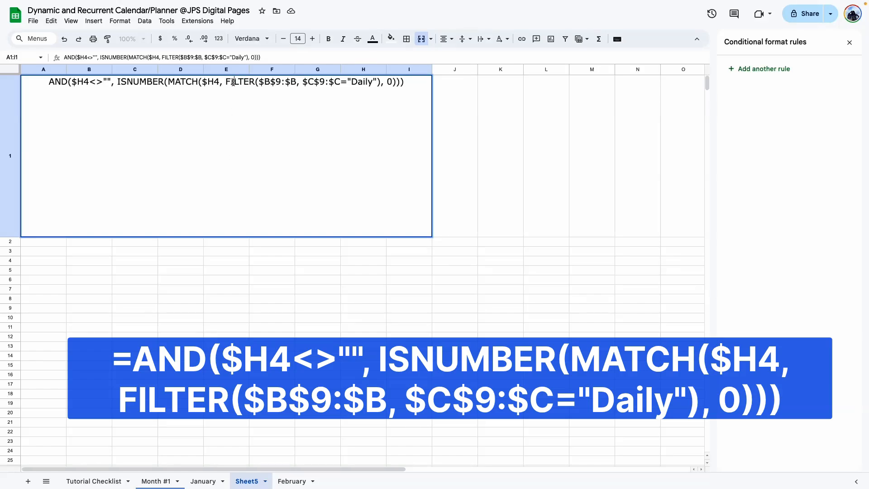
triple_click(234, 82)
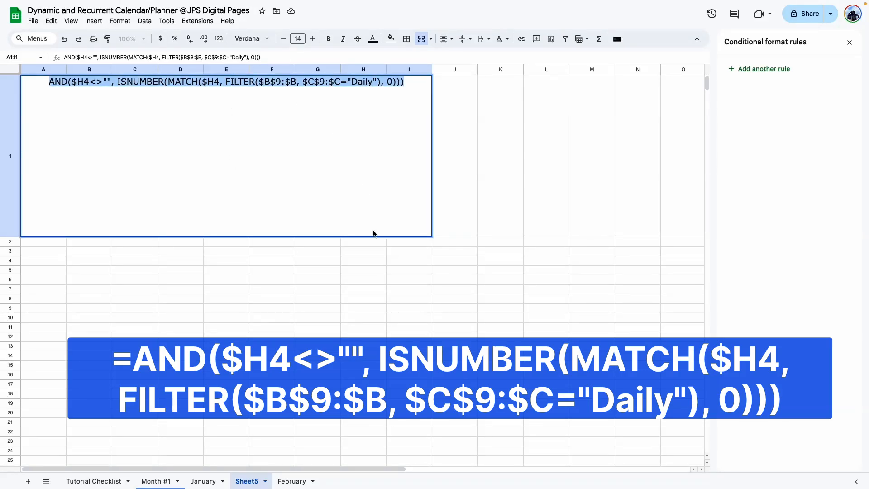
click(373, 292)
click(202, 482)
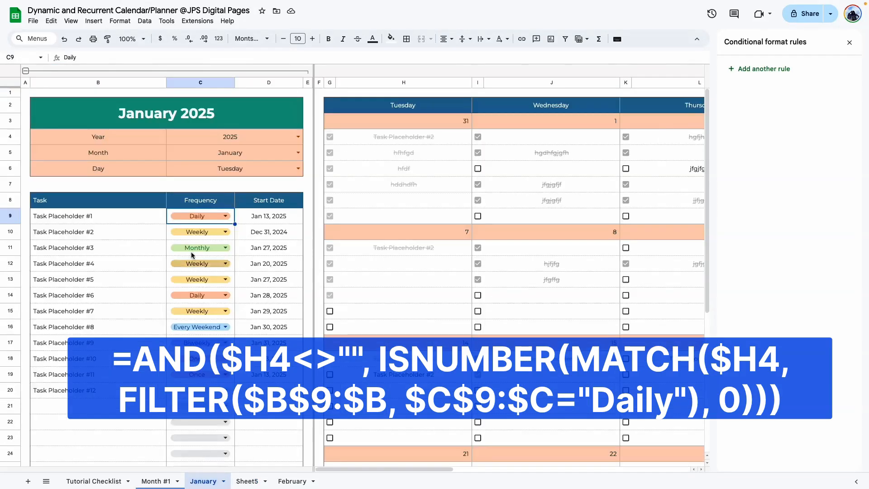
click(135, 246)
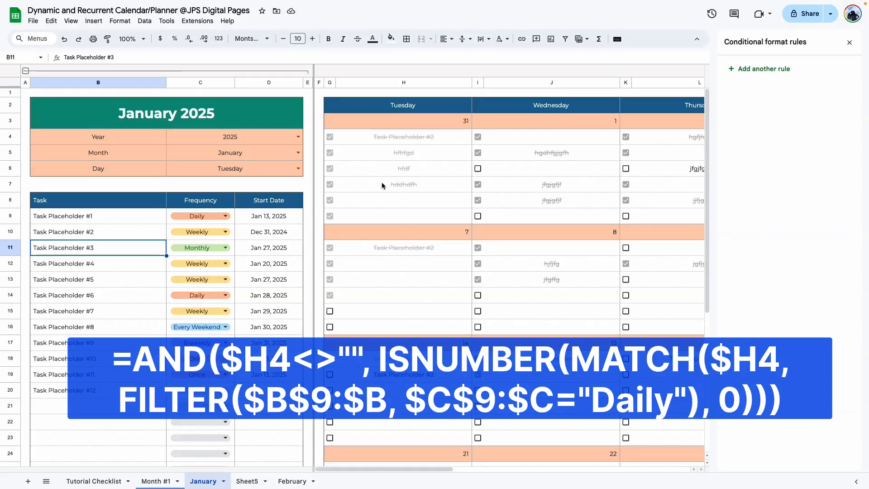
Step: Add a new conditional format rule for January's Tuesday column, applied to the range G4:H37
click(341, 149)
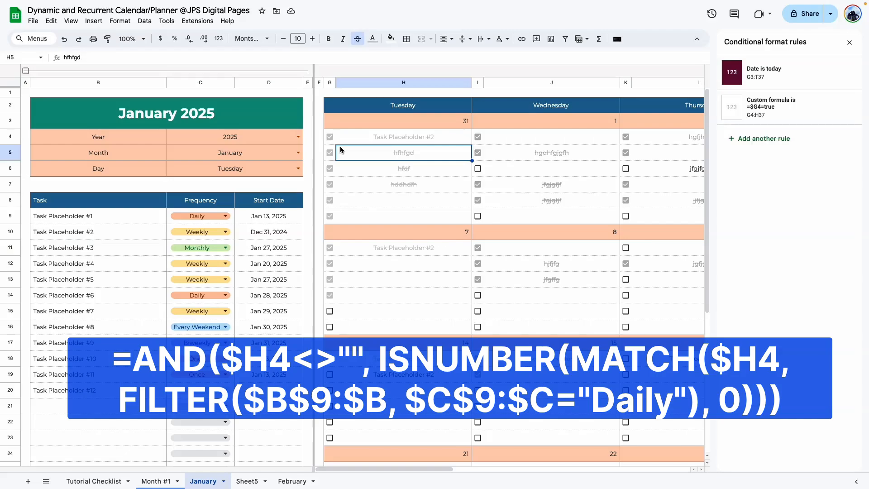
click(764, 138)
click(845, 108)
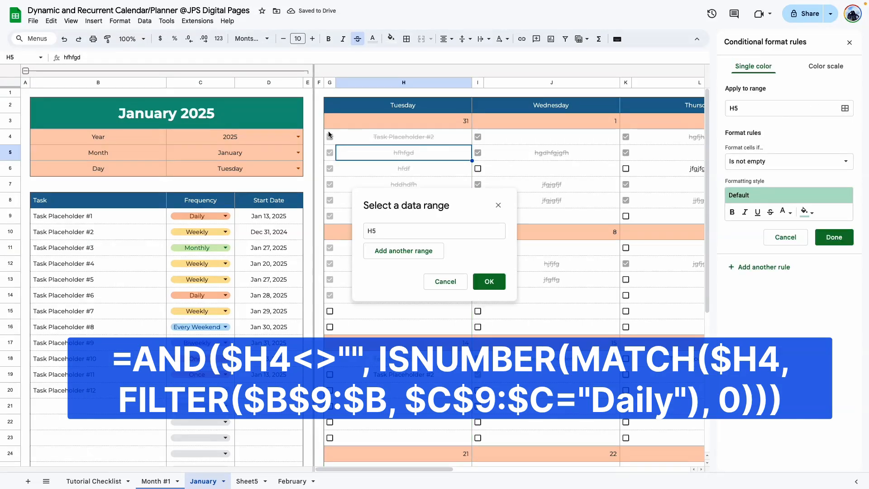
drag(327, 133, 403, 436)
click(490, 281)
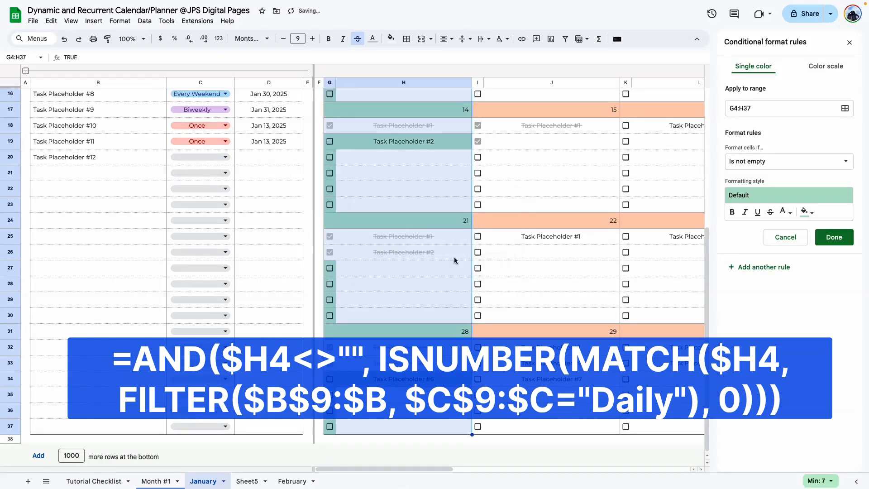
Step: Set the rule's condition to the custom formula =AND($H4<>"", ISNUMBER(MATCH($H4, FILTER($B$9:$B, $C$9:$C="Daily"), 0)))
click(764, 160)
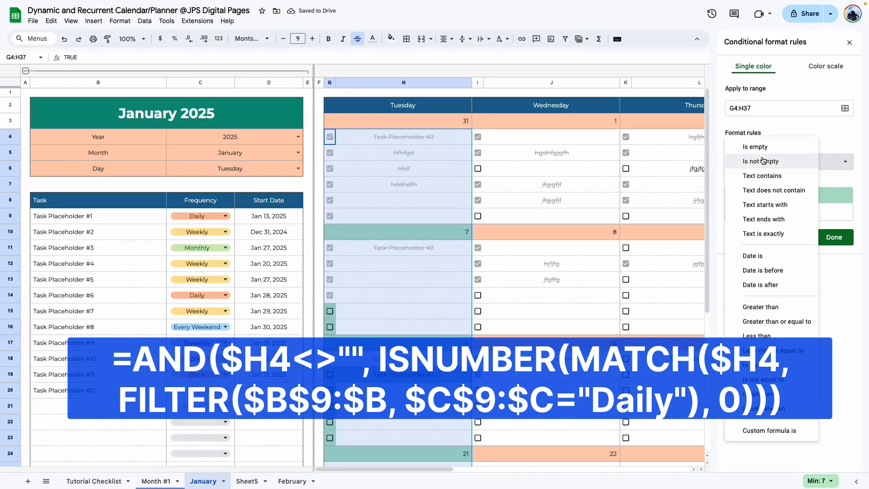
click(766, 430)
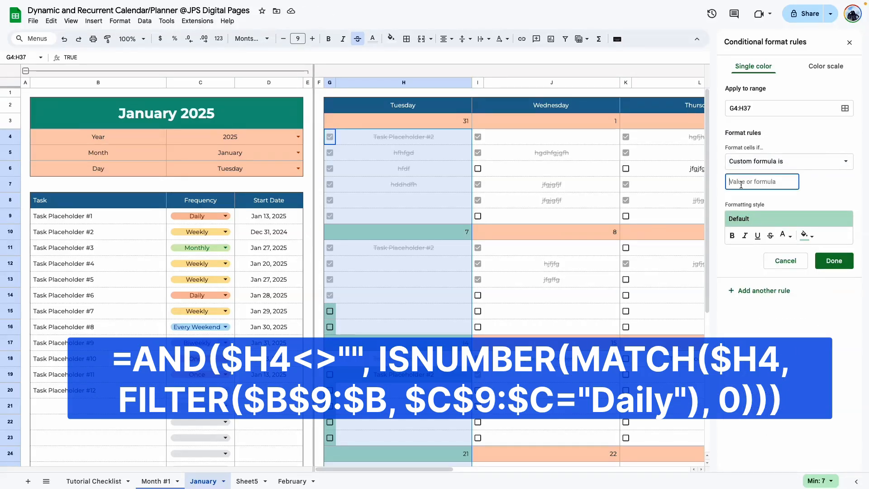
text(=AND($H4<>"", ISNUMBER(MATCH($H4, FILTER($B$9:$B, $C$9:$C="Daily"), 0))))
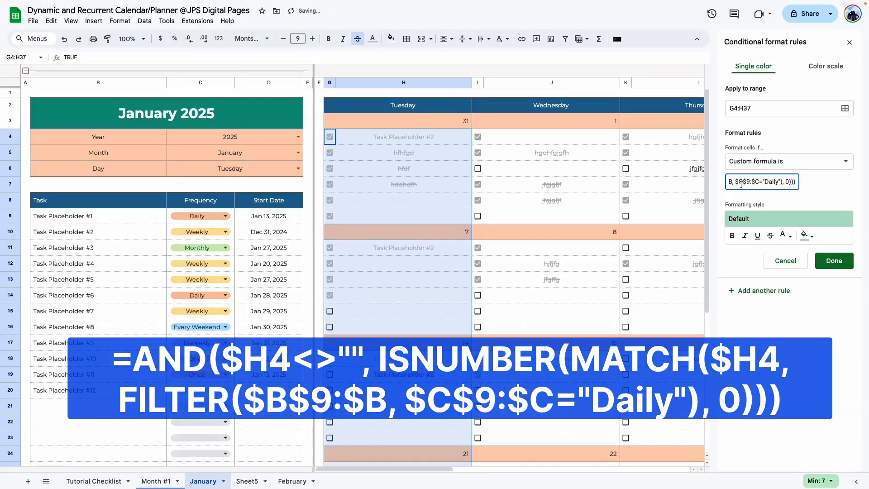
key(Left)
key(Left)
key(Left)
key(Left)
key(Left)
key(Left)
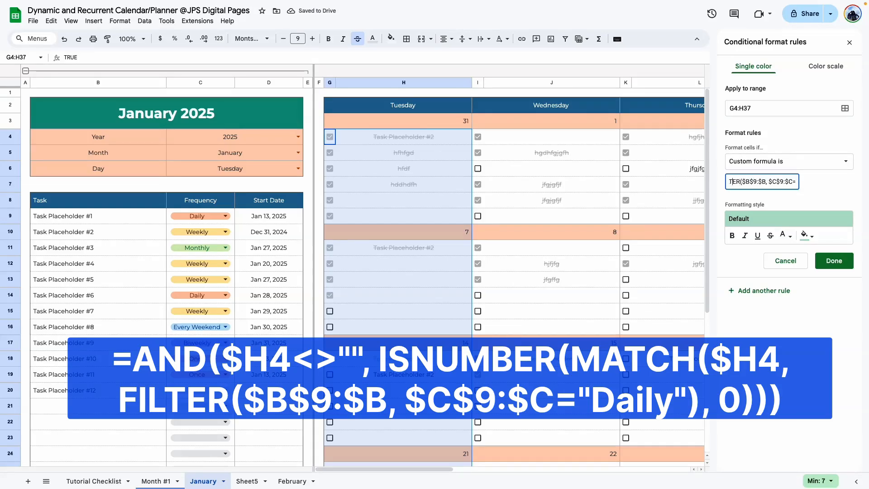
key(Home)
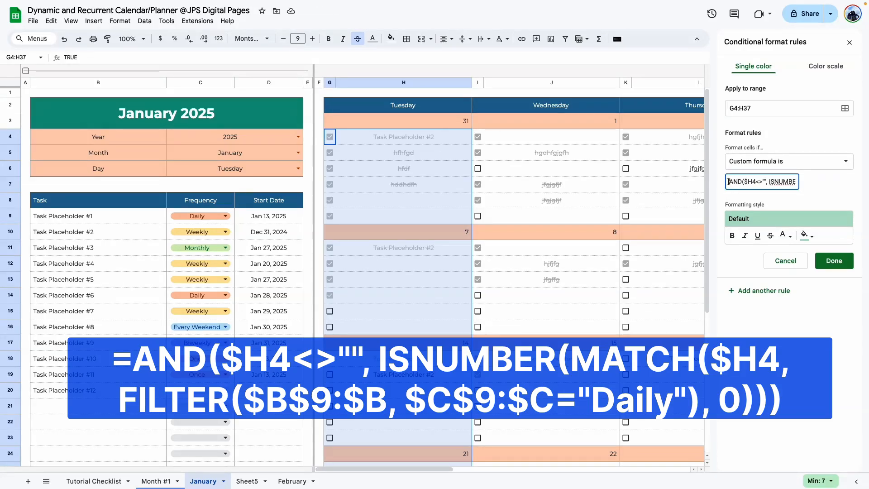
text(=)
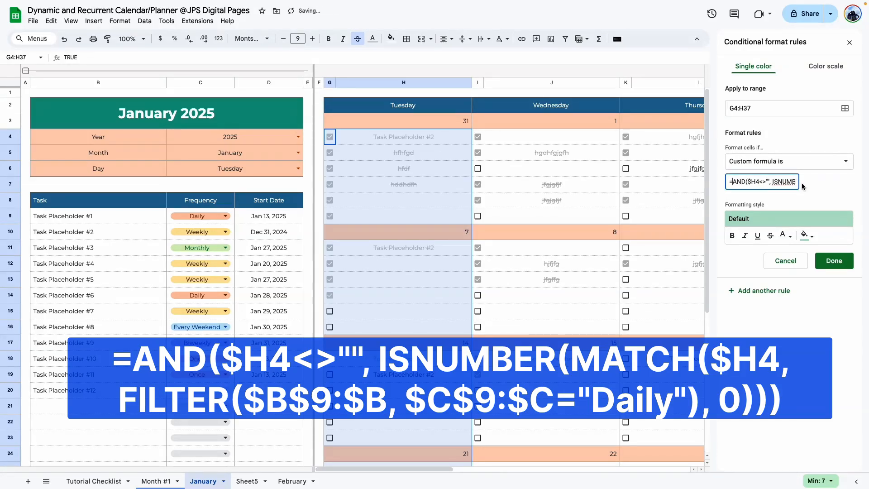
Step: Select Tuesday task cell H4 and read through the rule's custom formula from start to end, checking its references
click(389, 137)
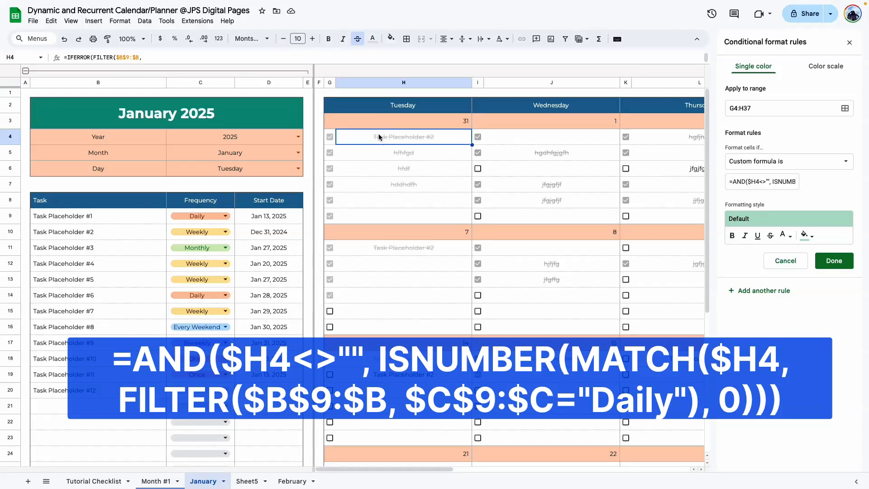
click(752, 183)
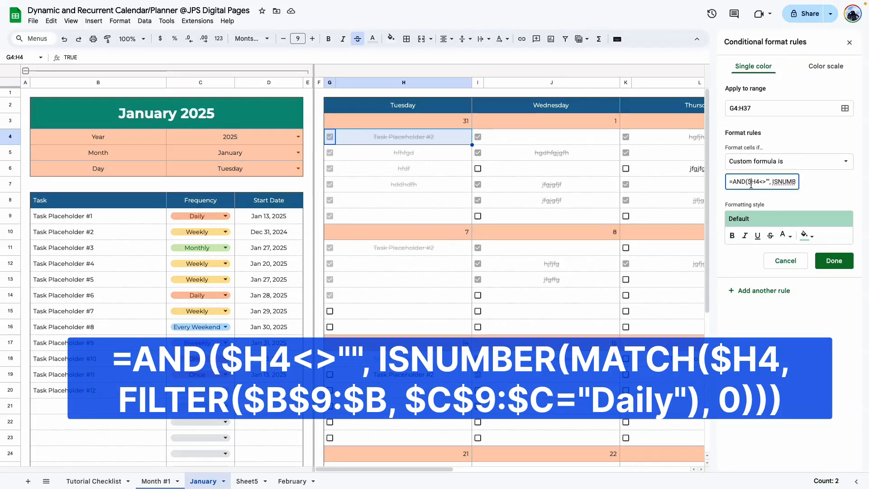
key(Right)
key(Right)
key(Right)
key(Right)
key(Right)
key(Right)
key(Right)
key(Right)
key(Right)
key(Right)
key(Right)
key(Right)
key(Right)
key(Right)
key(Right)
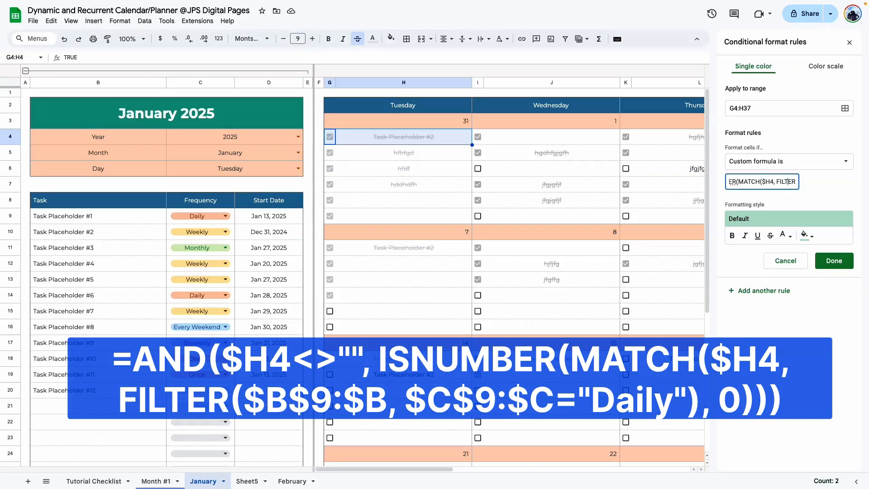
text(, $C$9:$C="Dail)
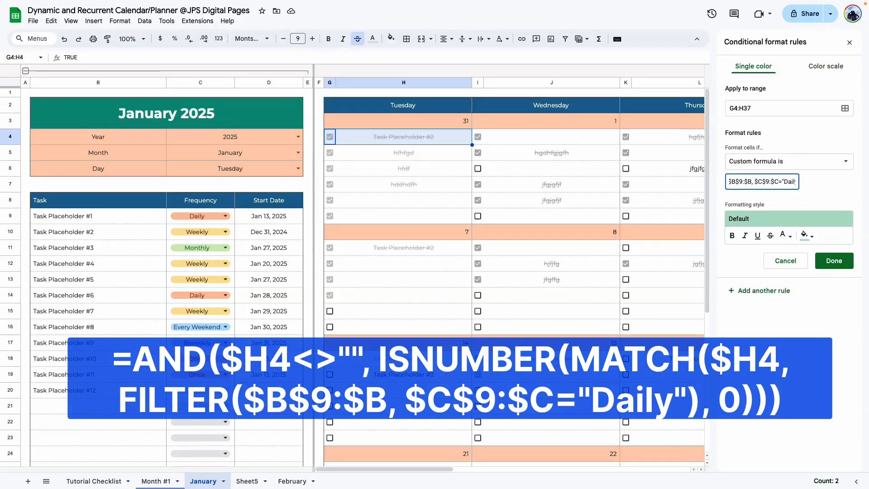
text(y"), 0))))
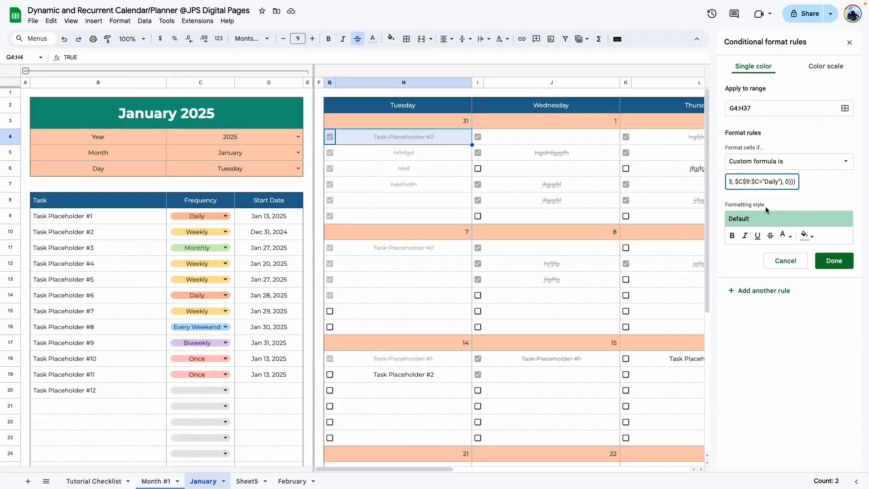
Step: Give the Daily rule a light orange fill color matching the Daily chip and save the rule
click(810, 235)
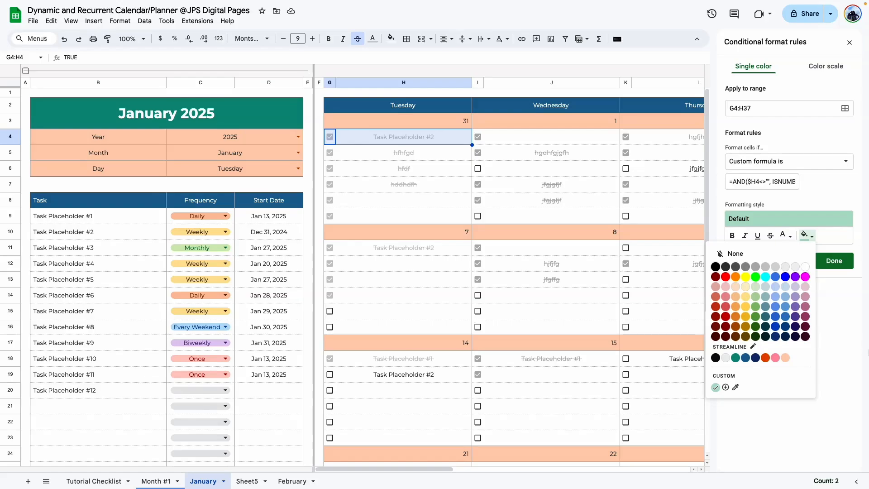
click(785, 235)
click(810, 236)
click(810, 236)
click(810, 237)
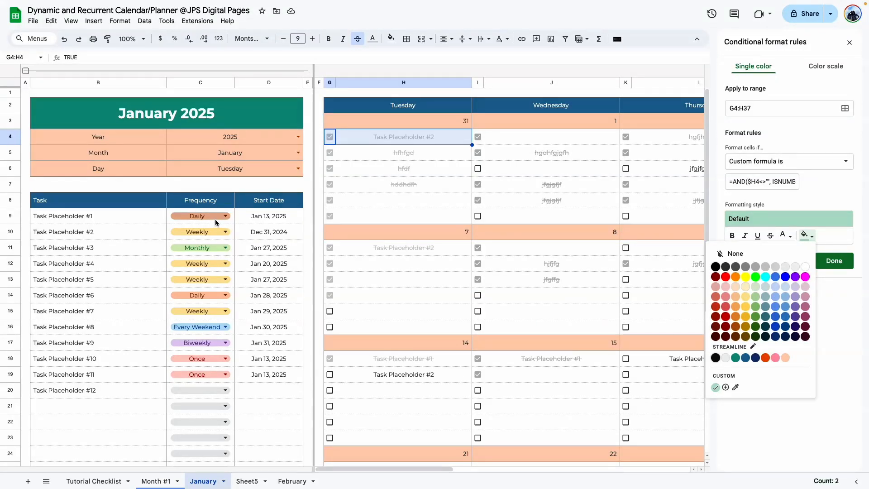
click(736, 288)
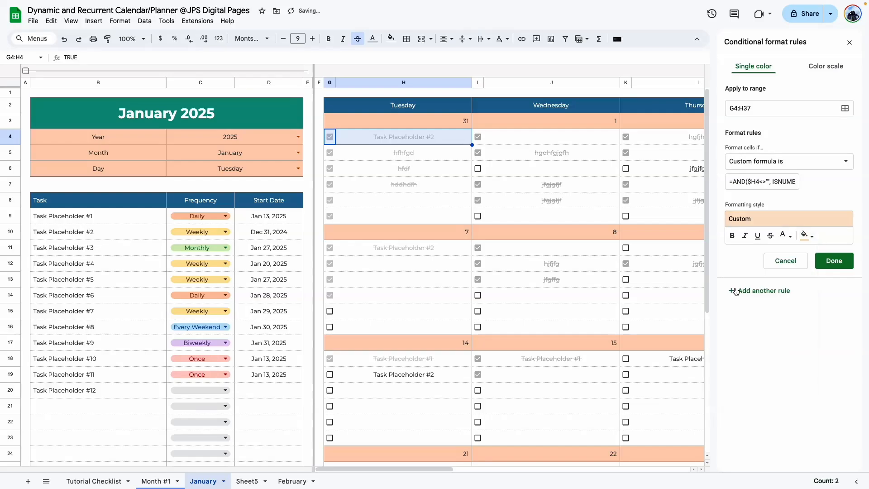
click(831, 265)
click(409, 266)
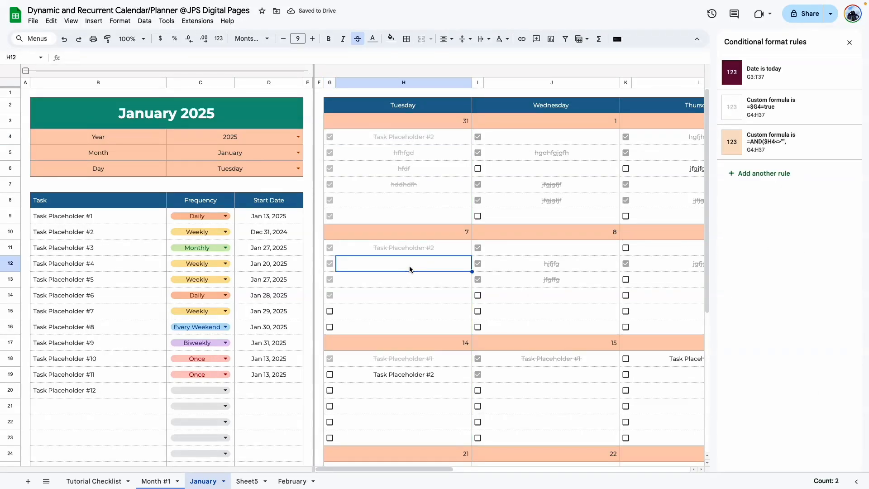
Step: Uncheck the first-week Tuesday checkboxes G4:G9 and change the calendar's month to April
click(330, 137)
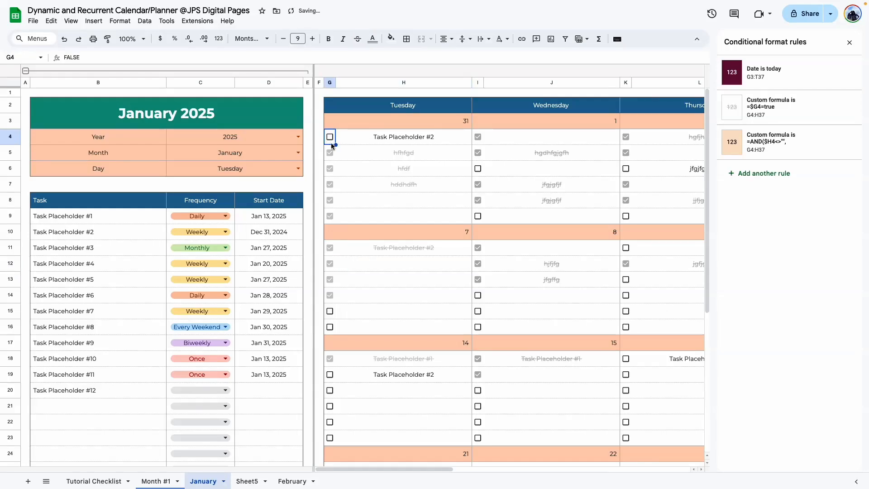
click(330, 152)
click(330, 169)
click(330, 184)
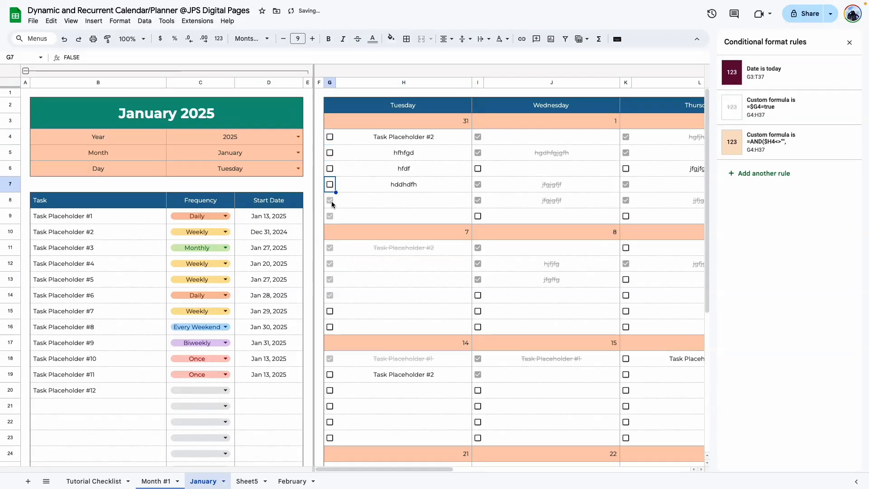
click(330, 200)
click(330, 216)
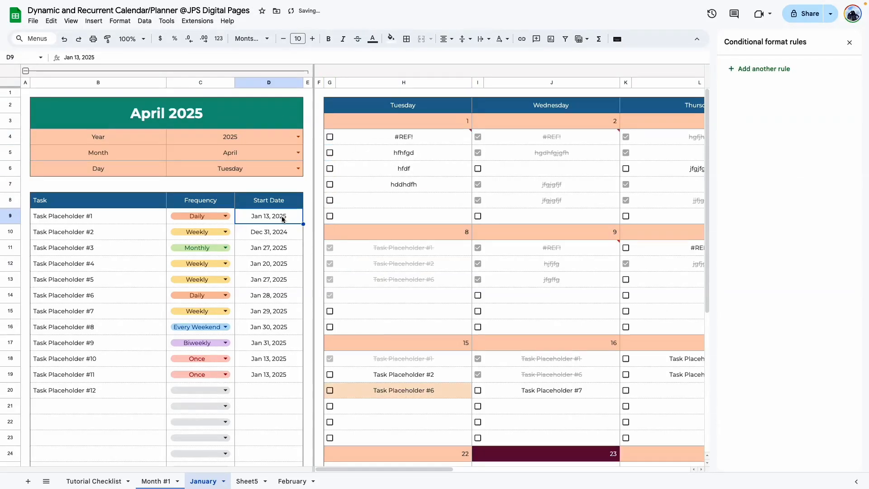
Step: Set Task Placeholder #1's start date in D9 to Apr 1, 2025 and fill consecutive dates down to D19
double_click(269, 216)
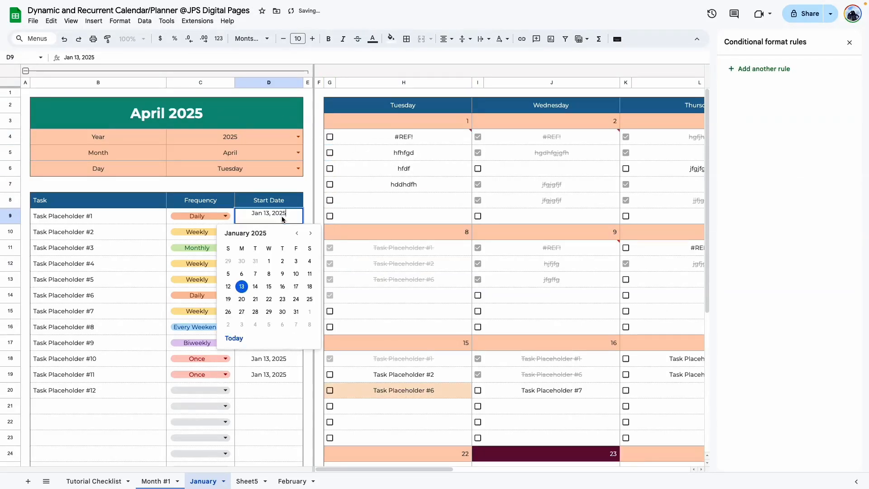
click(311, 233)
click(310, 234)
click(310, 233)
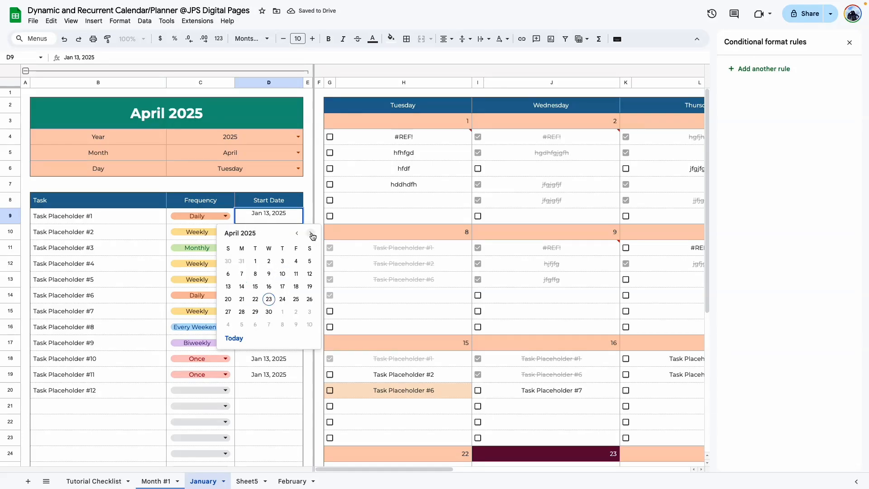
click(251, 262)
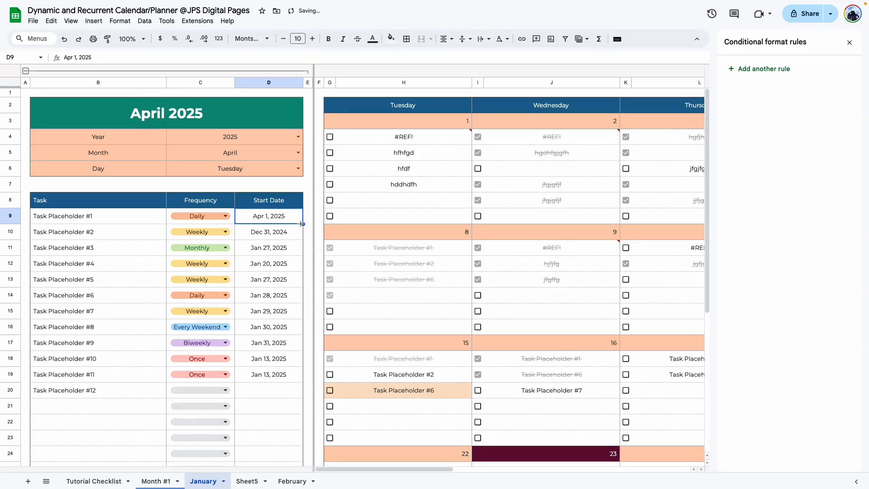
Step: Clear the sample text in the first-week Tuesday cells H5:H7
click(409, 200)
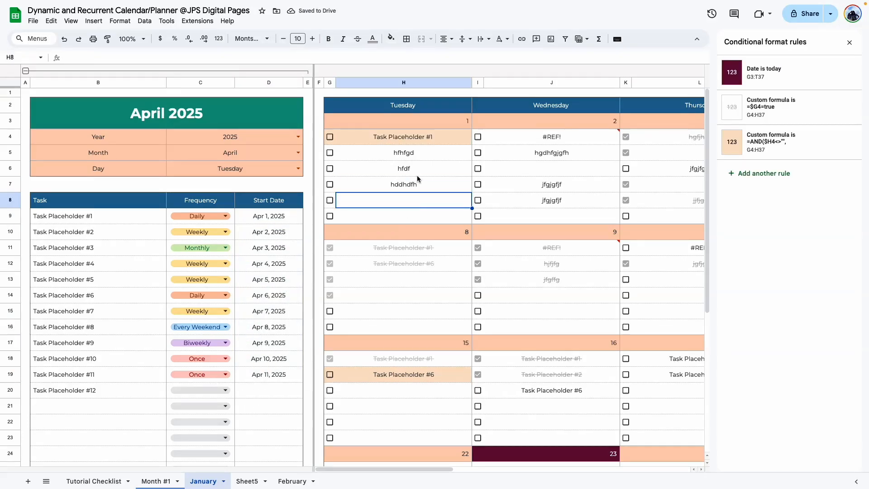
drag(423, 158, 416, 186)
key(Delete)
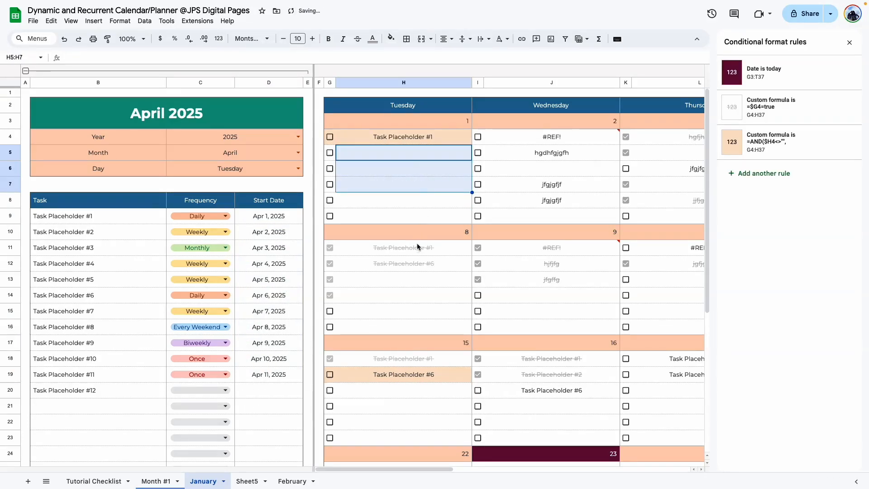
Step: Clear the sample text in the first-week Wednesday cells J5:J8
drag(568, 153, 564, 202)
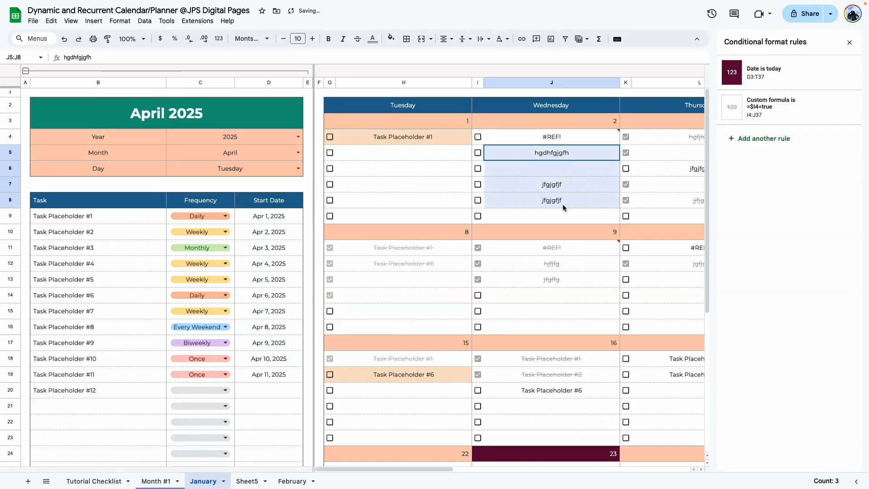
click(538, 247)
click(559, 138)
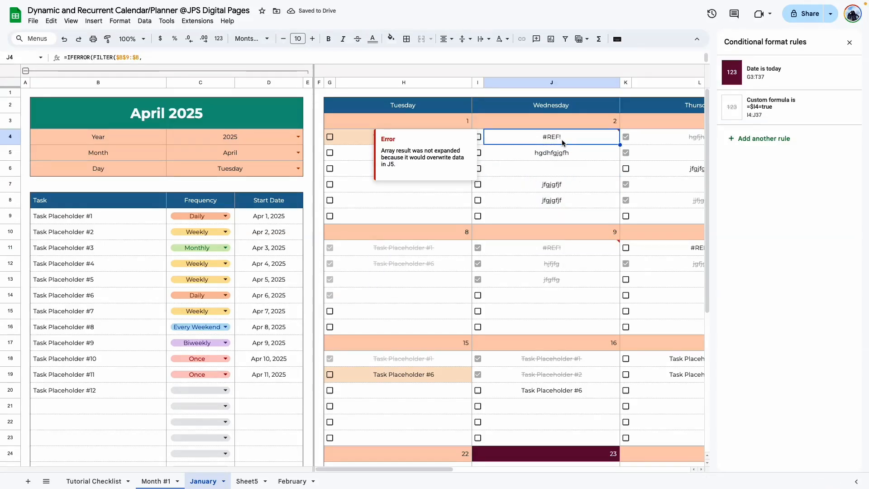
click(560, 156)
click(566, 184)
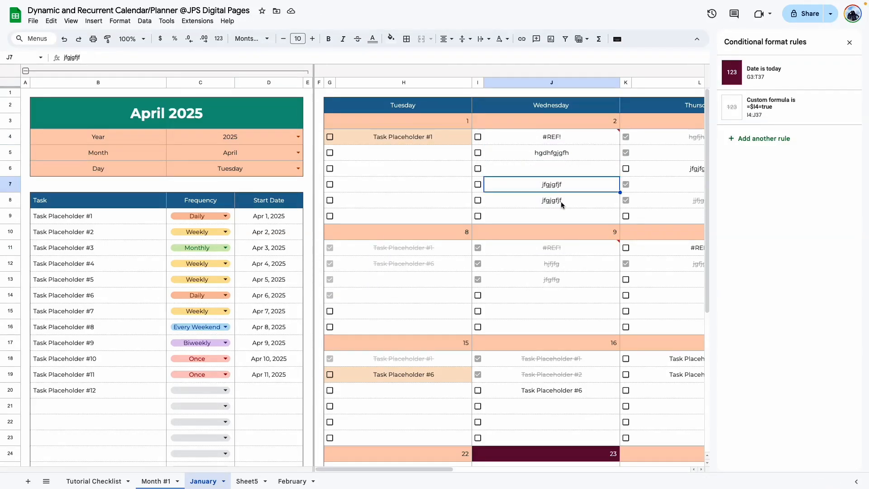
click(563, 202)
drag(569, 152, 566, 201)
key(Delete)
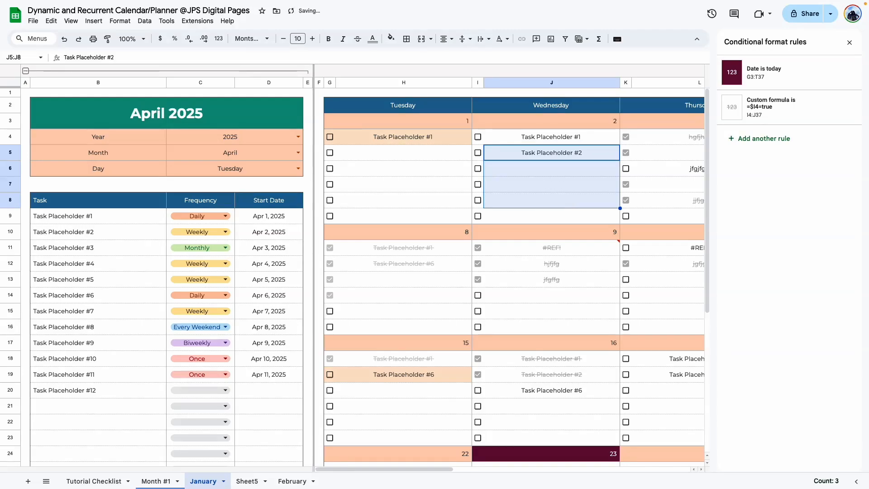
Step: Clear the sample text in the second-week Wednesday cells J12:J13 and the Thursday cells L6, L8 and L12
drag(571, 271, 570, 277)
scroll(402, 180, right, 5)
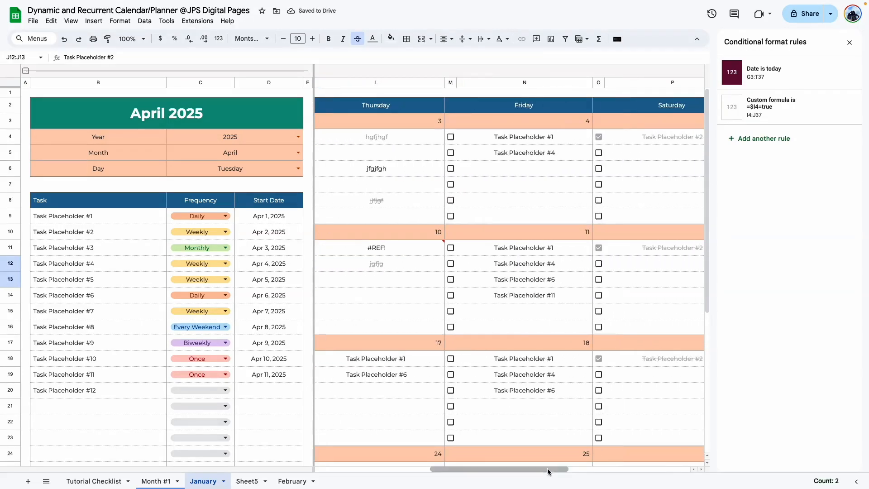
click(402, 144)
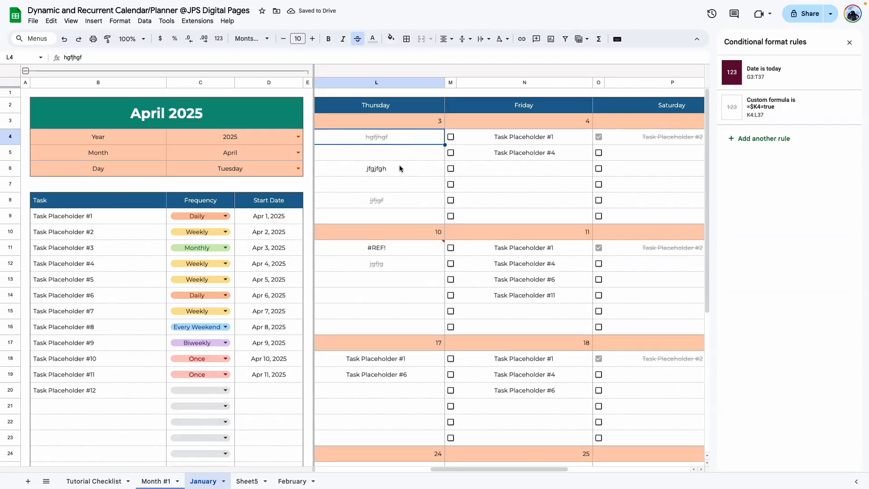
click(400, 168)
key(Delete)
click(392, 200)
key(Delete)
click(399, 263)
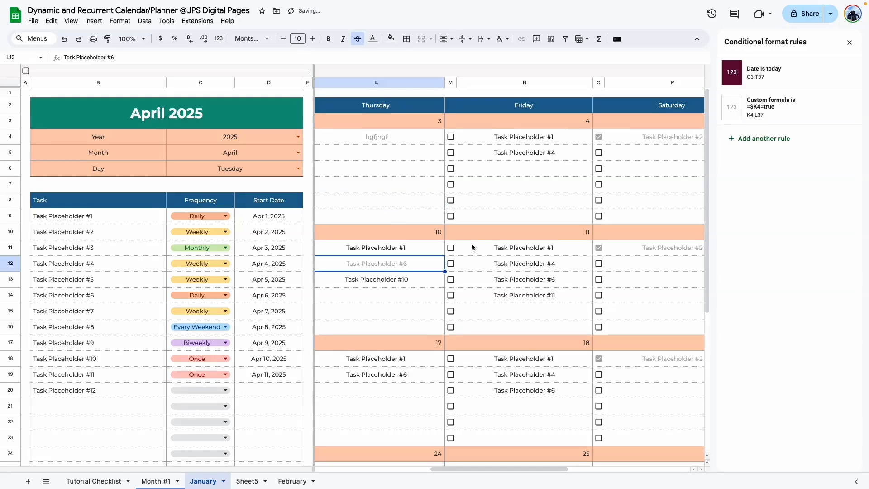
click(553, 184)
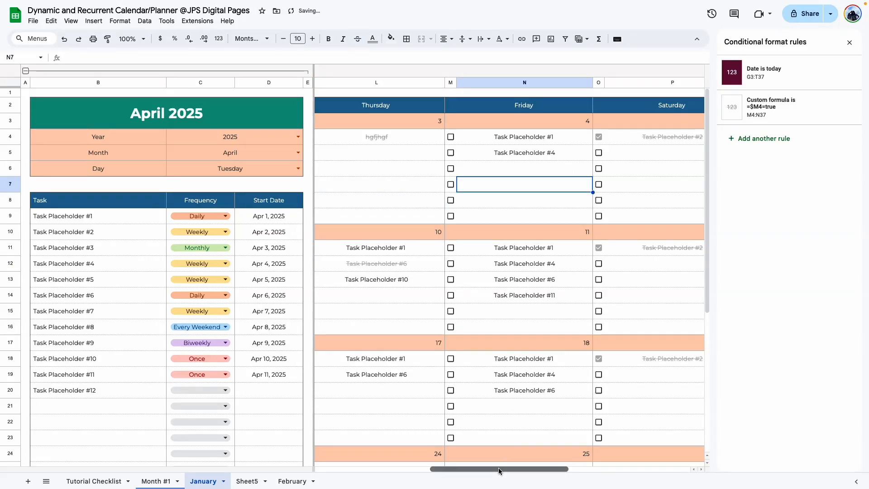
drag(498, 469, 420, 470)
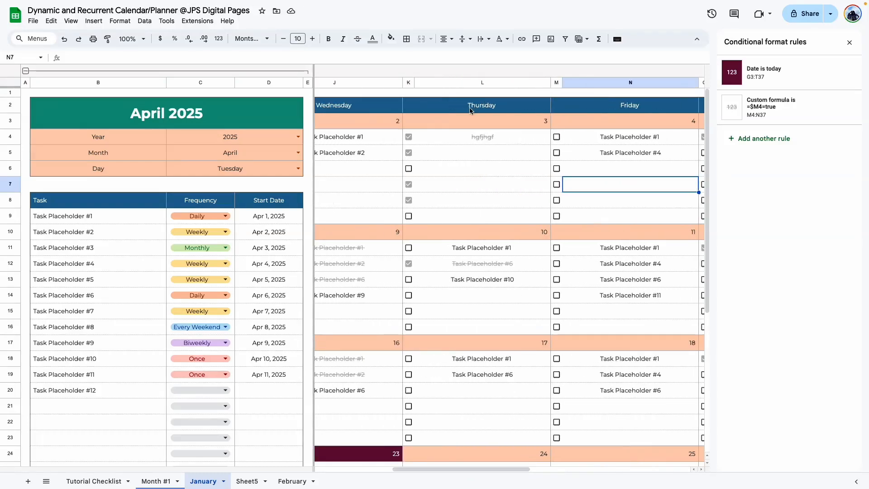
Step: Replace the sample text in the first-week Thursday cell L4 with a copy of J4's task formula
click(379, 139)
click(429, 138)
text(Task Placeholder #1)
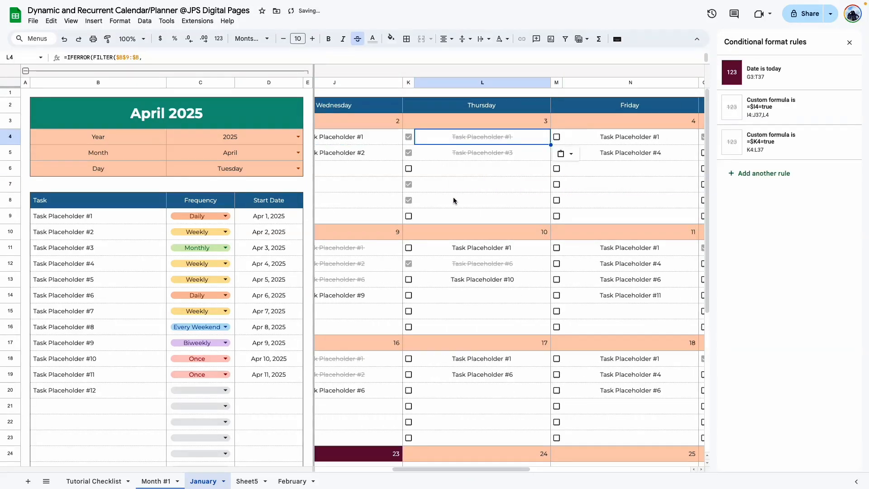
click(453, 198)
click(485, 137)
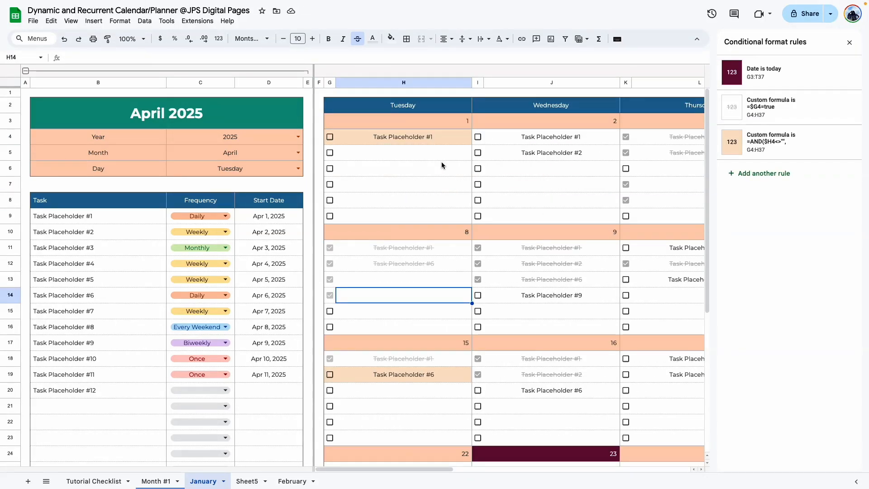
Step: Test the Daily rule on the first-week Tuesday cell H4 by switching Task Placeholder #1's frequency to Once
click(437, 164)
click(389, 204)
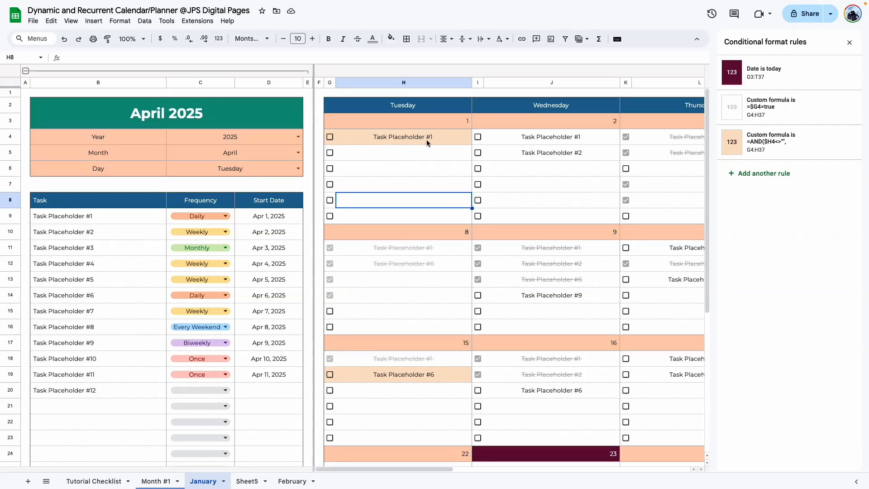
click(113, 221)
click(217, 223)
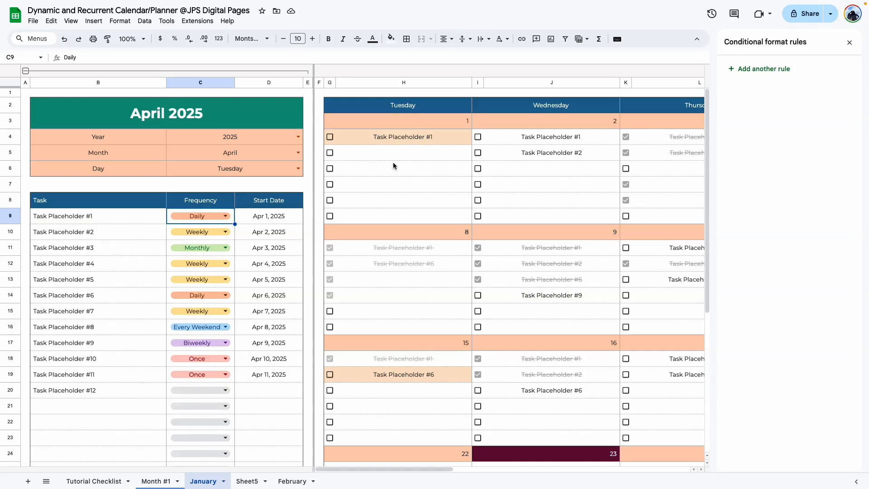
click(401, 147)
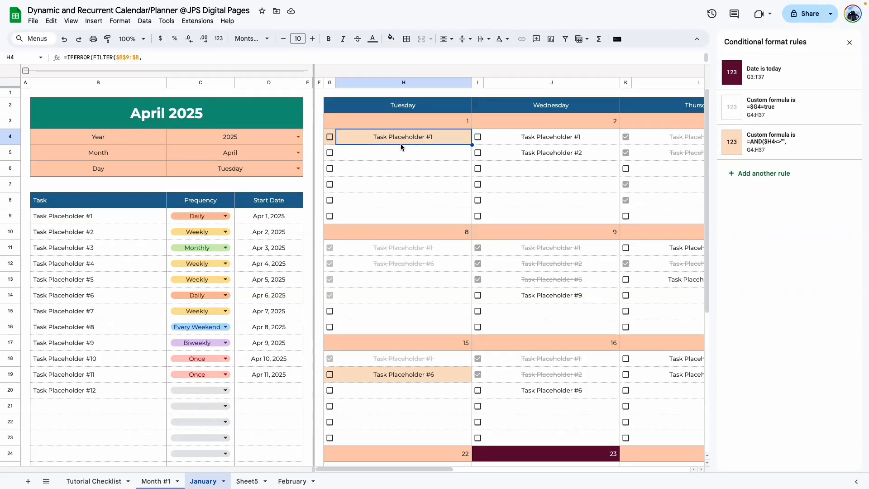
click(228, 220)
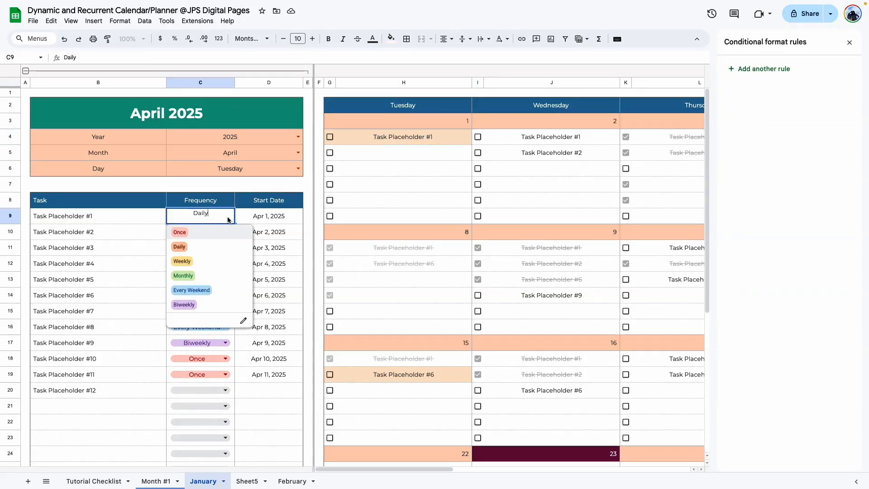
click(184, 233)
click(409, 141)
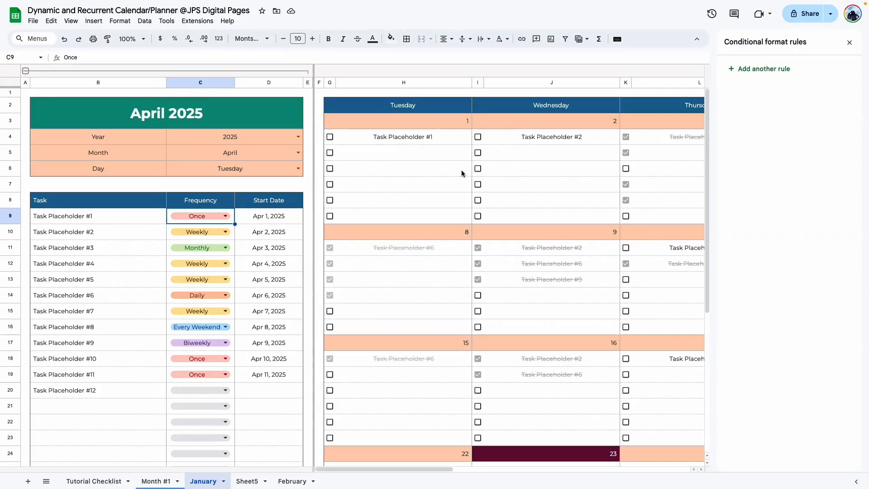
click(462, 173)
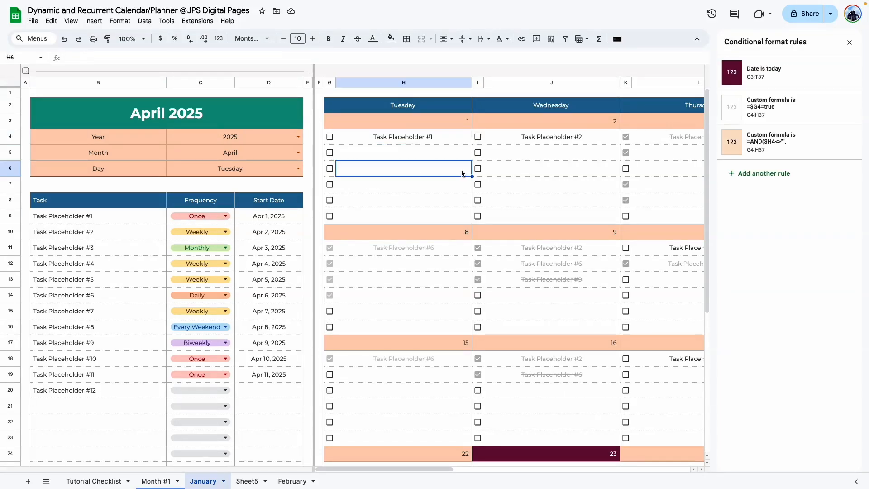
click(378, 142)
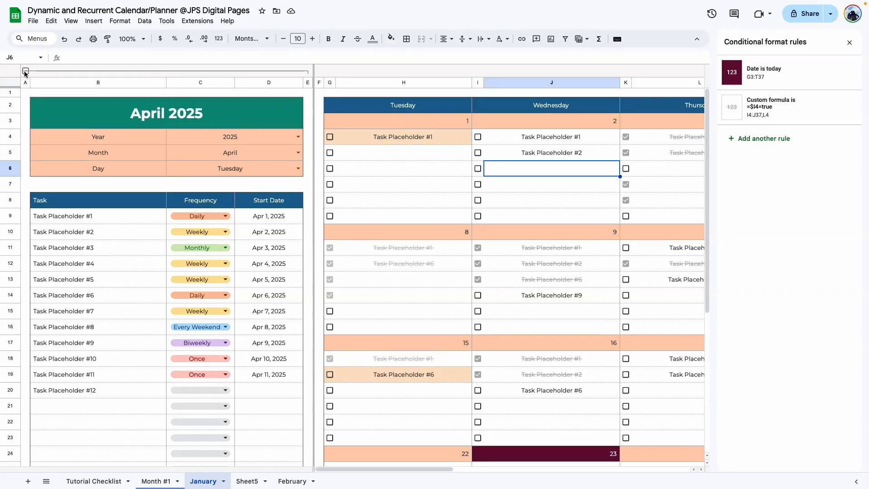
Step: Collapse the task list columns and add a copy of the Daily rule applied to the Wednesday range I4:J37
click(25, 71)
click(140, 138)
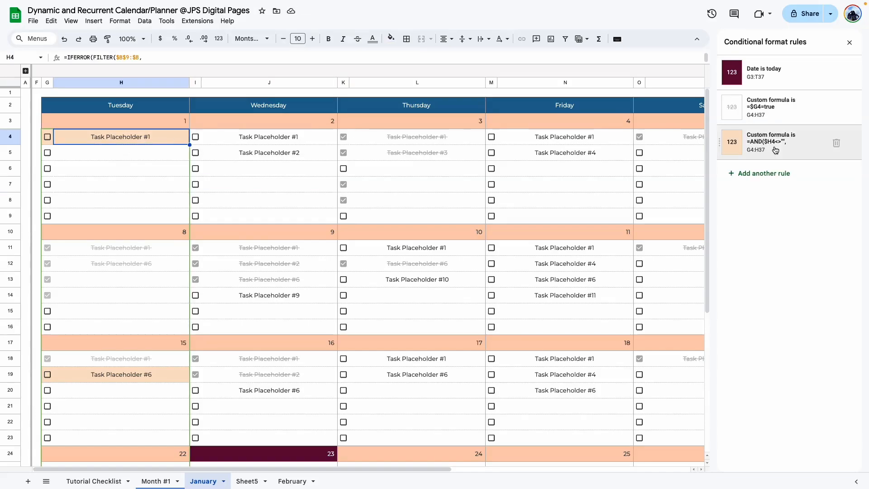
click(775, 149)
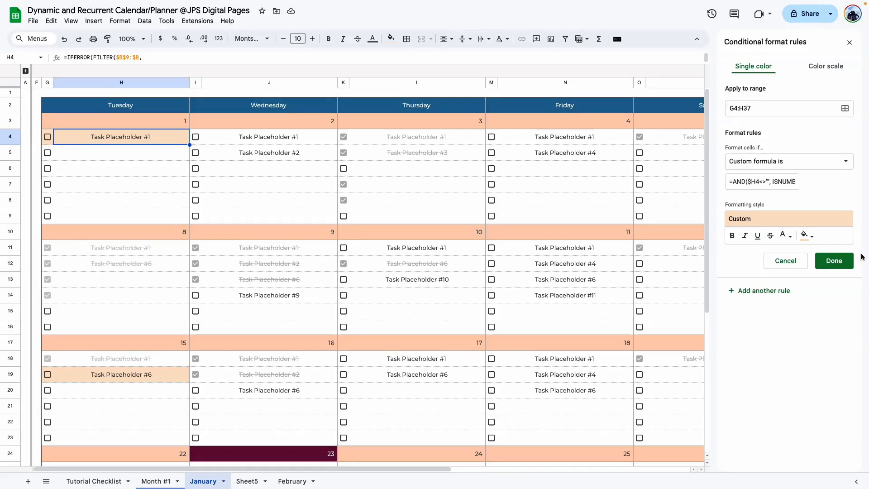
click(844, 109)
drag(192, 135, 297, 432)
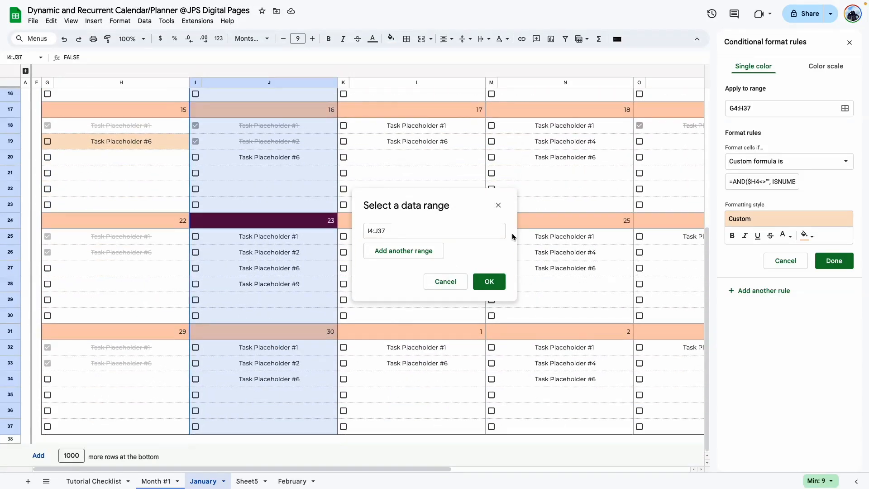
click(489, 281)
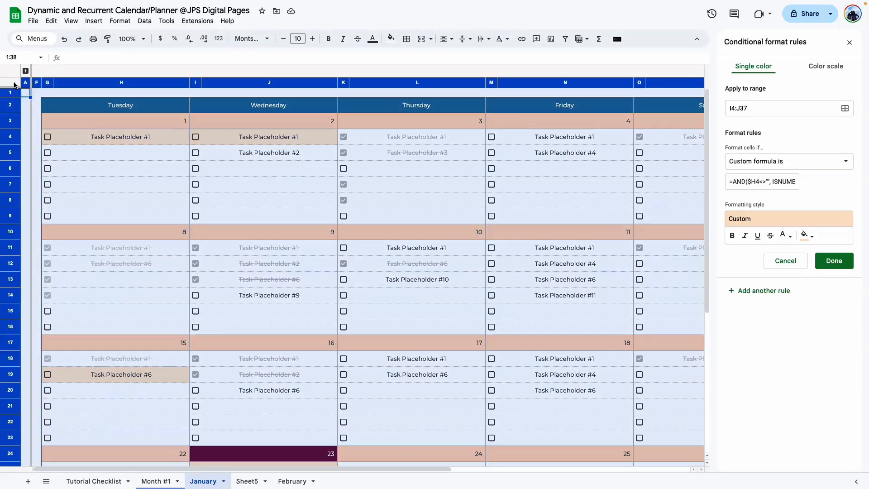
Step: Select the entire sheet and toggle all calendar checkboxes until every one is unchecked
click(17, 85)
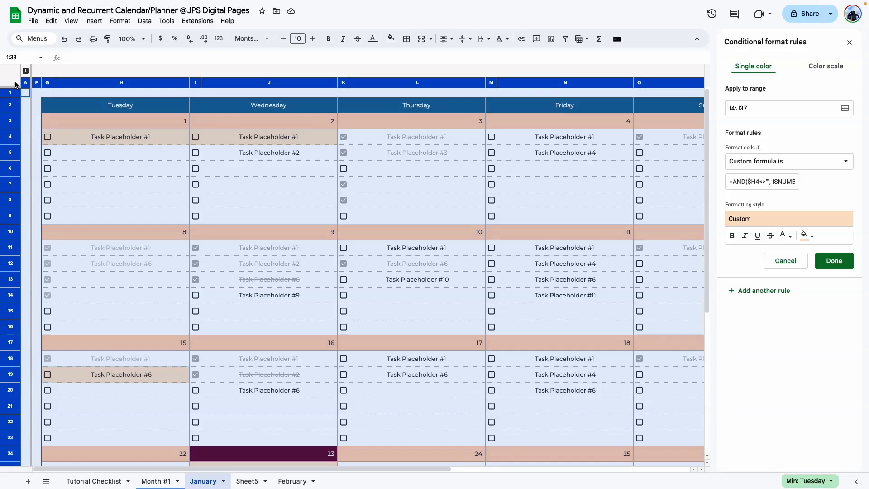
key(space)
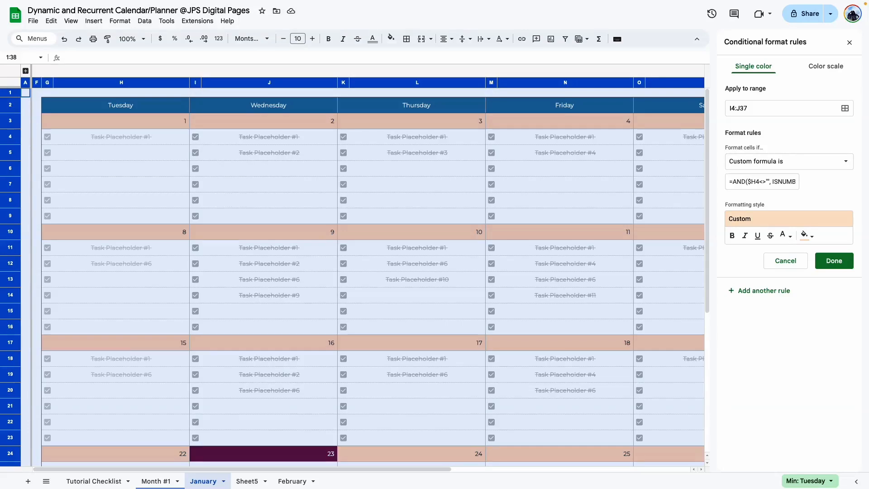
key(space)
click(364, 172)
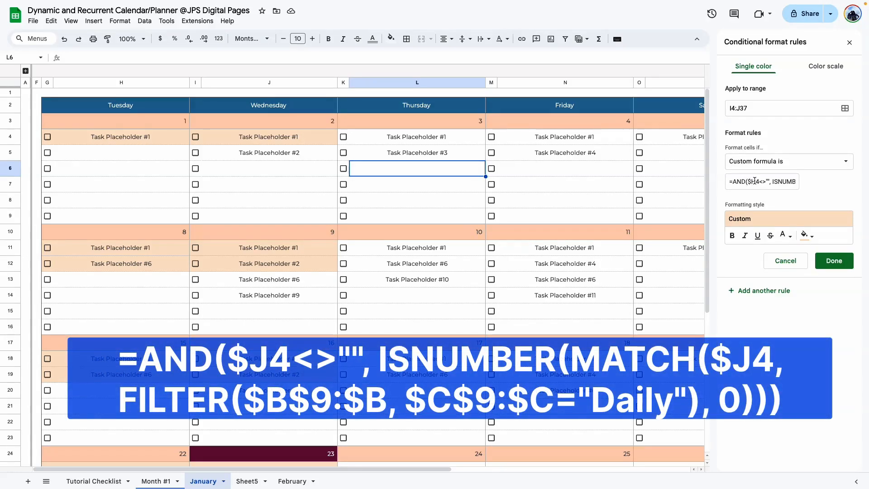
Step: Change the first cell reference in the Wednesday Daily rule's custom formula to $J4
click(297, 139)
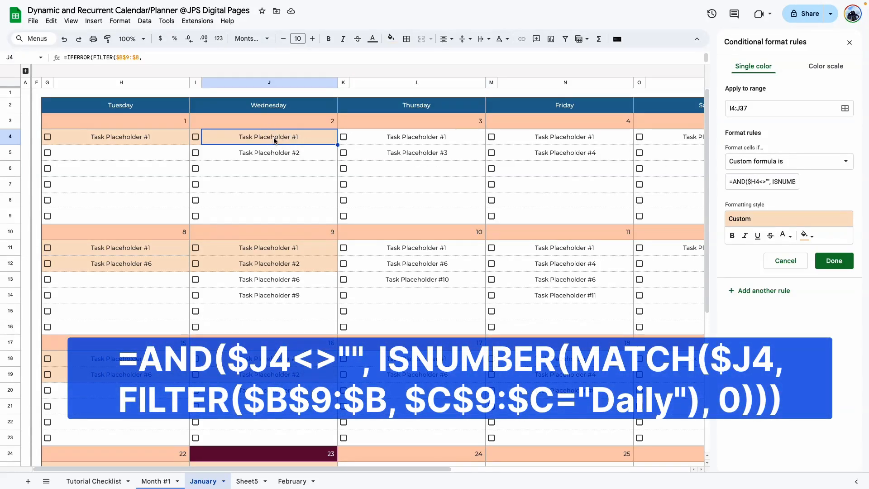
click(95, 138)
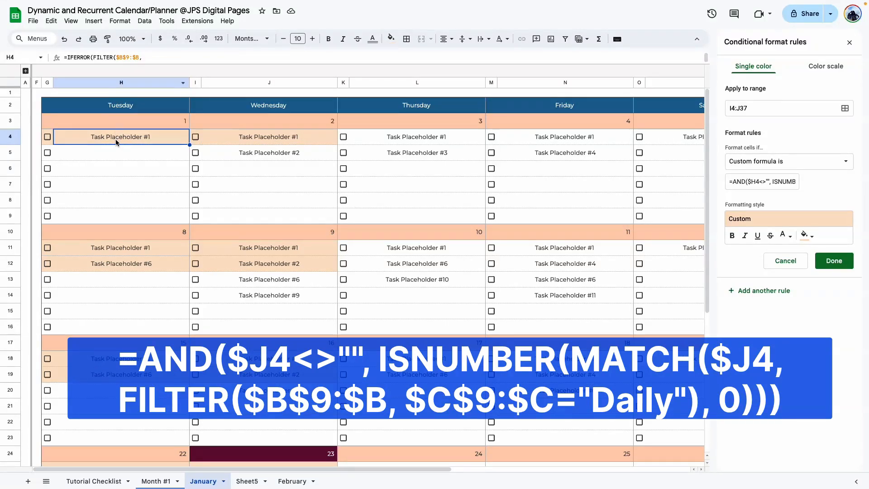
click(244, 140)
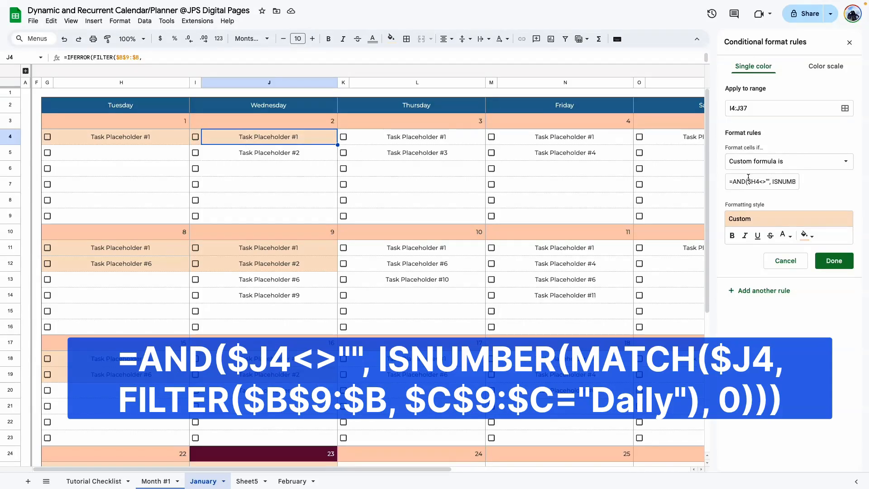
click(756, 181)
key(BackSpace)
text(j)
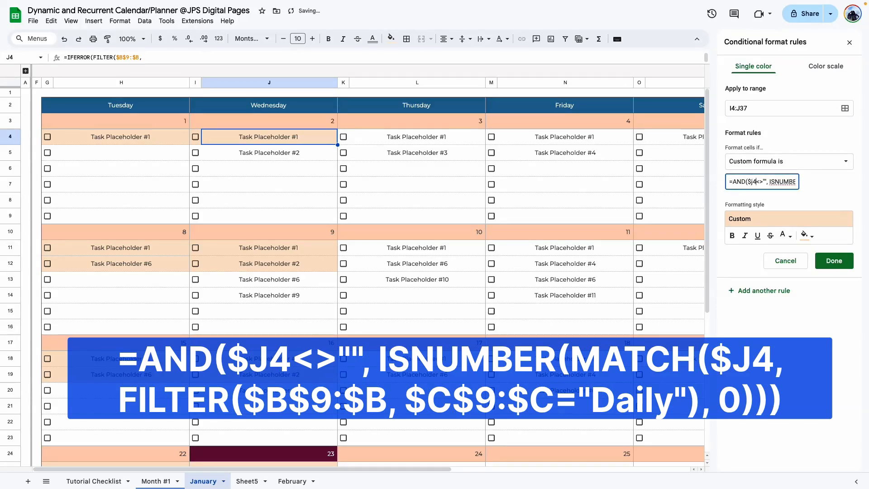
Step: Change the MATCH lookup reference in the Wednesday Daily rule's custom formula to $J4 as well
key(Right)
key(Right)
key(Right)
key(Right)
key(Right)
key(Right)
key(Right)
key(Right)
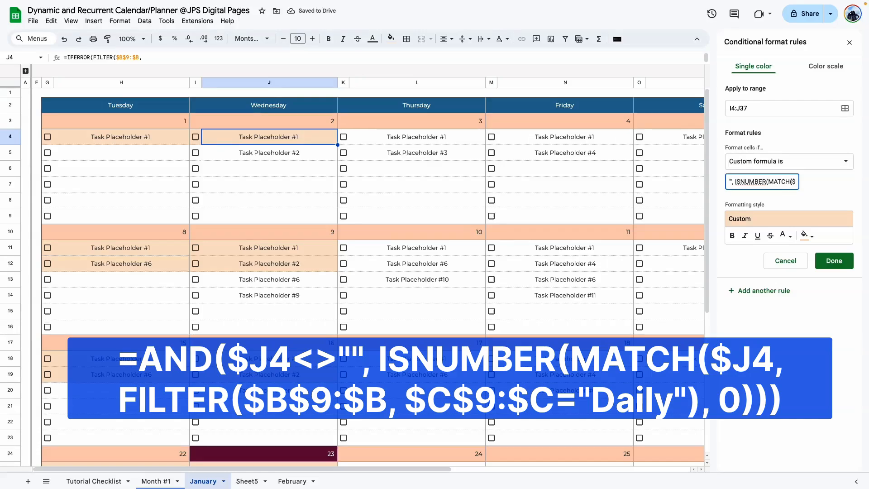
key(Right)
key(Right)
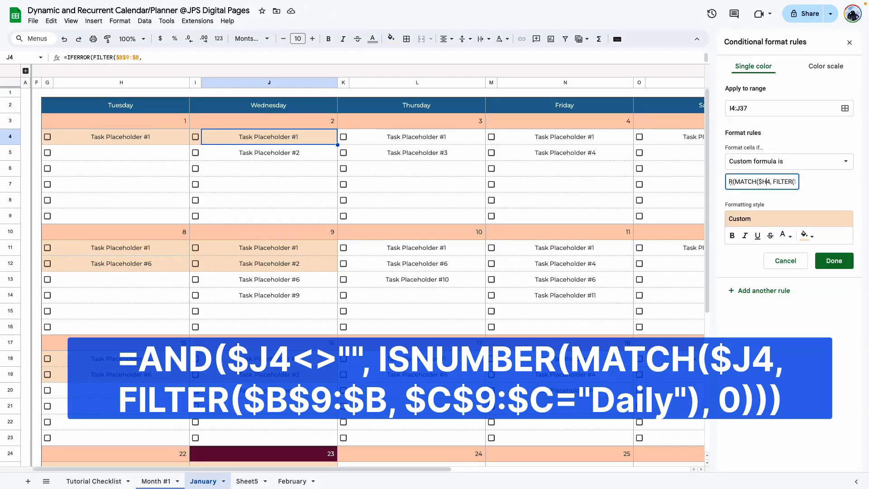
key(BackSpace)
text(j)
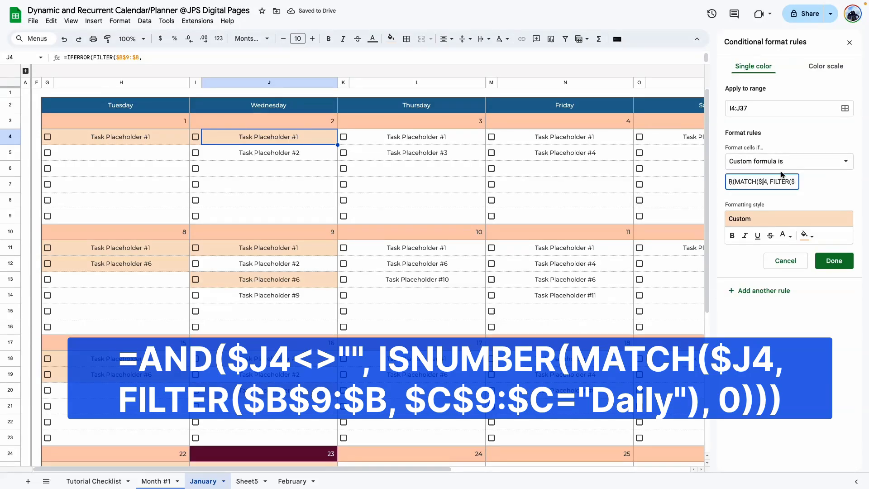
click(812, 190)
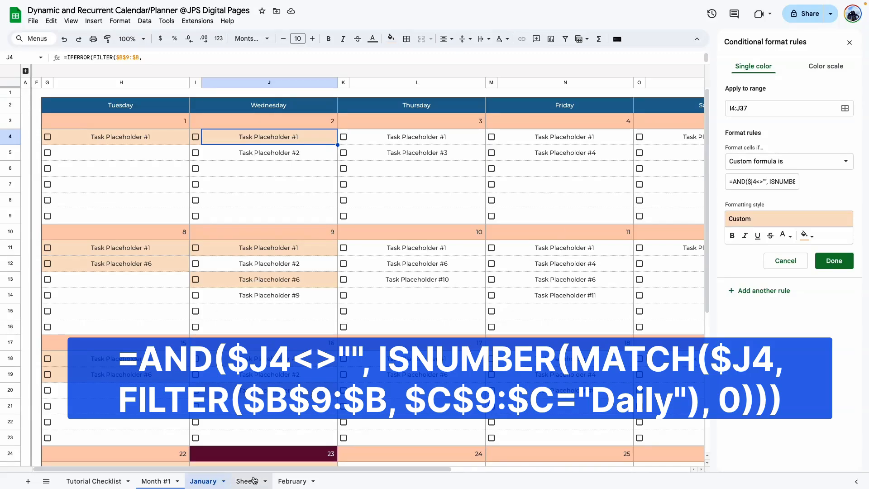
Step: Review the reference Daily-match formula stored in Sheet5 and return to the January sheet
click(248, 481)
click(193, 156)
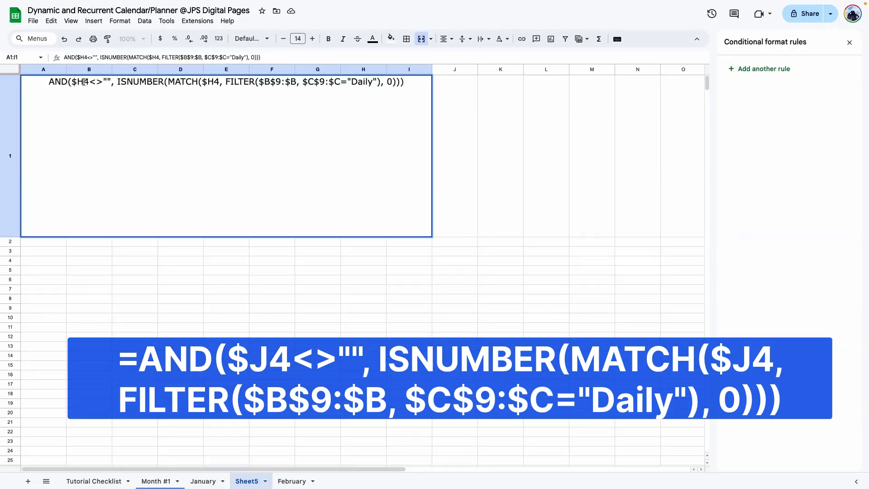
click(77, 82)
click(201, 480)
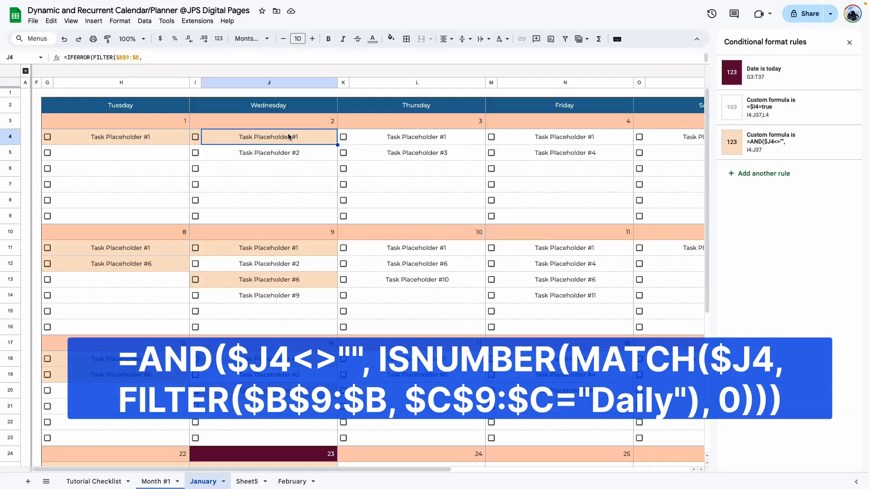
Step: Reopen the Wednesday column's Daily highlighting rule for I4:J37, check its custom formula and save the rule
click(767, 153)
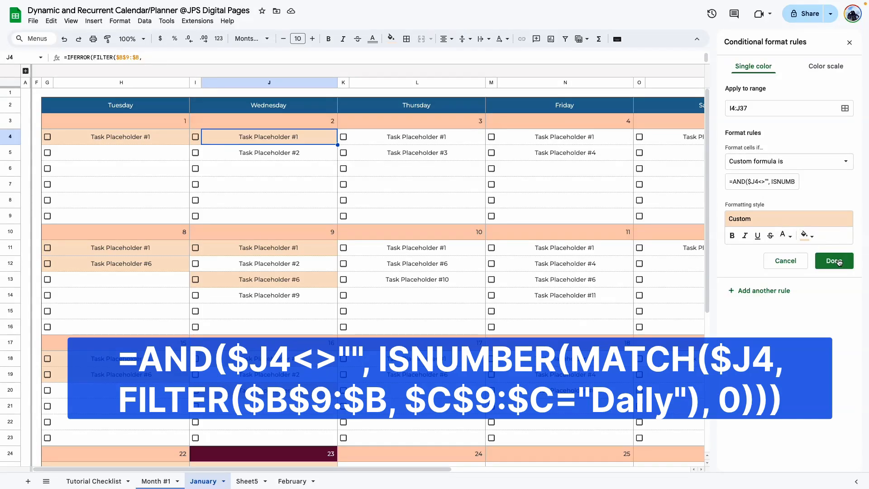
click(835, 261)
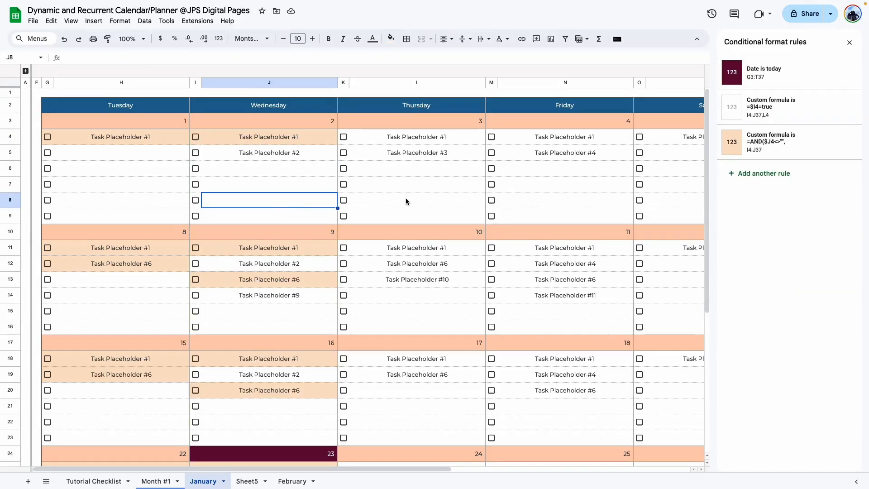
click(406, 200)
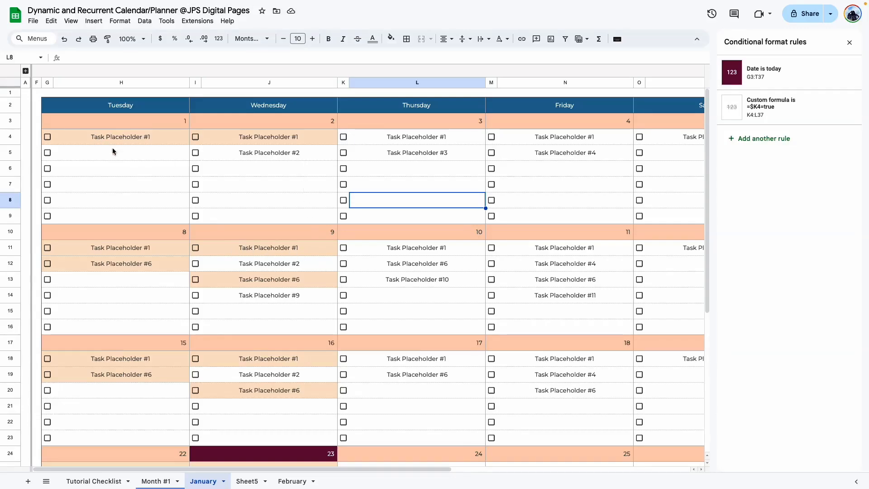
Step: Expand the collapsed task list columns and inspect the Daily highlighting on the Tuesday and Wednesday entries
click(26, 71)
click(417, 201)
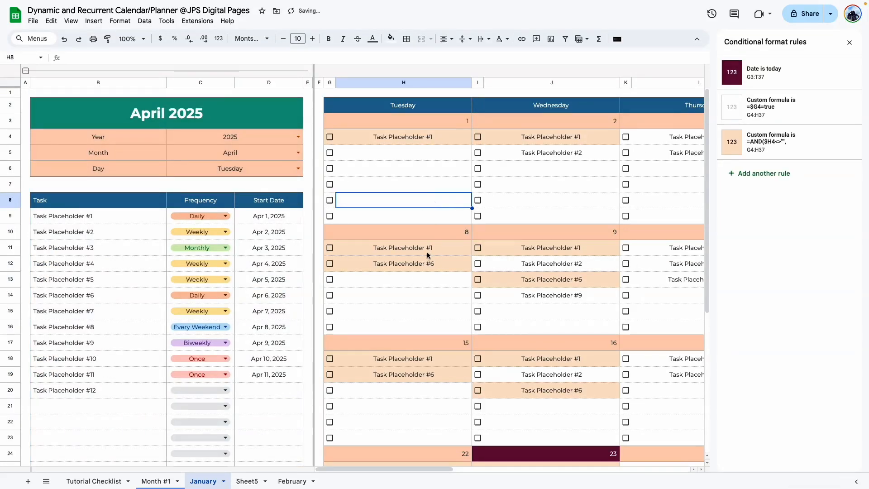
click(567, 188)
click(425, 138)
click(549, 140)
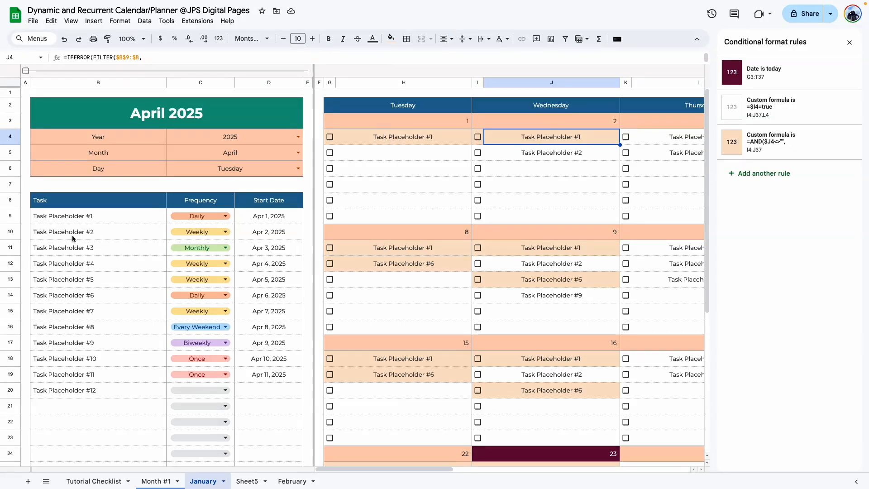
Step: Set Task Placeholder #2's start date to Apr 1, 2025 and its frequency to Daily
click(87, 236)
click(226, 232)
click(226, 232)
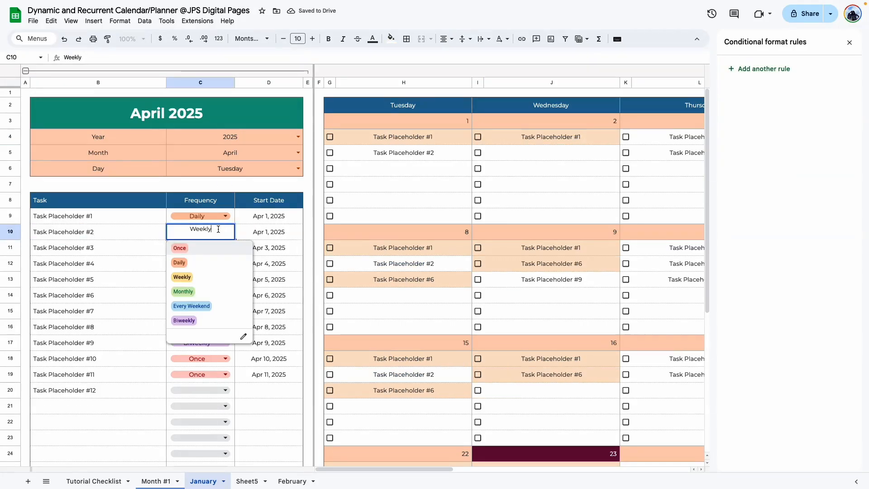
click(186, 260)
Step: Check the highlighting of Task Placeholder #2 in the Tuesday and Wednesday columns
click(438, 206)
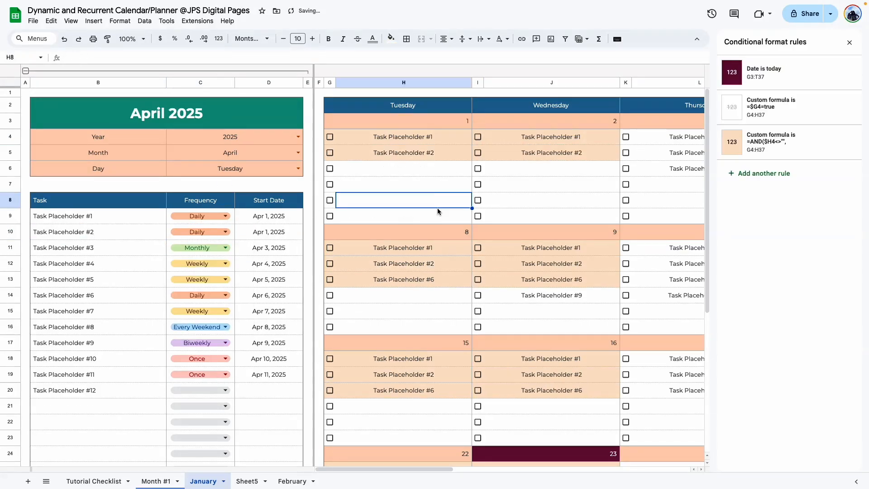
click(395, 154)
click(508, 155)
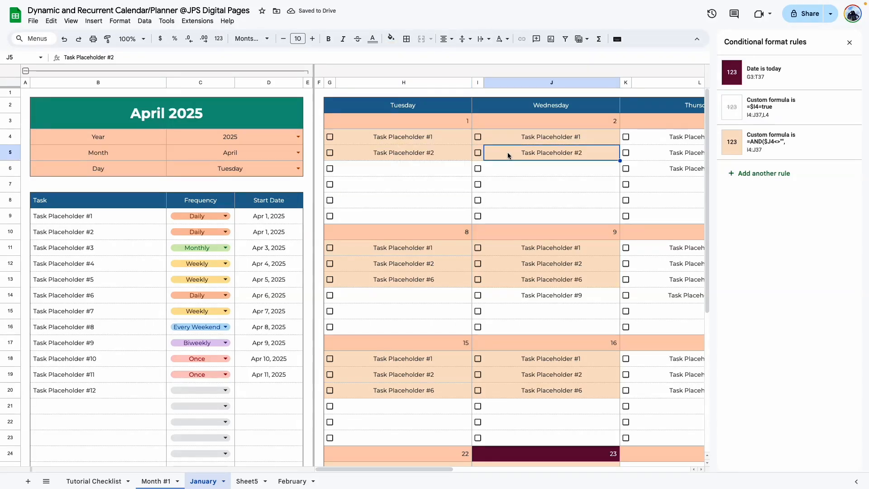
click(379, 183)
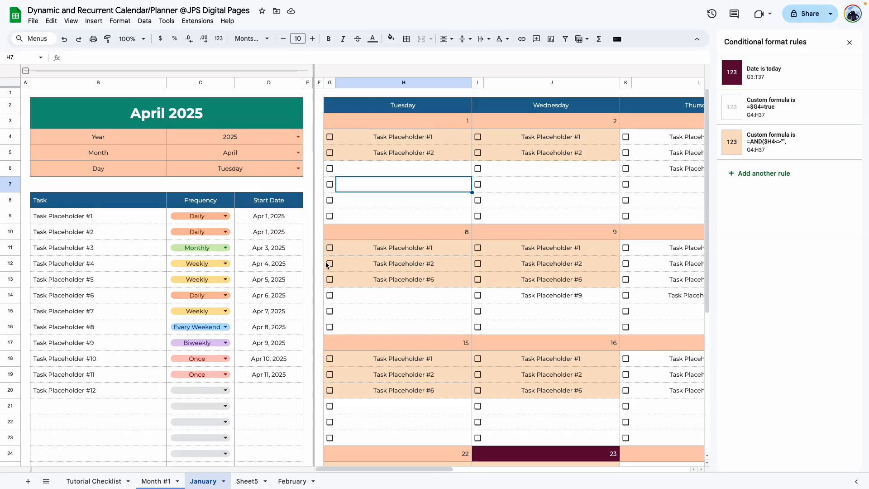
Step: Set Task Placeholder #2's frequency to Weekly in the task list
click(199, 232)
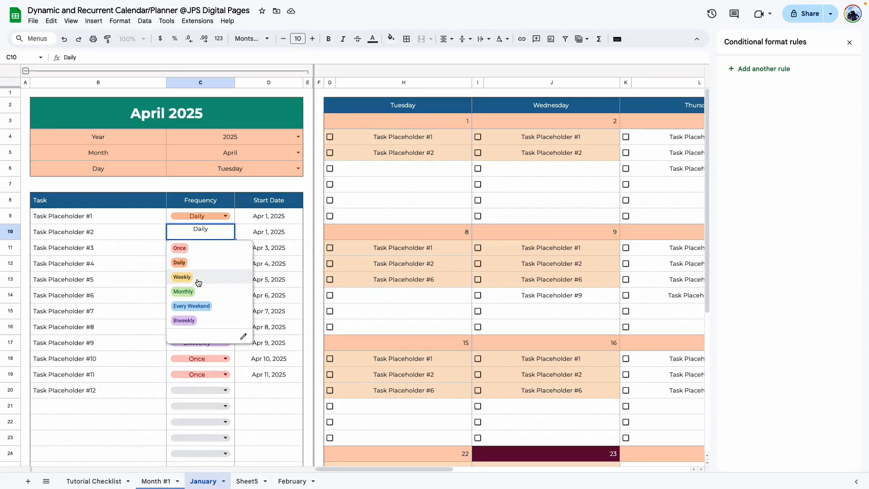
click(199, 277)
click(454, 200)
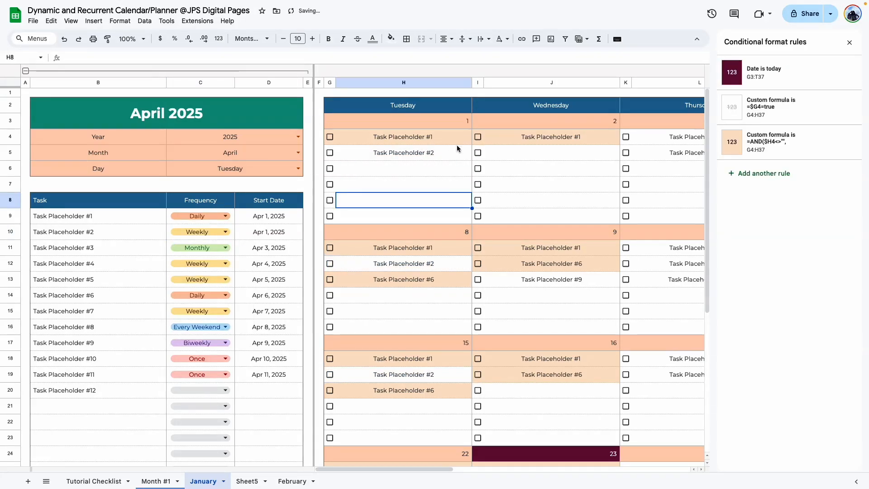
Step: Collapse the task list columns and add another conditional format rule from the Wednesday Daily rule, applied to Thursday's range K4:L37
click(514, 141)
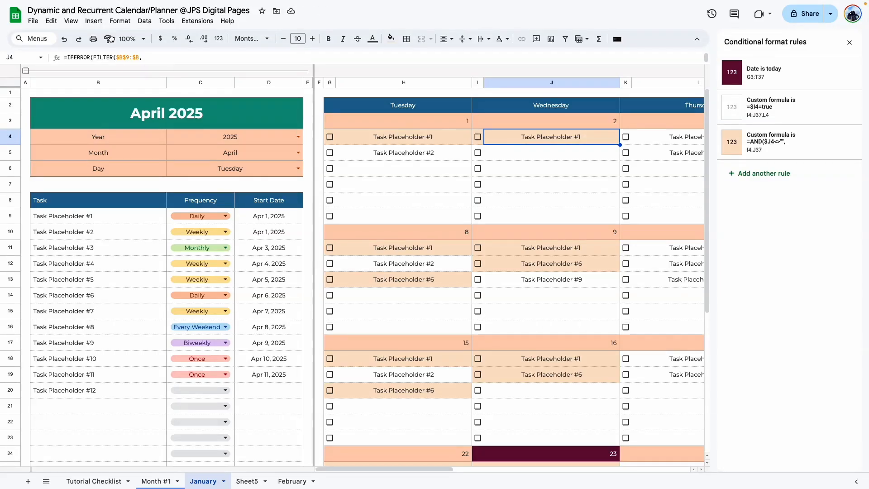
click(26, 71)
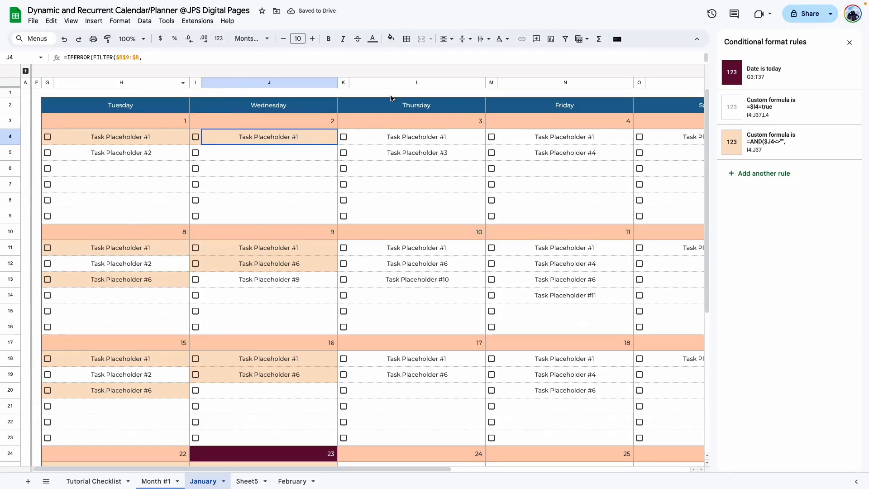
click(374, 181)
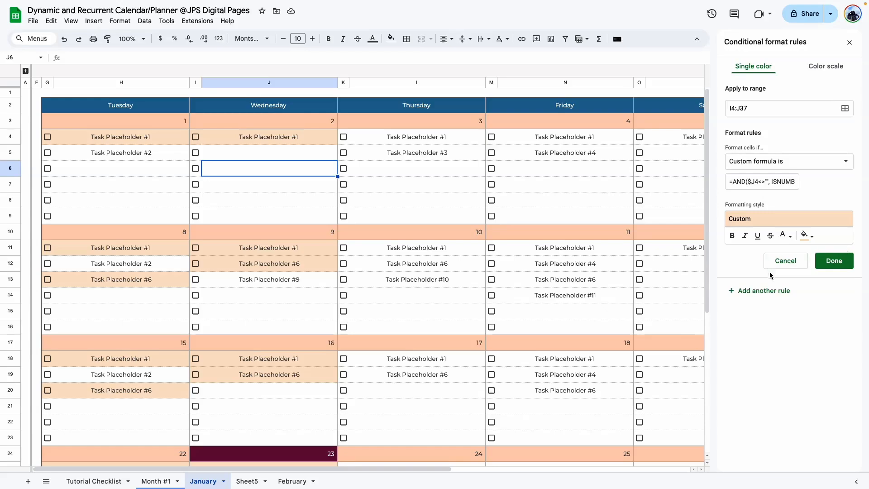
click(845, 108)
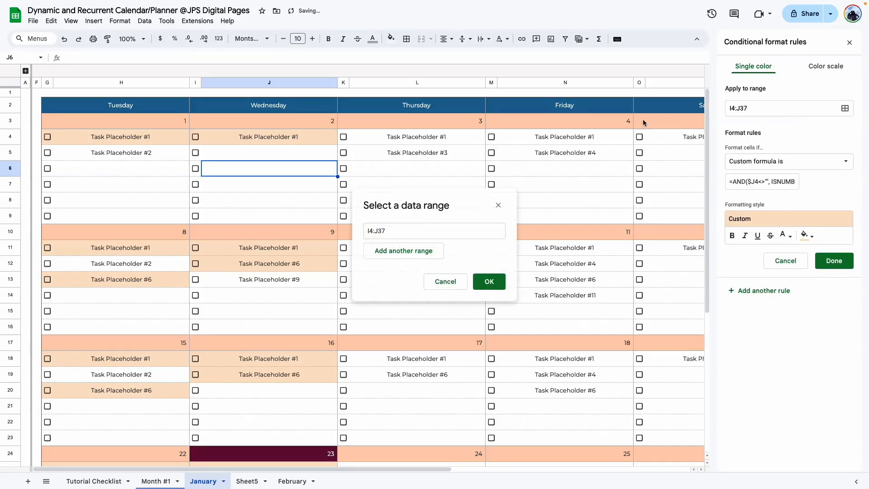
drag(347, 136, 461, 428)
click(489, 281)
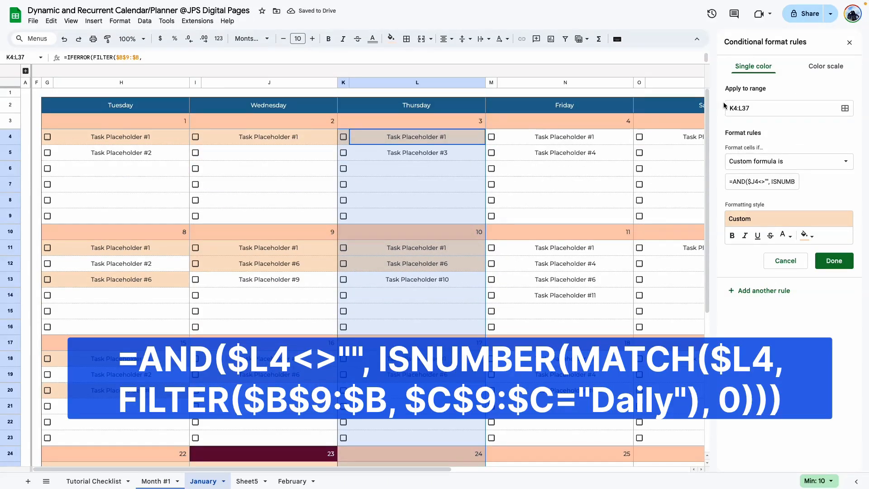
Step: Change both task cell references in the Thursday rule's custom formula to $L4 and save the rule
click(469, 141)
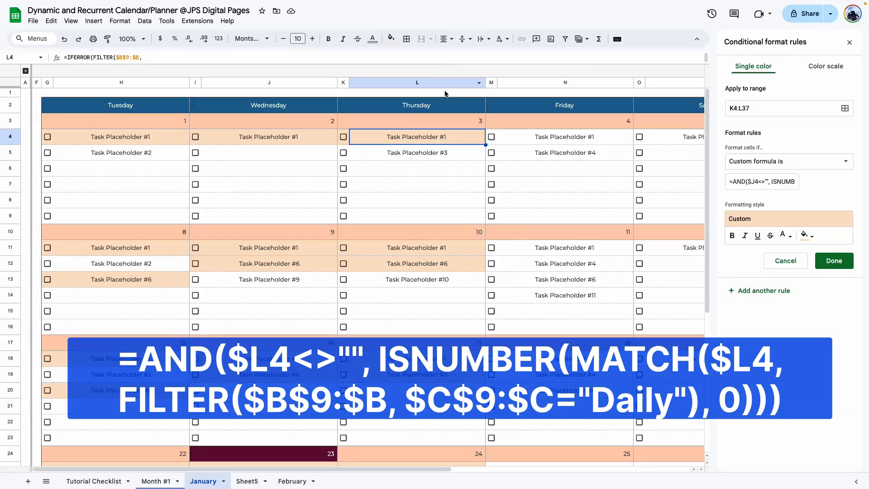
click(752, 181)
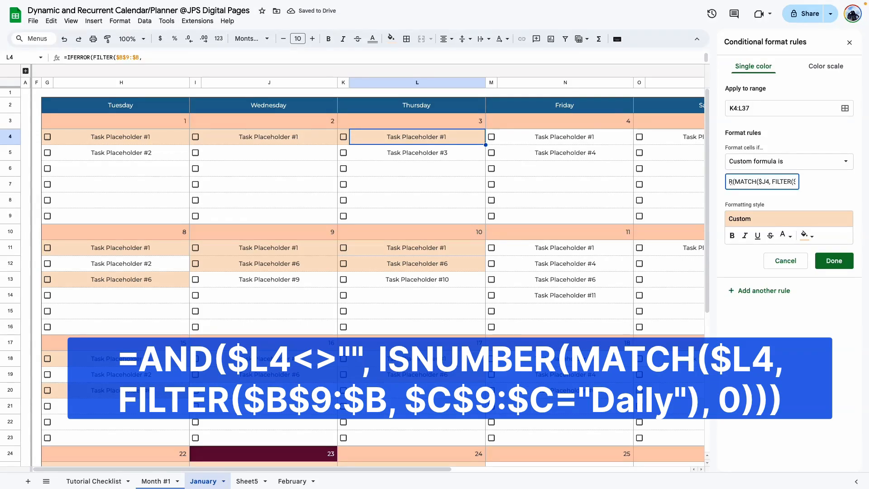
key(BackSpace)
text(L)
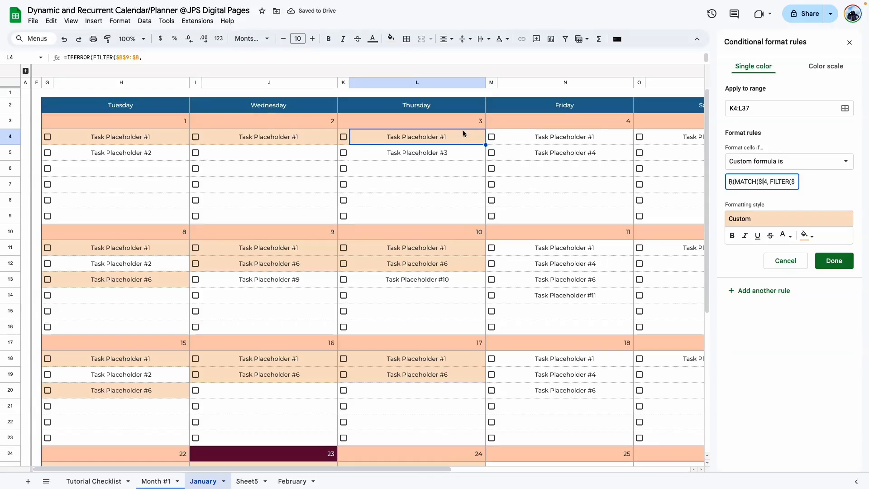
click(798, 192)
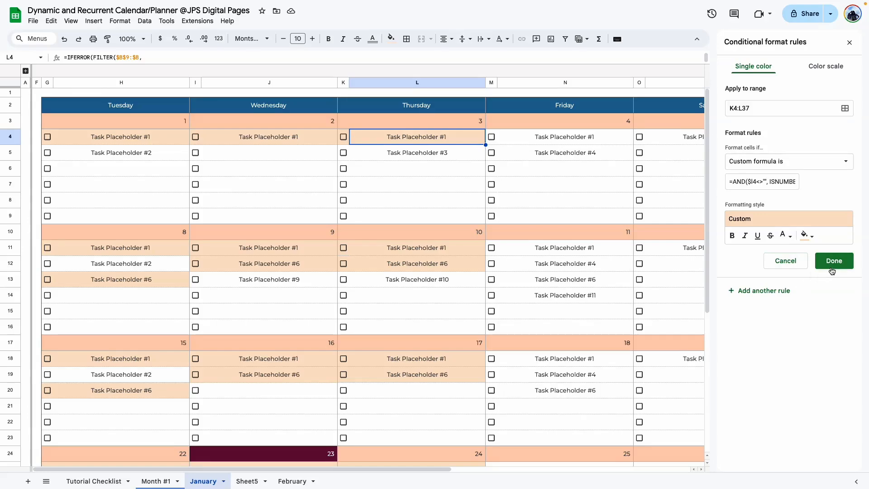
Step: Add another rule with the same Daily formatting and apply it to Friday's range M4:N37
click(775, 294)
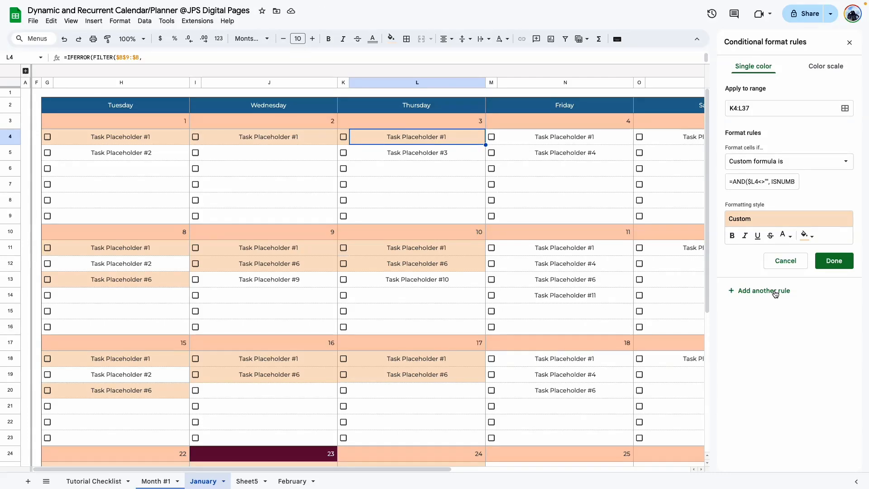
click(844, 108)
drag(494, 134, 517, 431)
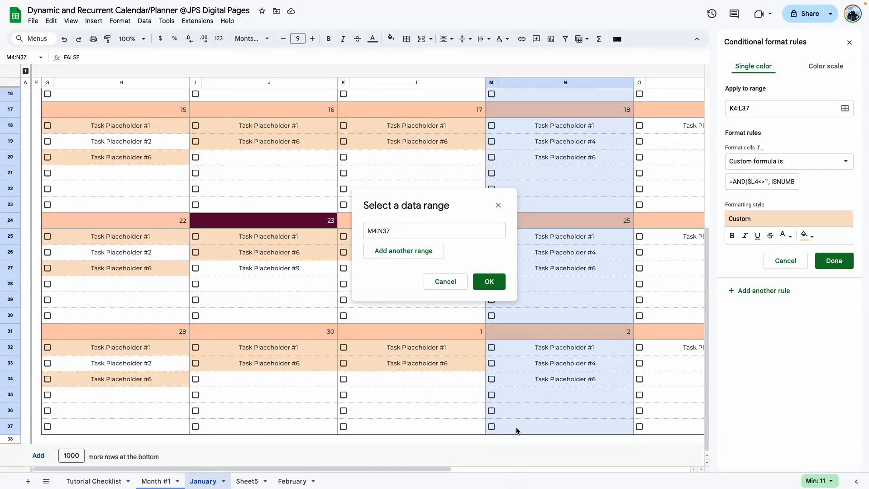
click(489, 281)
Step: Change both task cell references in the Friday rule's custom formula to $N4
scroll(568, 138, up, 5)
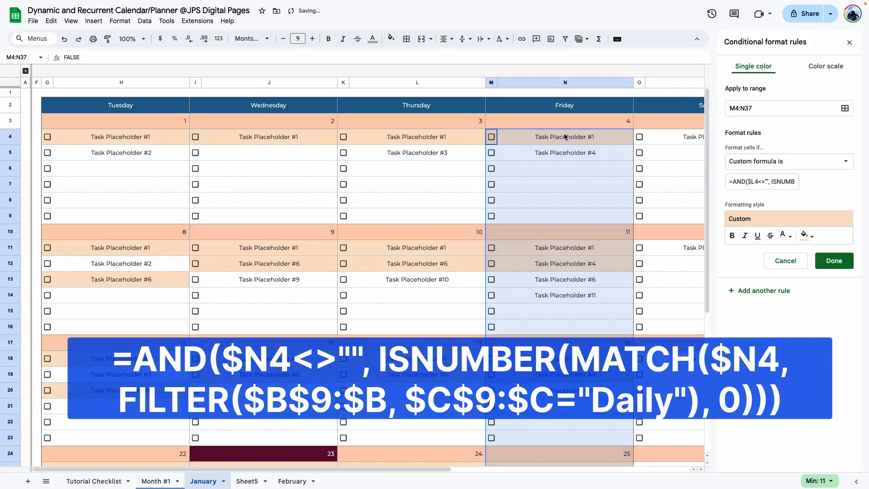
click(565, 136)
click(752, 179)
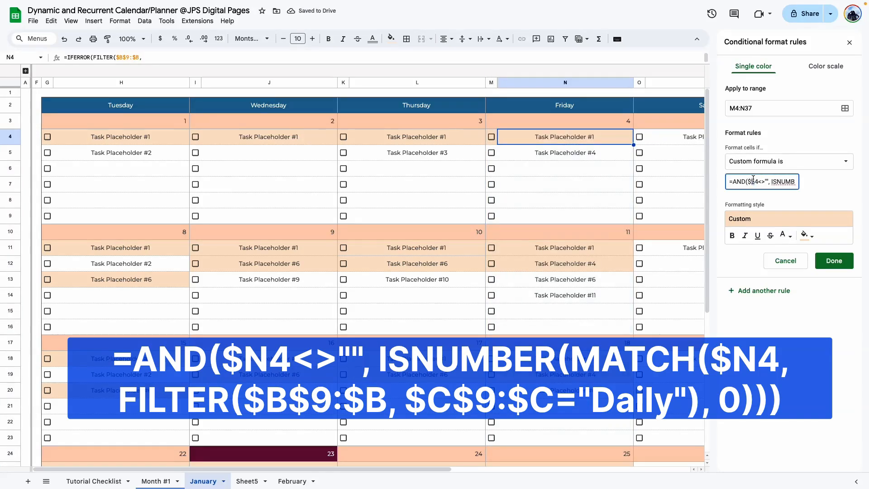
key(BackSpace)
text(n)
key(Right)
key(Right)
key(Right)
key(Right)
key(Right)
key(Right)
key(Right)
key(Right)
key(Right)
key(Right)
key(Right)
key(Right)
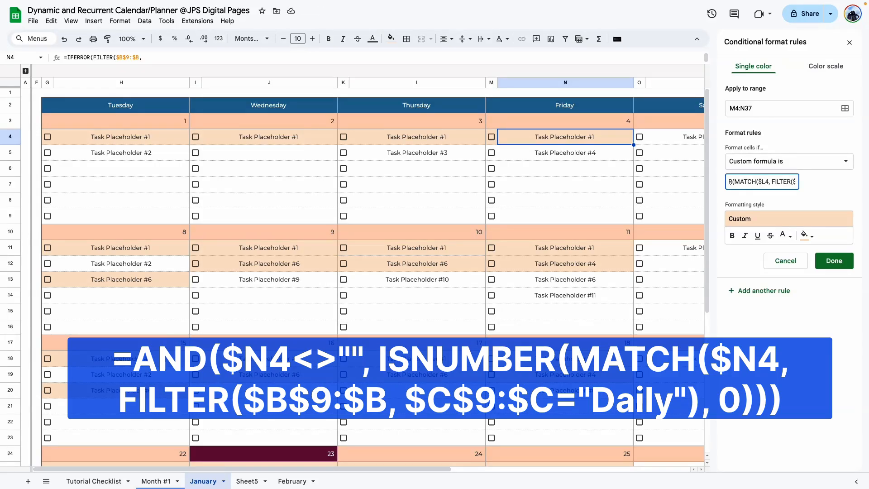
Step: Add another Daily highlighting rule for Saturday's range O4:P37, with both task cell references in the formula set to $P4
scroll(684, 332, right, 3)
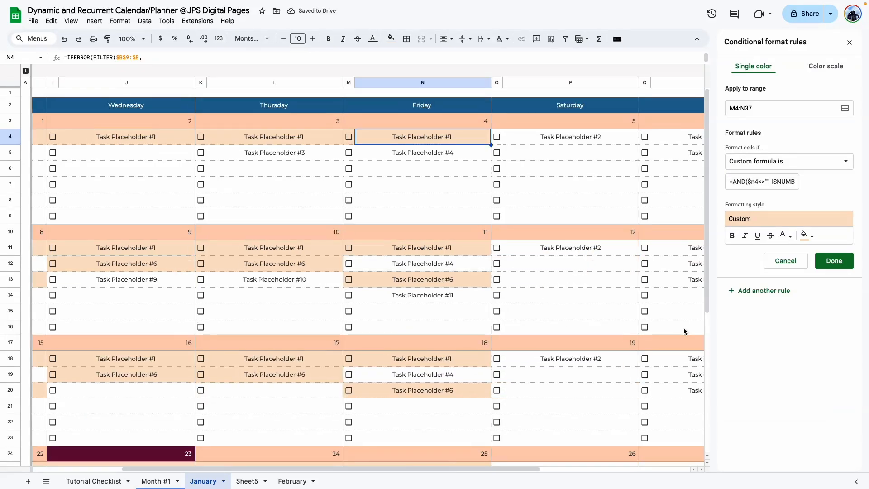
click(780, 291)
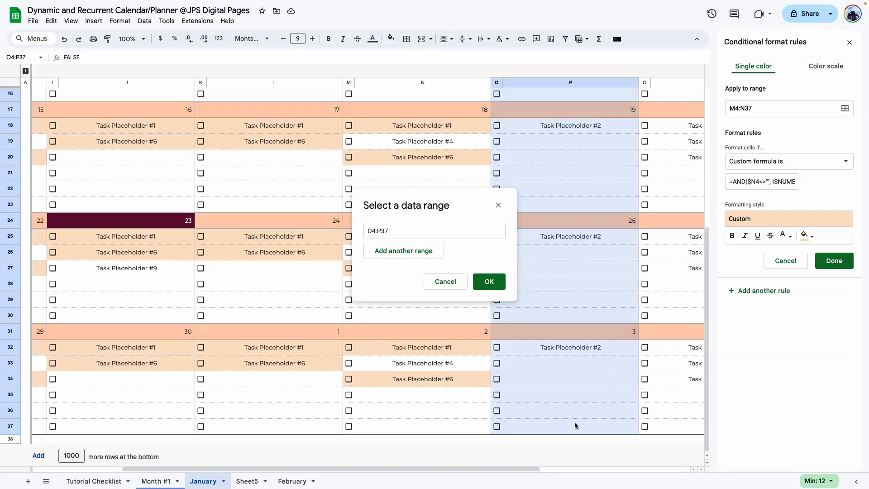
click(491, 281)
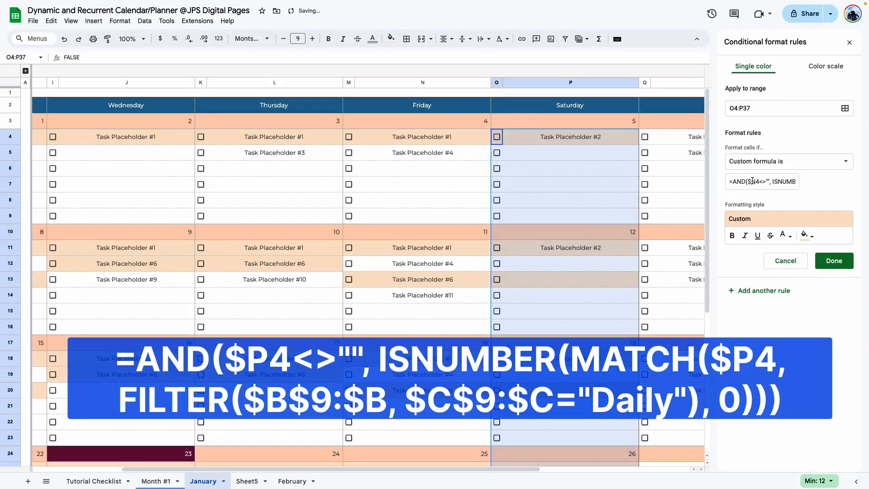
click(754, 181)
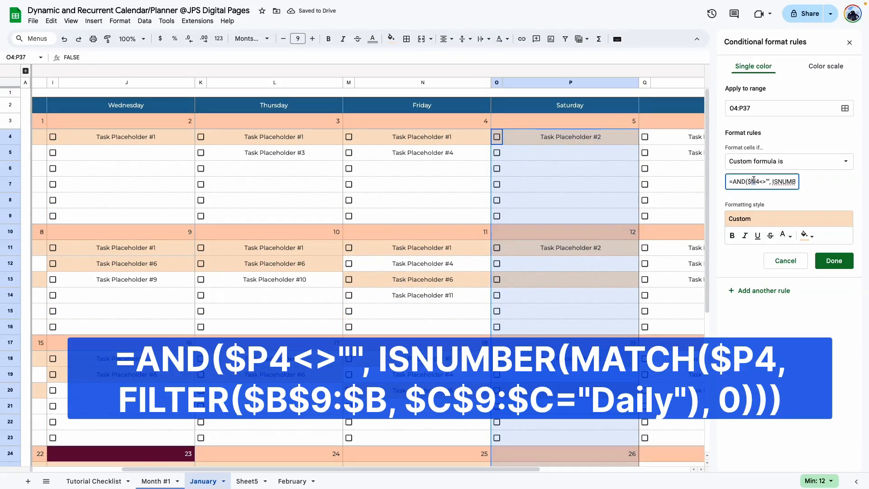
text(p)
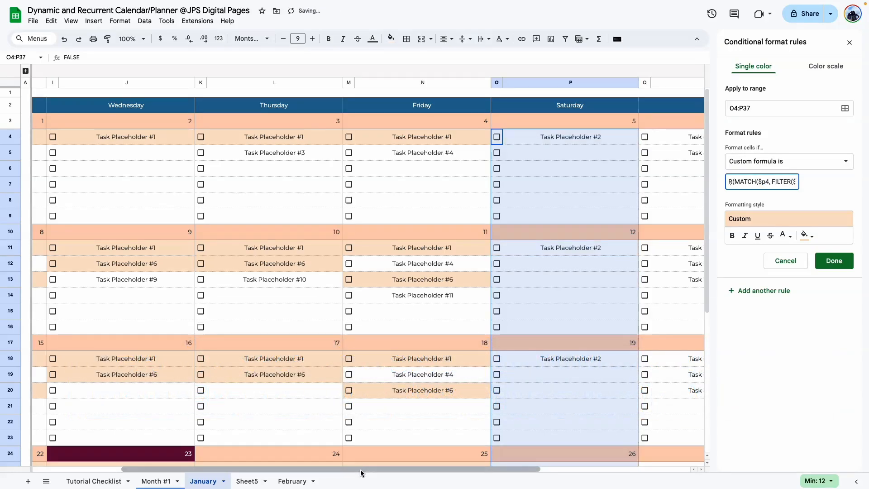
Step: Add another Daily highlighting rule for Sunday's range Q4:R37, with both task cell references in the formula set to $R4
drag(360, 473, 776, 475)
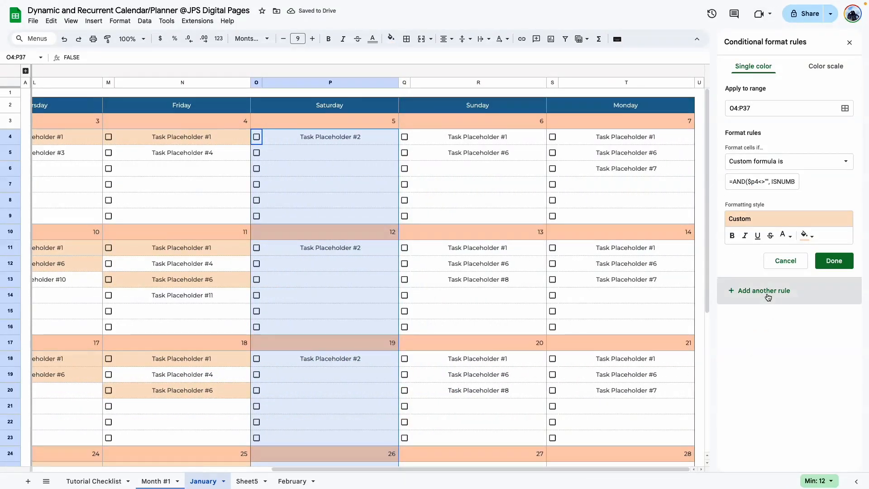
click(845, 107)
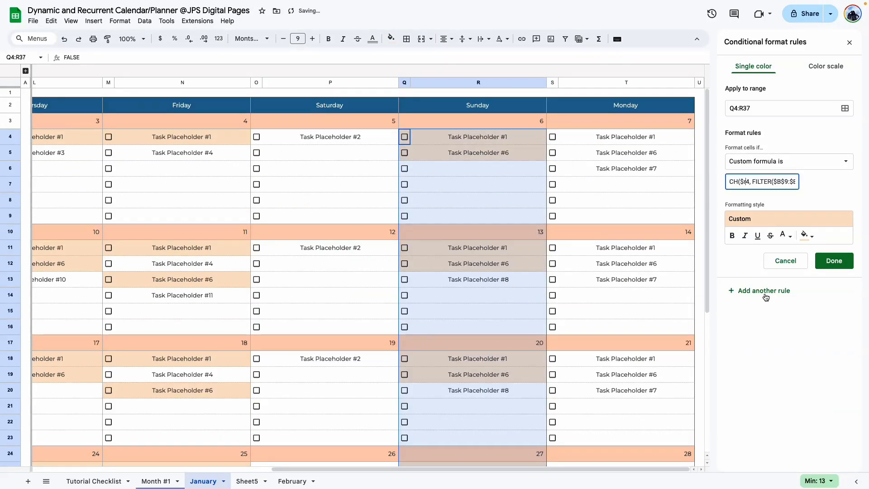
Step: Add another Daily highlighting rule for Monday's range S4:T37, set both task cell references in its formula to $T4, and save it
click(845, 108)
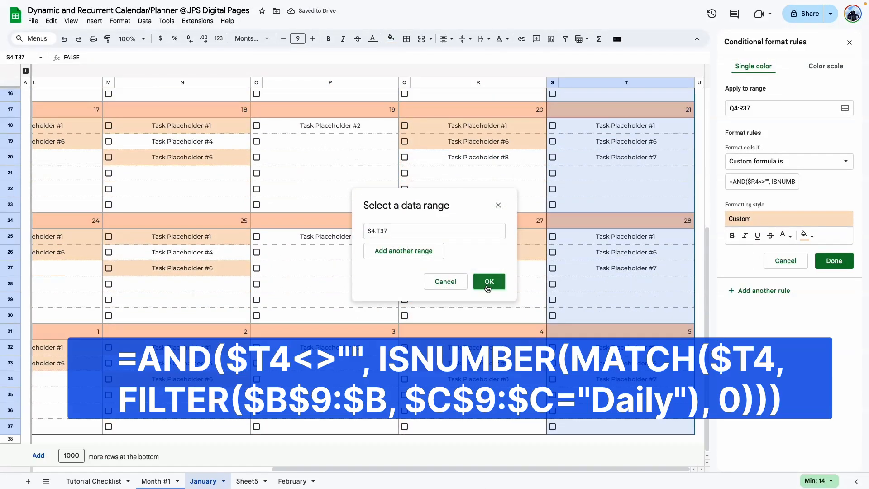
key(Return)
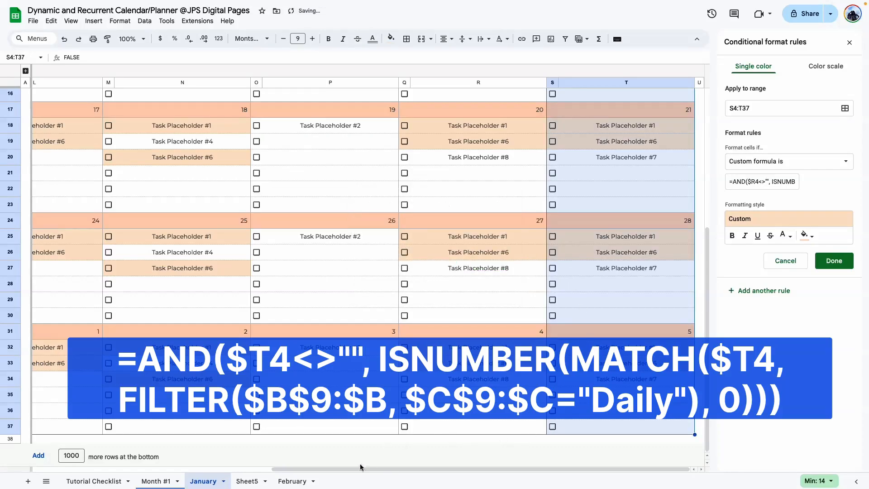
click(618, 129)
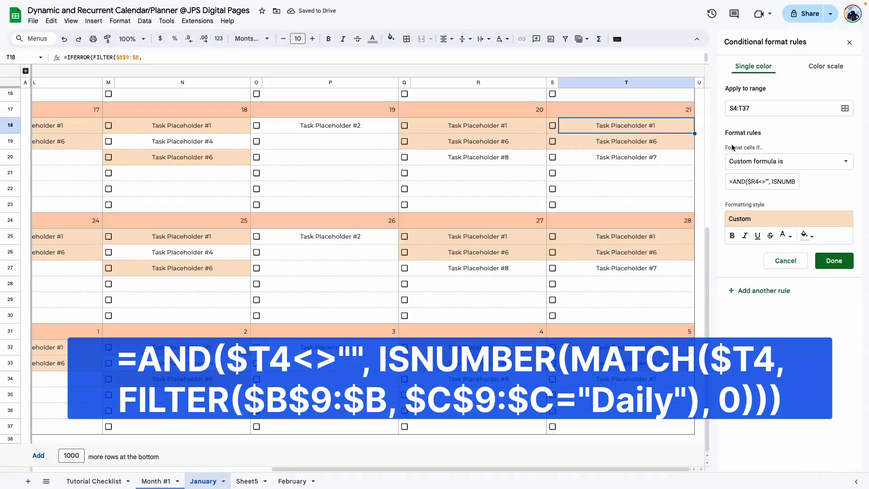
click(752, 184)
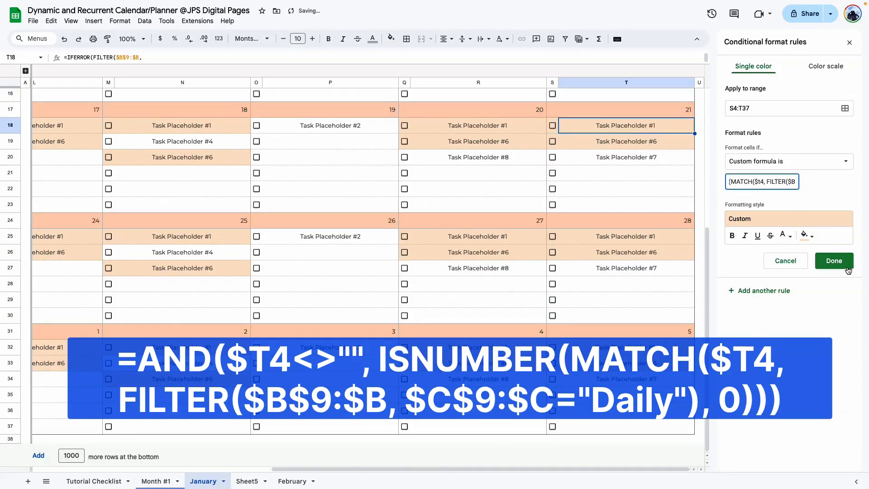
click(834, 261)
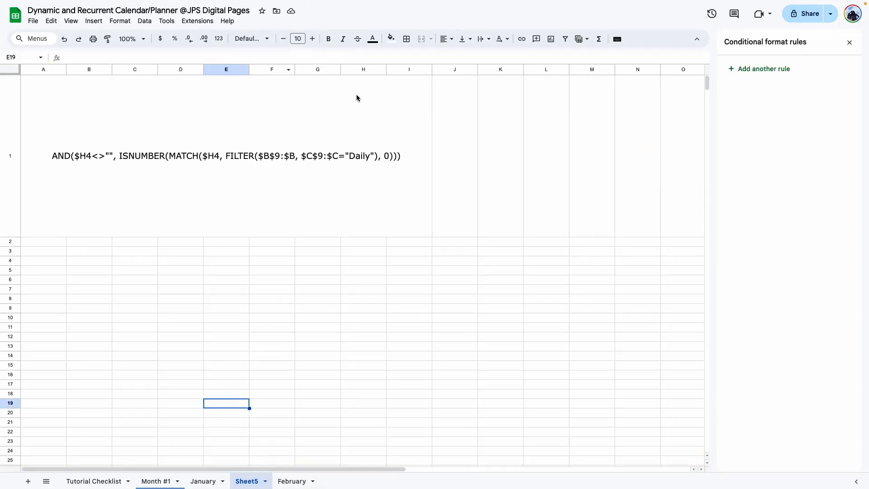
Step: Compare the frequency name in the Sheet5 formula with the frequency entry of Task Placeholder #2 in the January sheet
click(357, 157)
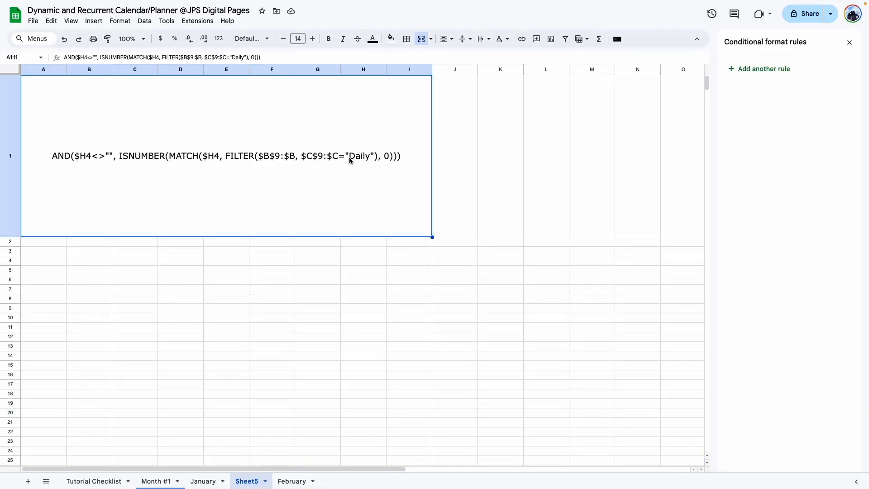
click(197, 483)
click(227, 229)
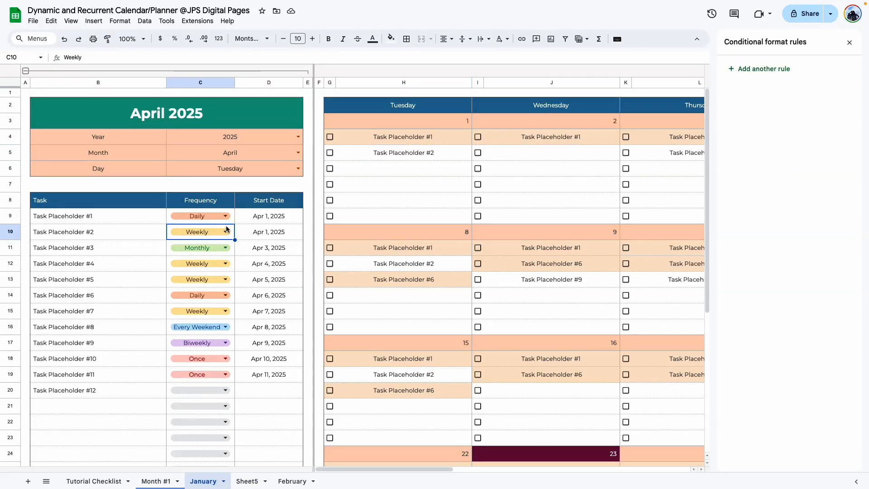
double_click(69, 56)
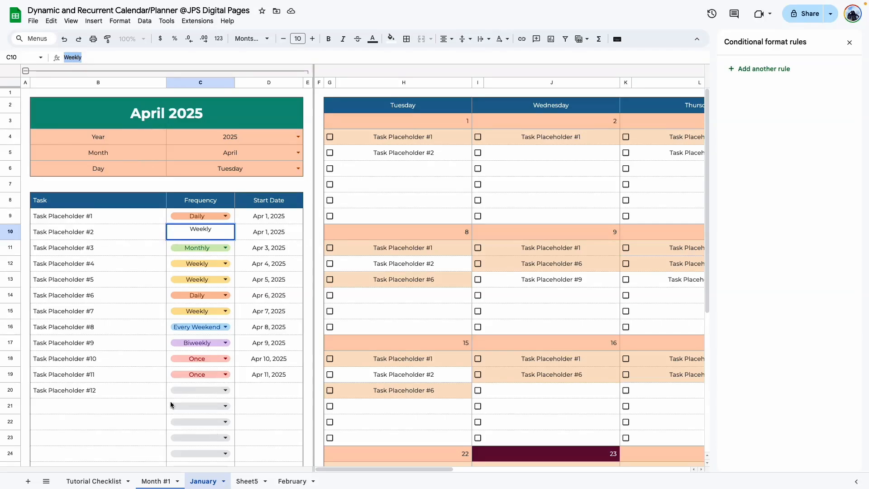
click(152, 404)
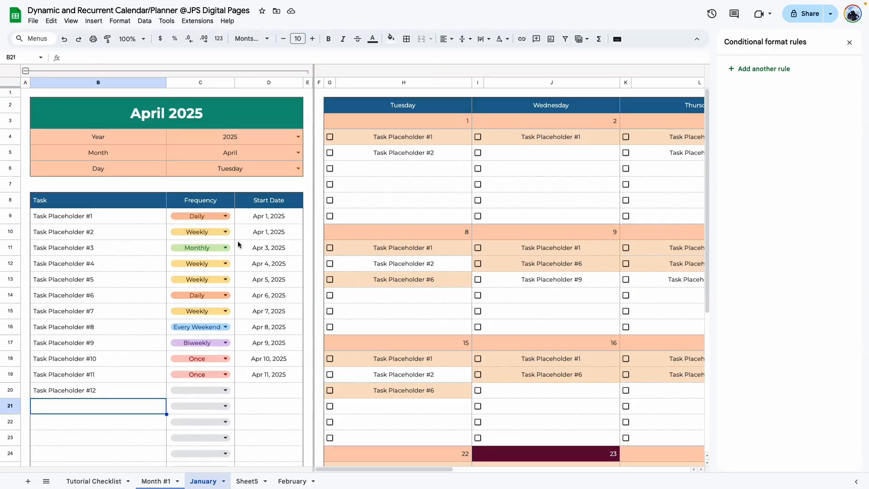
Step: Replace "Daily" with "Weekly" in the formula text stored in Sheet5's merged cell A1:I1
click(248, 483)
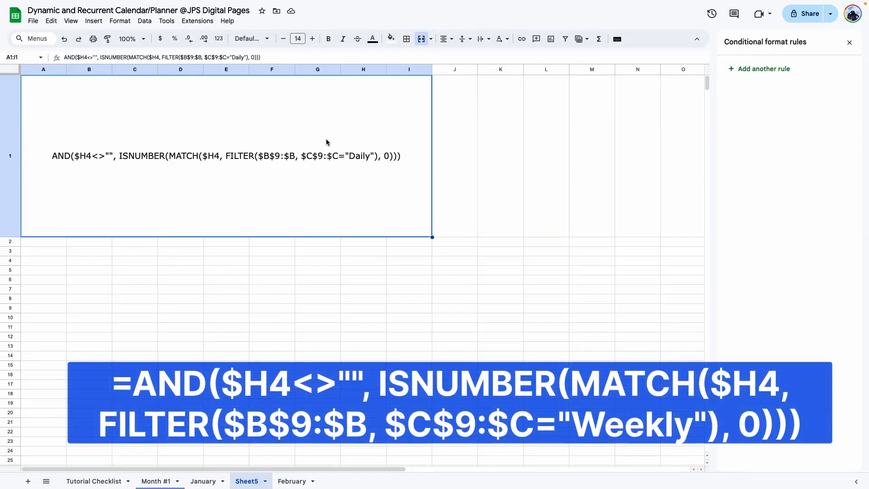
double_click(351, 156)
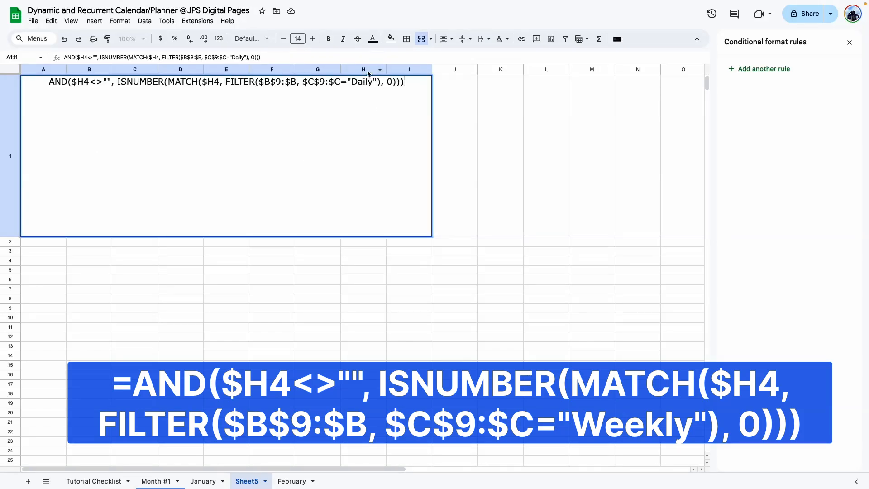
click(370, 82)
key(BackSpace)
key(BackSpace)
key(BackSpace)
key(BackSpace)
key(BackSpace)
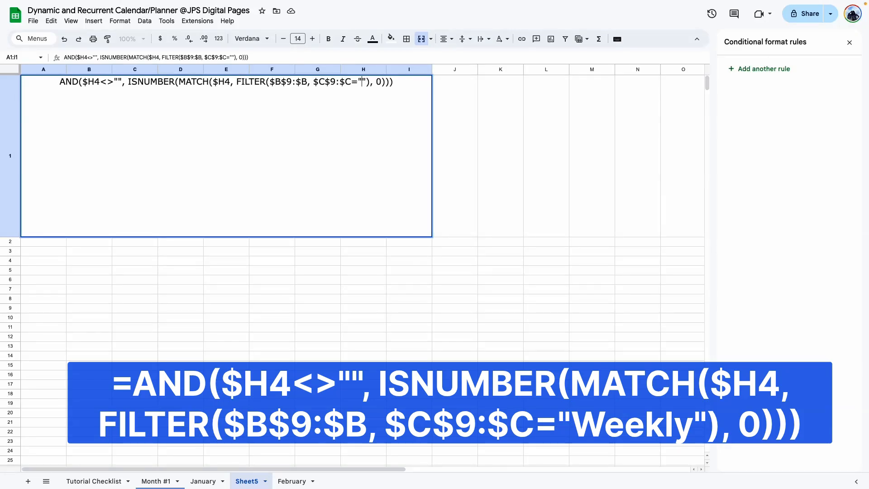
text(Weekly)
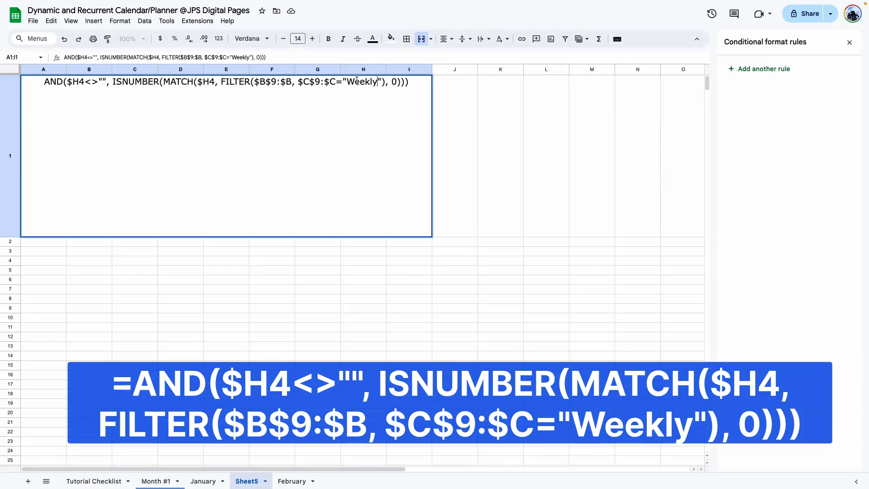
drag(410, 83, 385, 81)
click(309, 160)
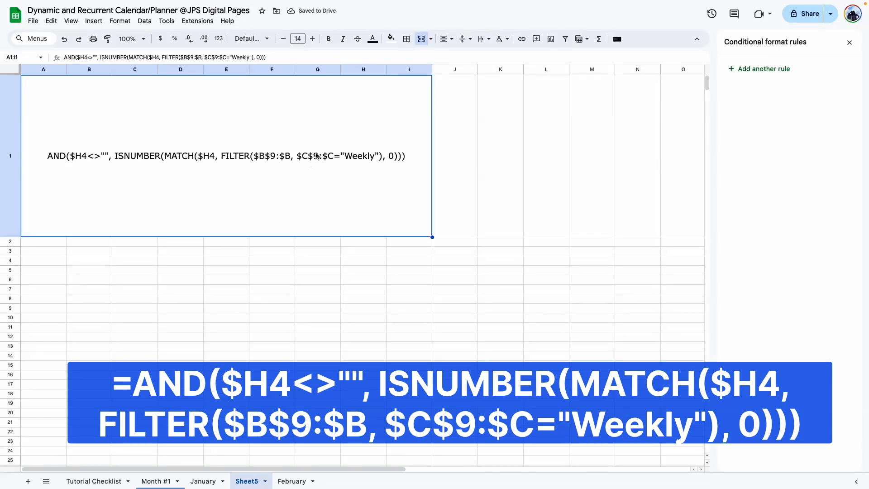
Step: Copy the entire Weekly formula text from the merged cell on Sheet5
double_click(316, 152)
triple_click(333, 82)
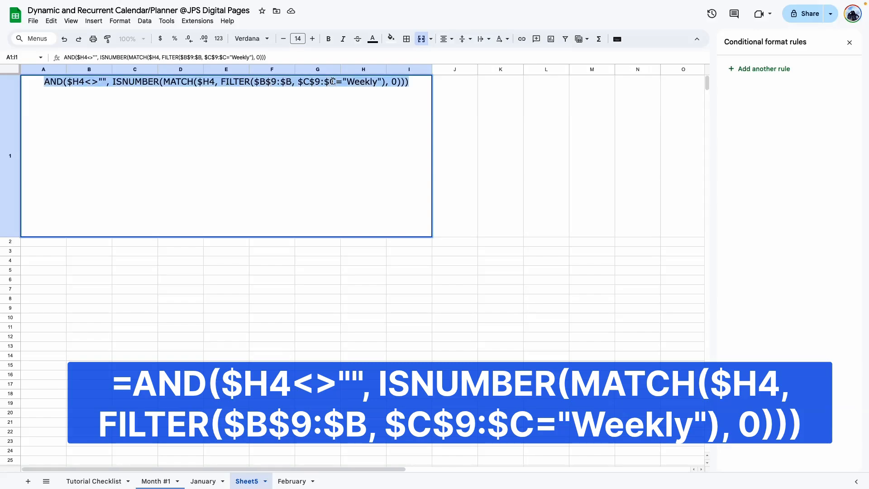
click(338, 251)
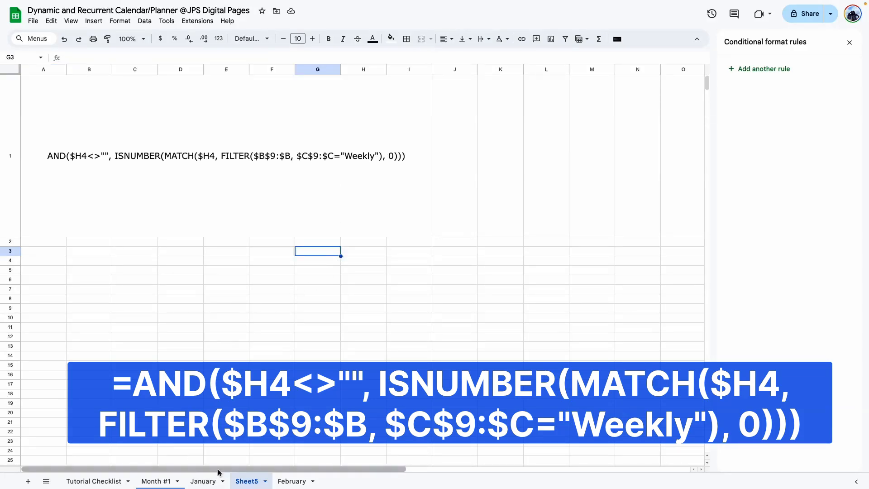
Step: In the January sheet, add another rule based on Tuesday's Daily rule for range G4:H37
click(203, 481)
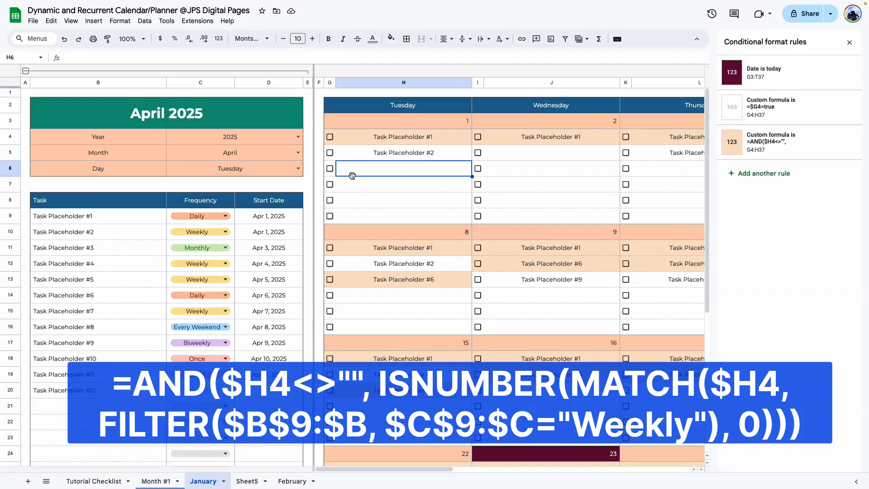
click(354, 203)
click(26, 71)
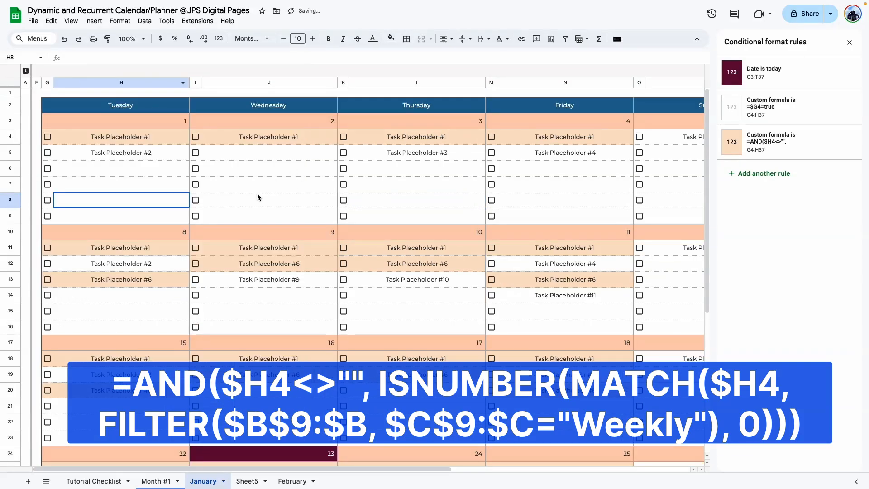
click(251, 199)
click(162, 156)
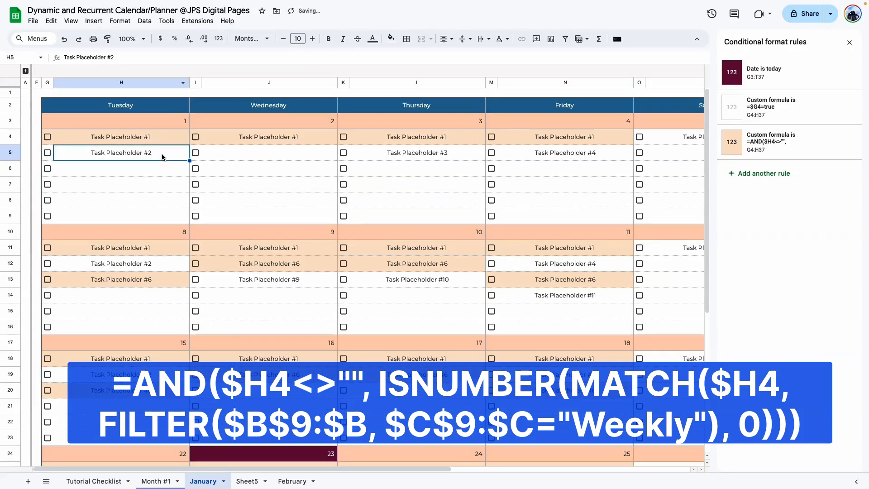
click(779, 151)
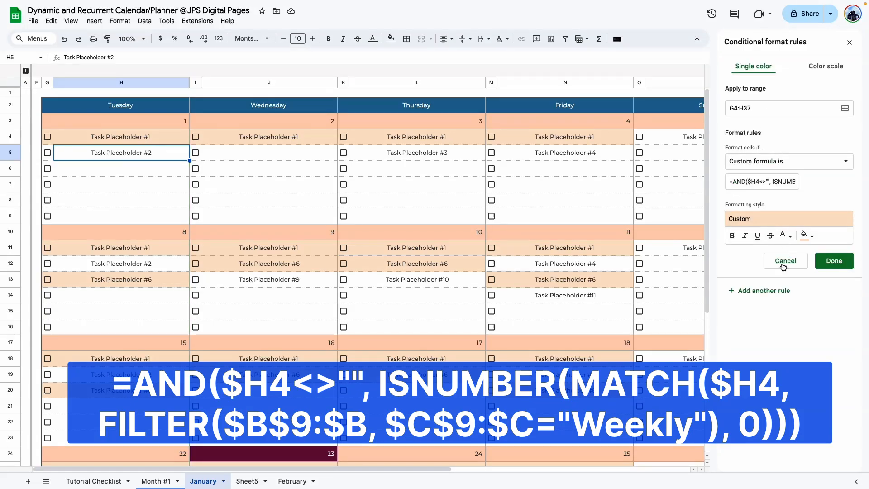
Step: Replace the new rule's custom formula with =AND($H4<>"", ISNUMBER(MATCH($H4, FILTER($B$9:$B, $C$9:$C="Weekly"), 0)))
click(765, 182)
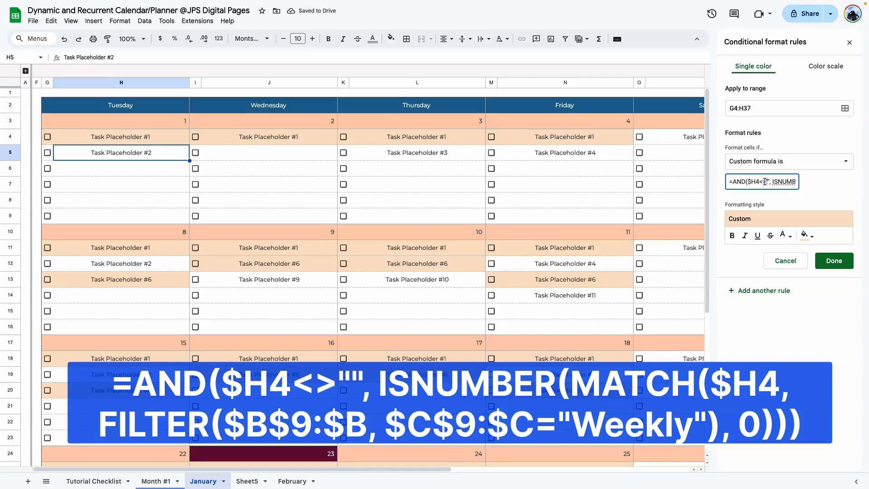
key(ctrl+a)
key(ctrl+c)
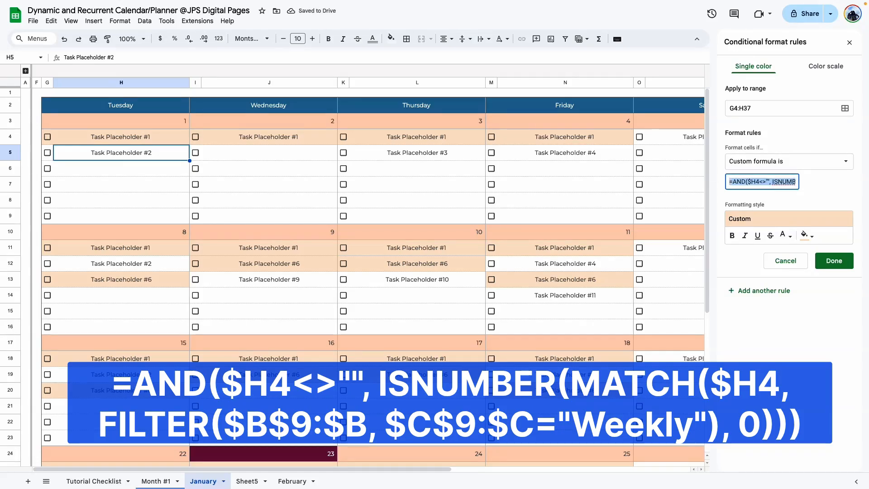
key(BackSpace)
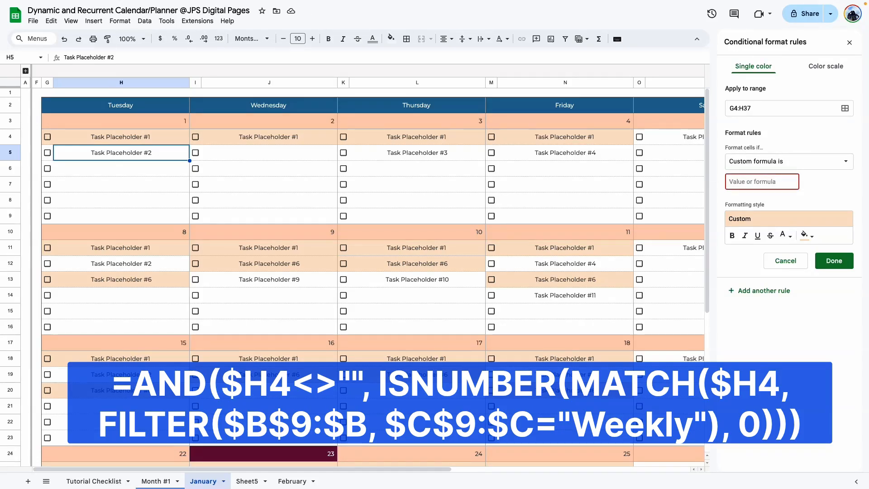
text(=)
key(ctrl+v)
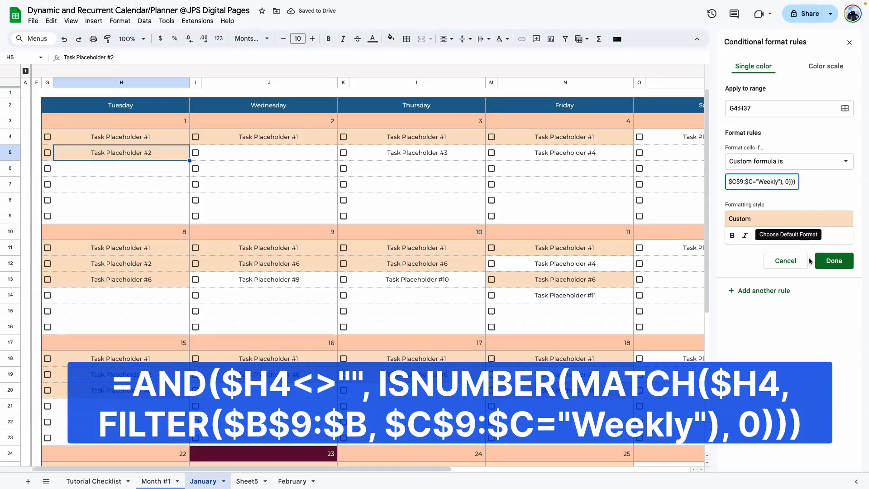
Step: Set the new Tuesday Weekly rule's fill color to light yellow and save the rule
click(814, 238)
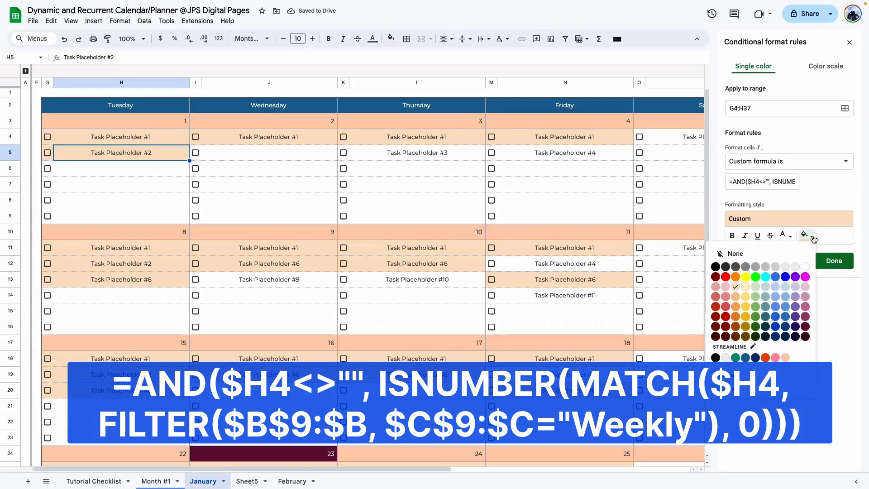
click(746, 287)
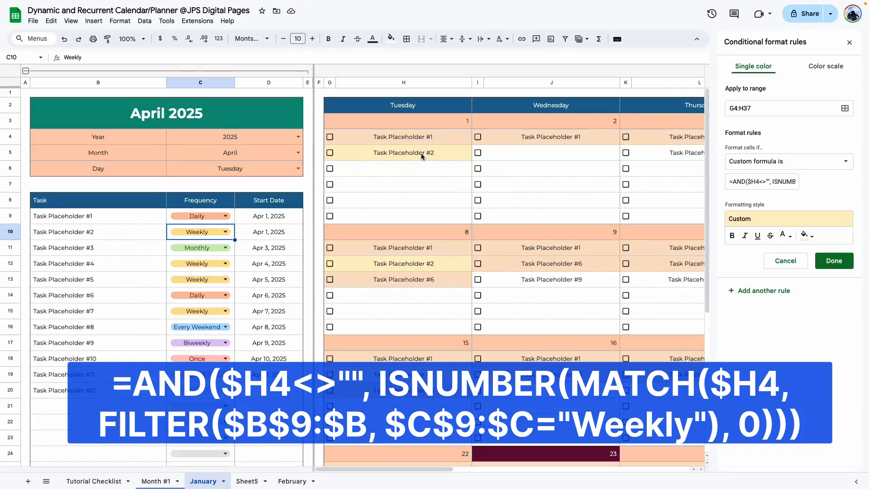
click(420, 138)
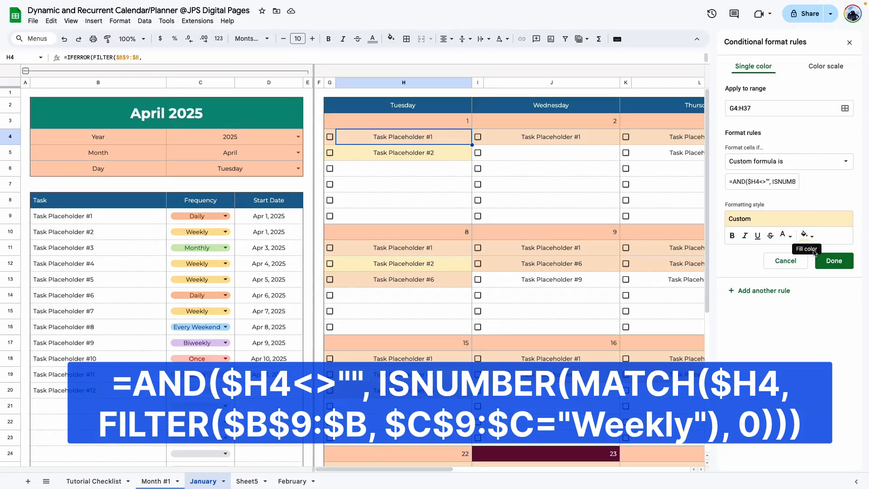
click(824, 265)
Step: Check the Weekly highlighting of Task Placeholder #2 on the Tuesday dates 1, 8 and 15
click(525, 189)
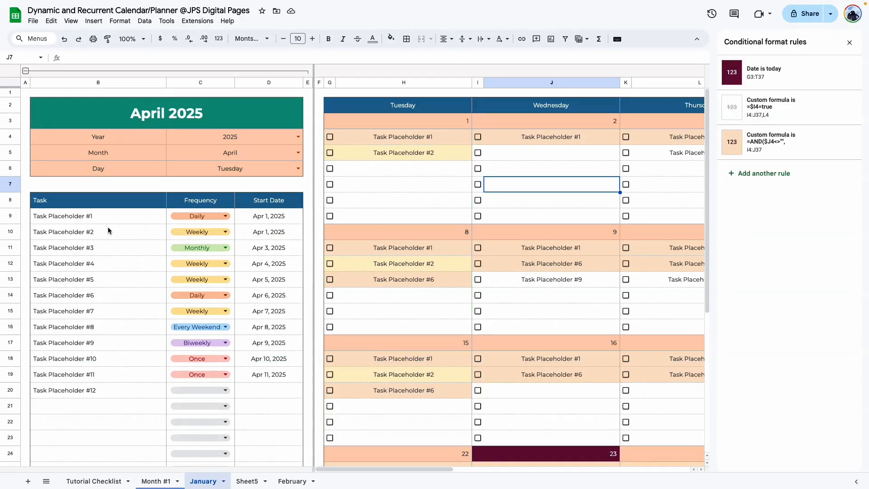
click(108, 230)
click(396, 214)
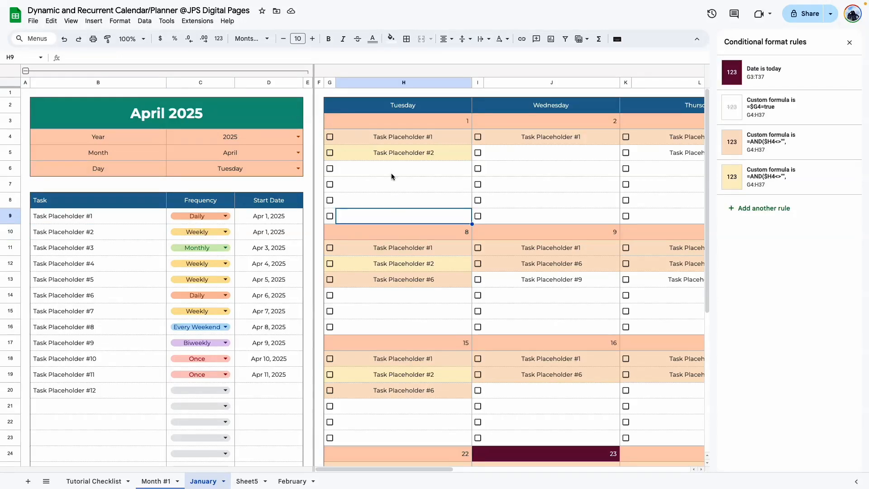
click(405, 158)
click(432, 265)
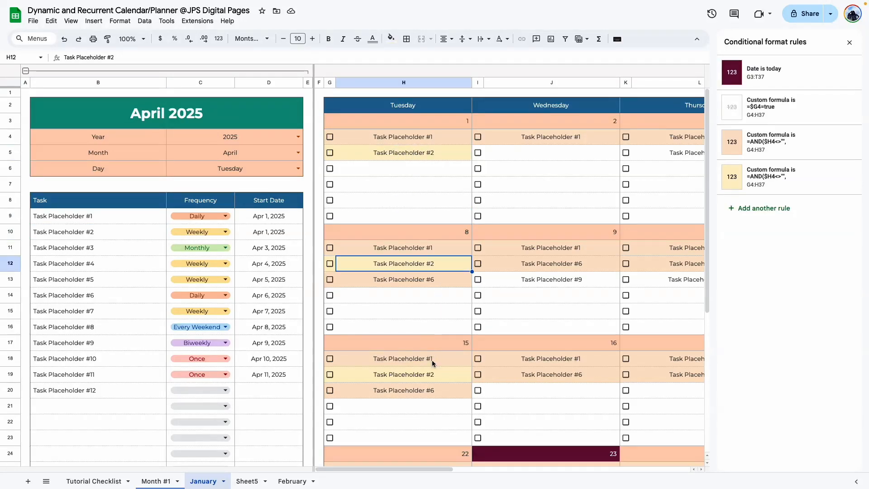
click(434, 376)
click(412, 223)
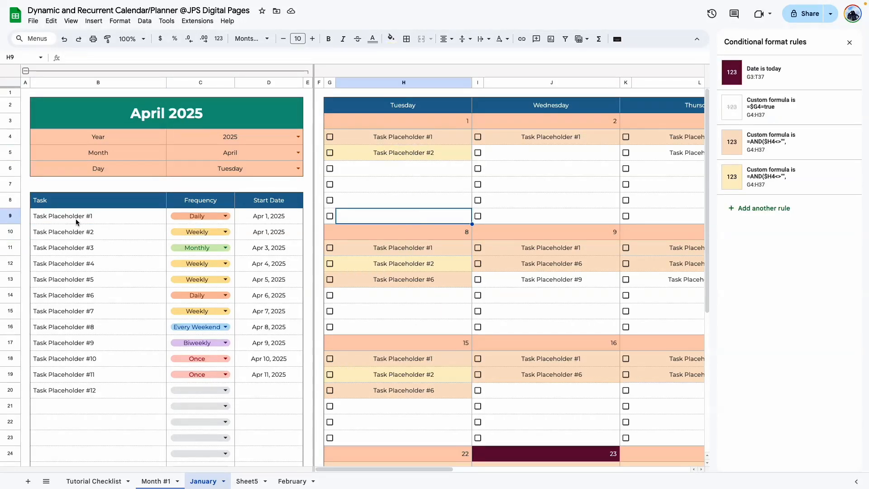
Step: Change the frequency of Task Placeholder #1 to Weekly in the task list
click(93, 222)
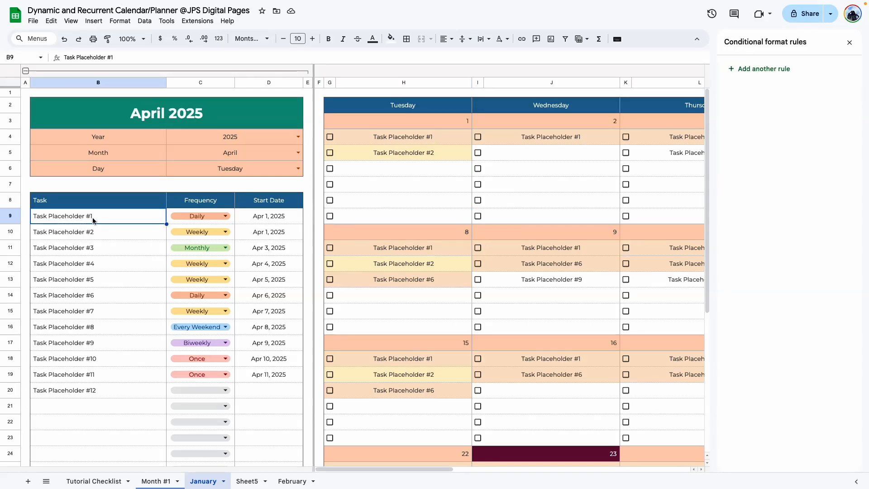
click(225, 216)
click(190, 261)
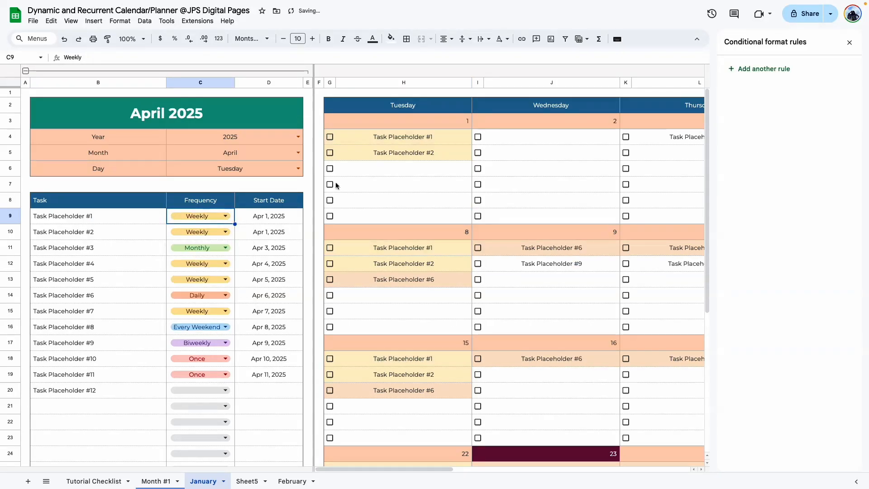
Step: Check the Tuesday Weekly highlighting and set the frequency of Task Placeholder #1 back to Daily in the task list
click(398, 138)
click(396, 158)
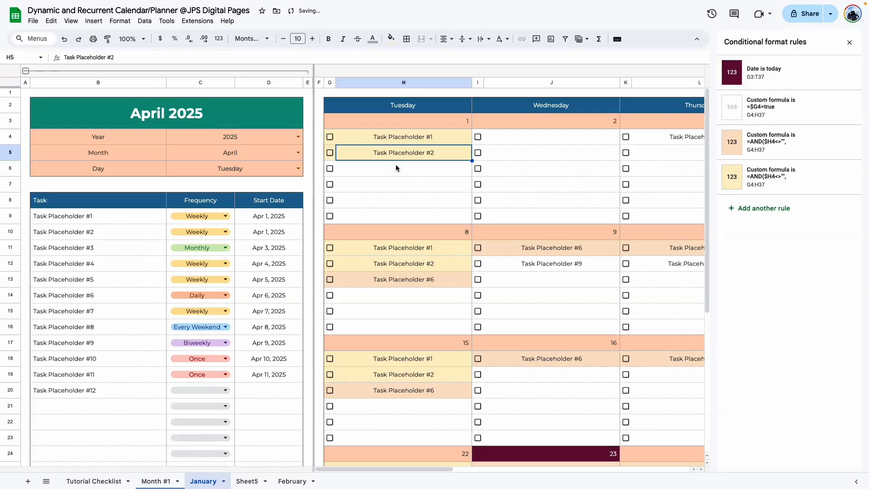
click(398, 186)
click(400, 236)
click(226, 217)
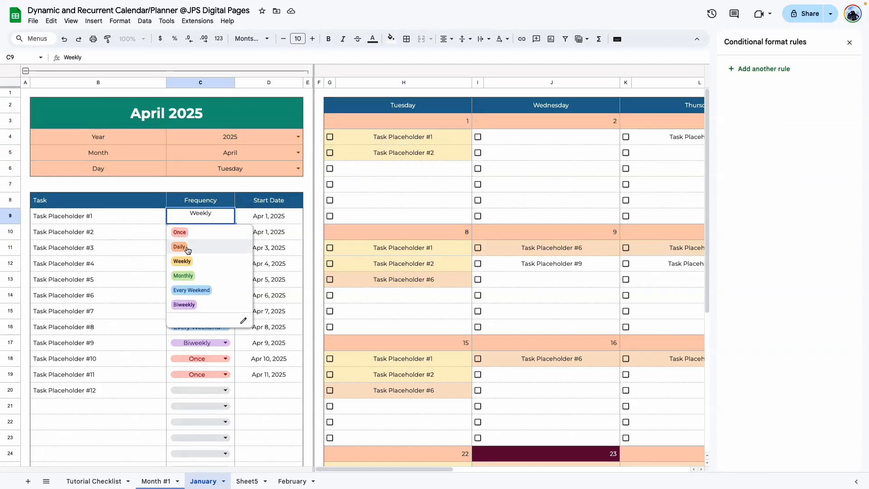
click(190, 247)
click(437, 184)
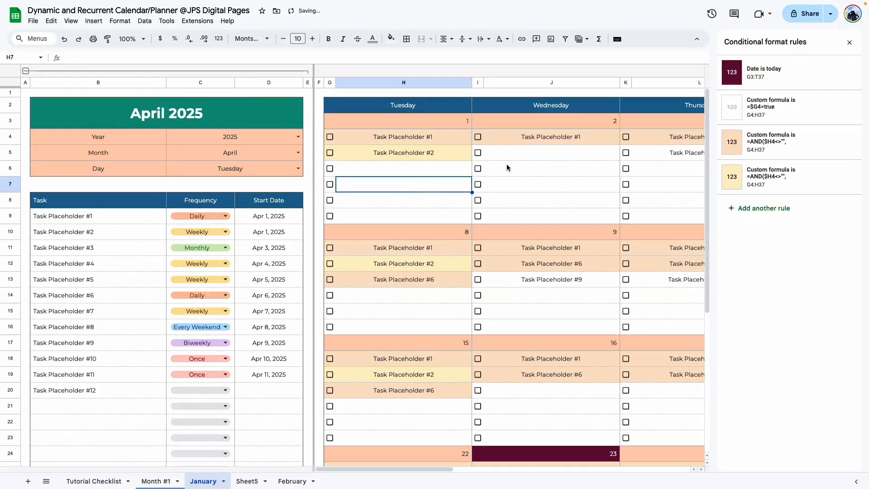
Step: Collapse the grouped task list columns and start another conditional format rule based on the Tuesday Weekly rule
click(26, 71)
click(145, 154)
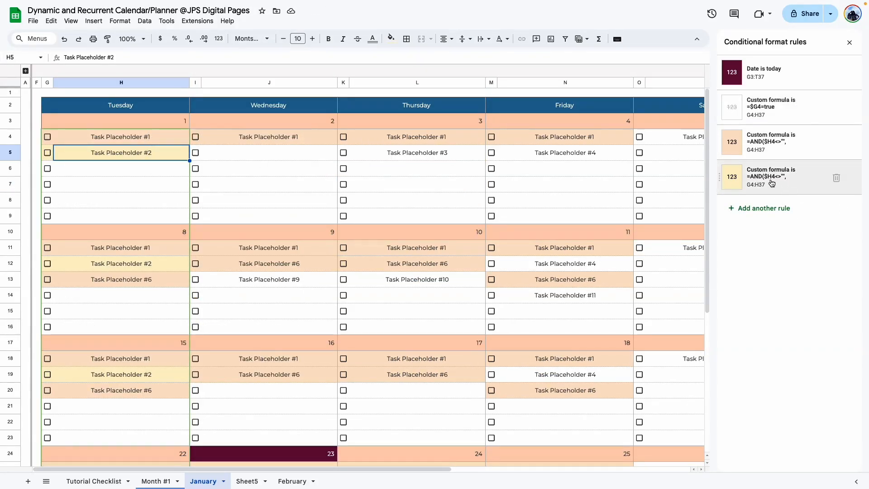
click(772, 183)
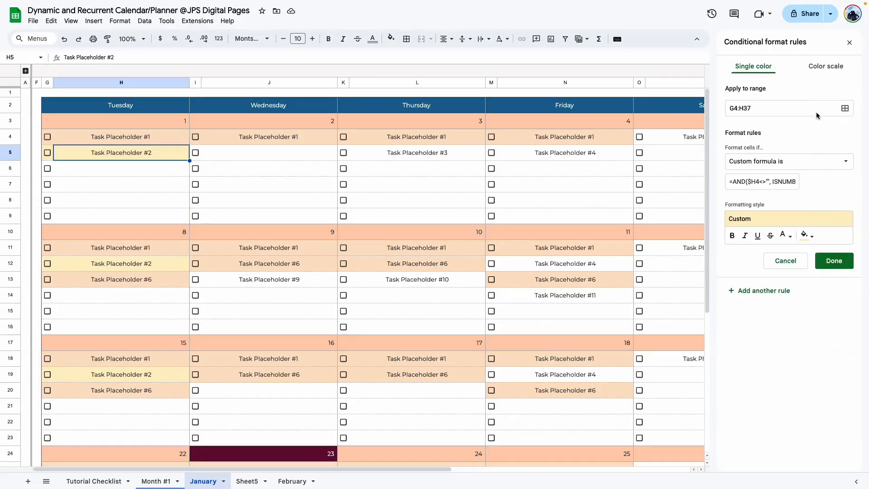
click(756, 294)
Step: Apply the new Wednesday rule to I4:J37 with the custom formula =AND($J4<>"", ISNUMBER(MATCH($J4, FILTER($B$9:$B, $C$9:$C="Weekly"), 0)))
click(845, 108)
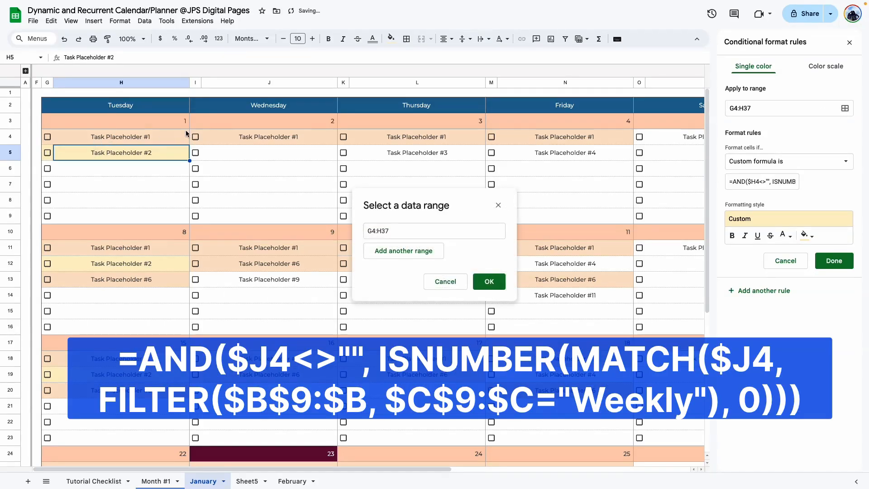
drag(193, 134, 271, 426)
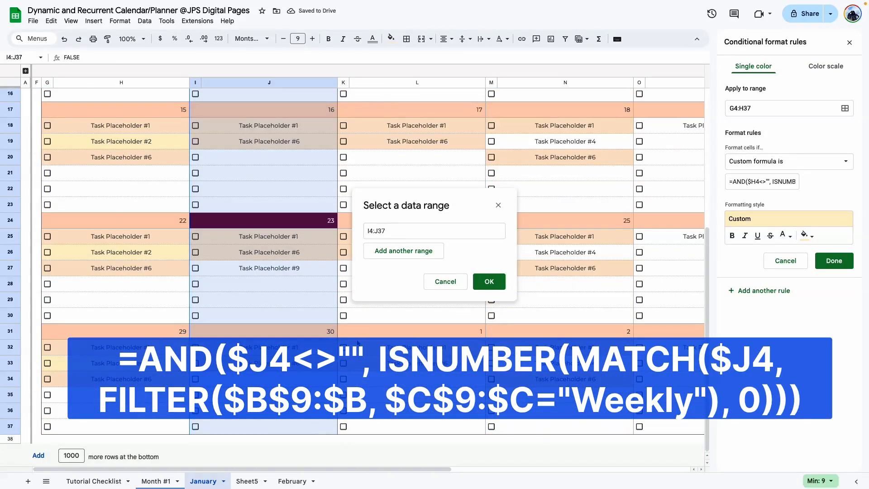
click(484, 288)
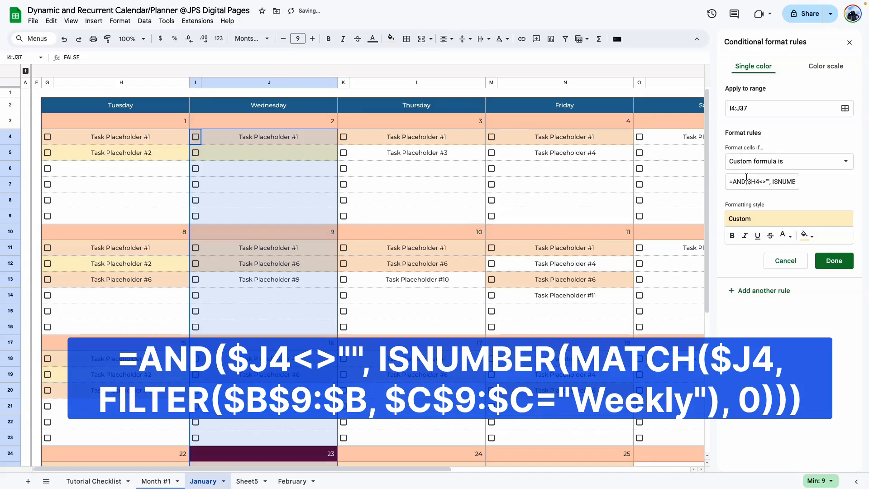
click(754, 181)
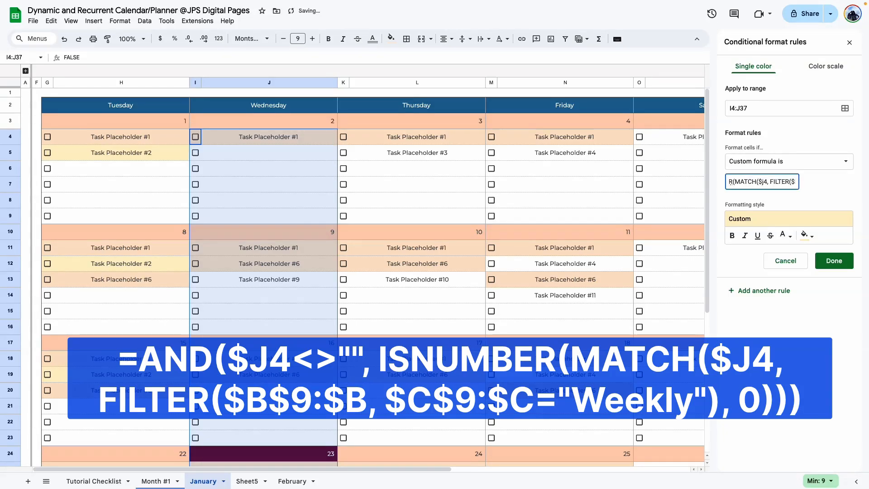
key(Down)
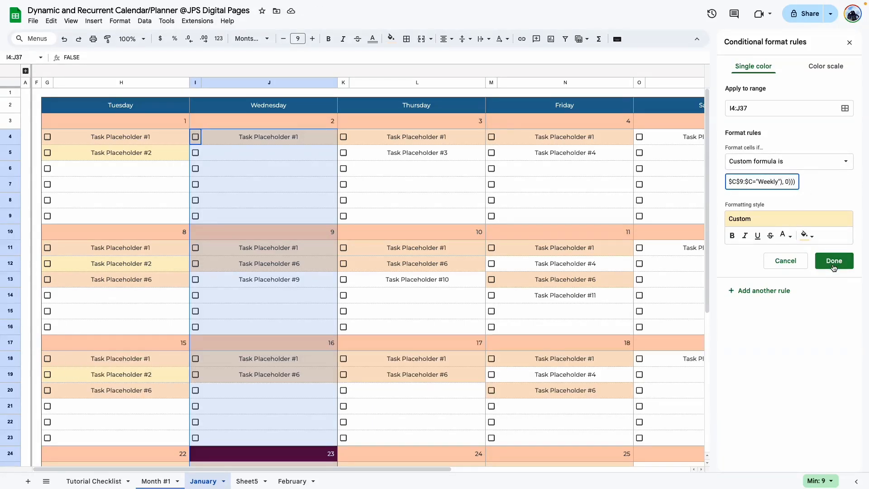
Step: Add a Thursday Weekly rule for K4:L37 with the custom formula =AND($L4<>"", ISNUMBER(MATCH($L4, FILTER($B$9:$B, $C$9:$C="Weekly"), 0)))
click(745, 291)
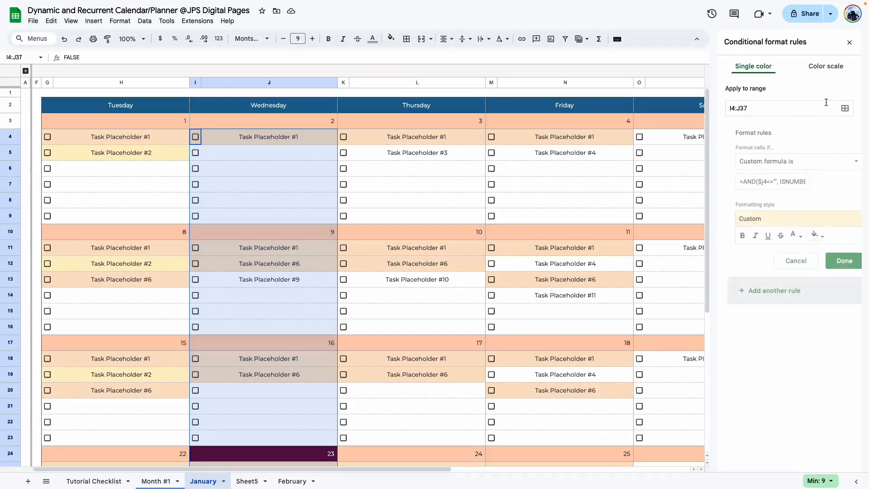
click(826, 105)
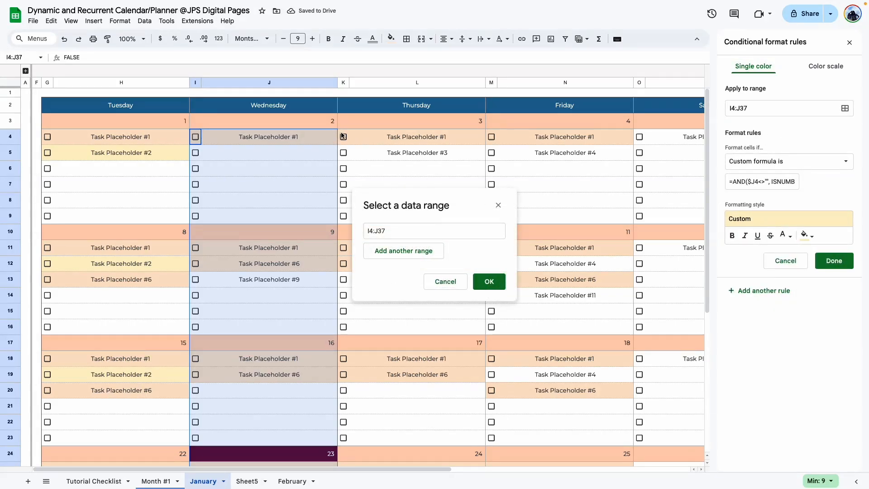
drag(344, 137, 435, 427)
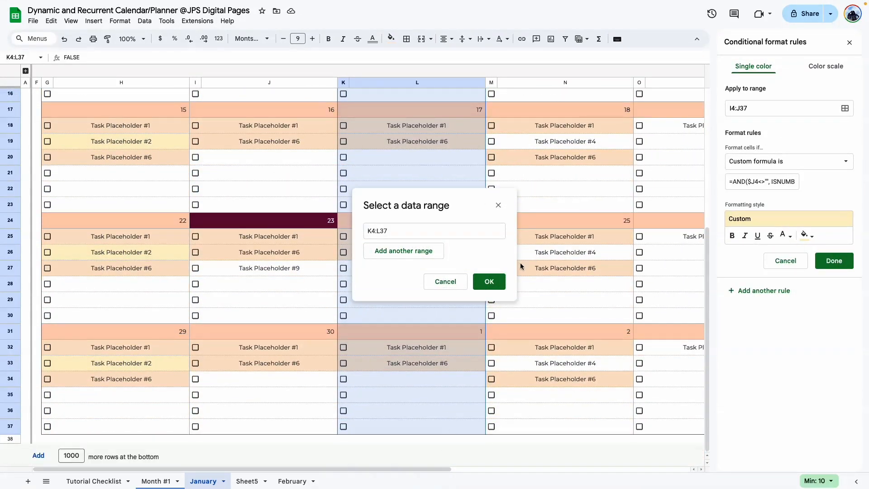
click(489, 282)
click(751, 182)
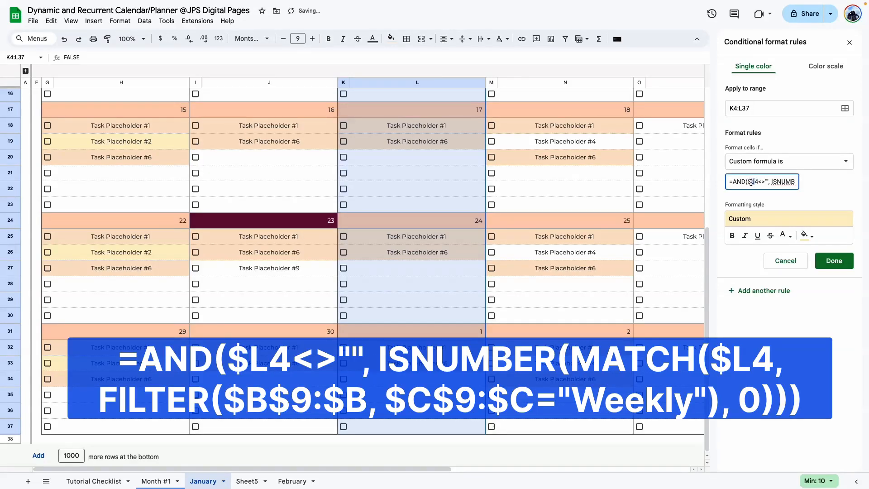
scroll(421, 174, up, 5)
click(404, 140)
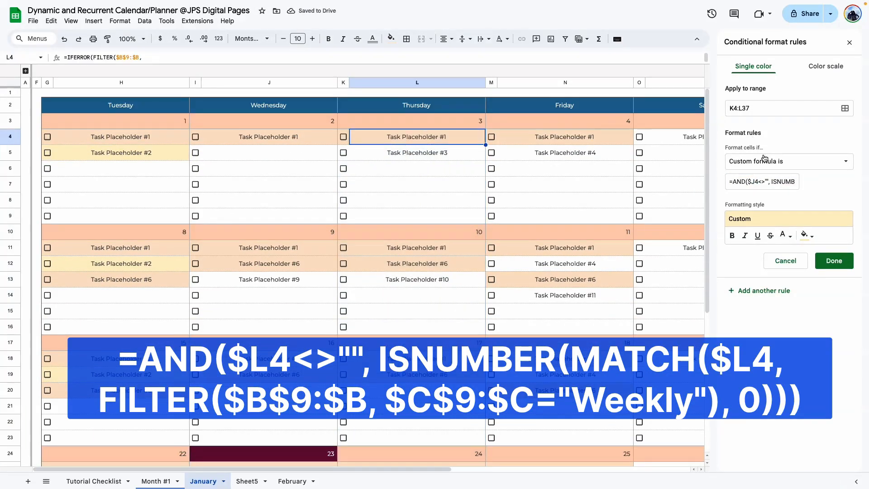
click(756, 181)
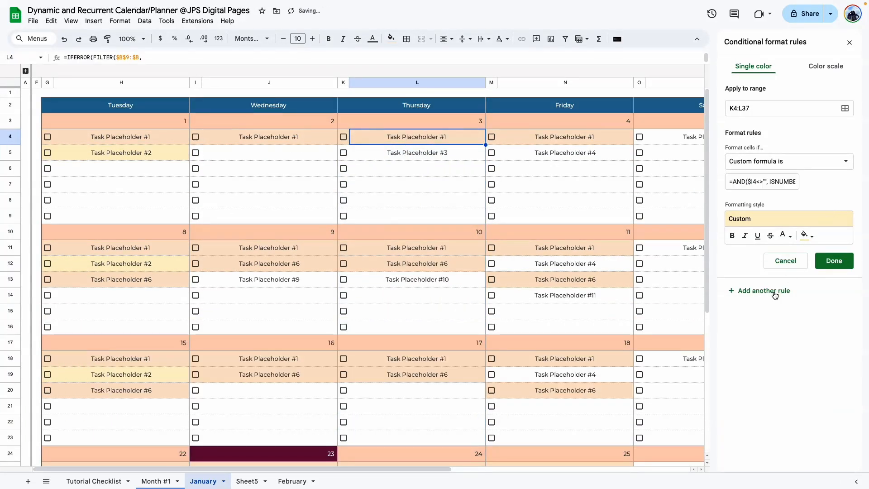
Step: Add a Friday Weekly rule for M4:N37, changing both column references in the custom formula to $N4
click(845, 108)
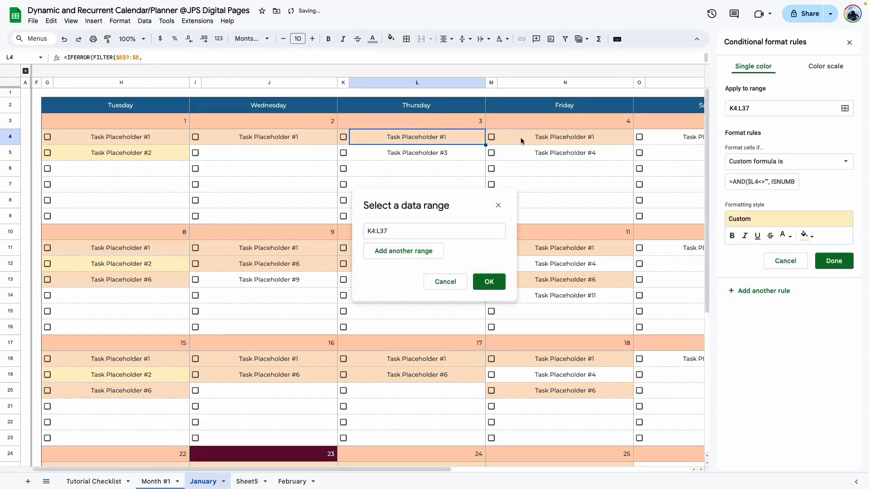
drag(494, 135, 521, 233)
click(490, 281)
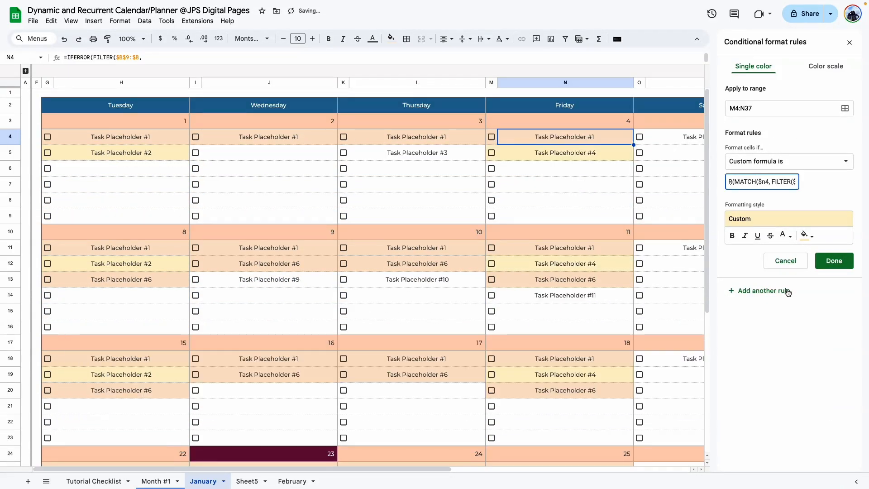
Step: Add a Saturday Weekly rule for O4:P37 with the custom formula =AND($P4<>"", ISNUMBER(MATCH($P4, FILTER($B$9:$B, $C$9:$C="Weekly"), 0)))
click(781, 296)
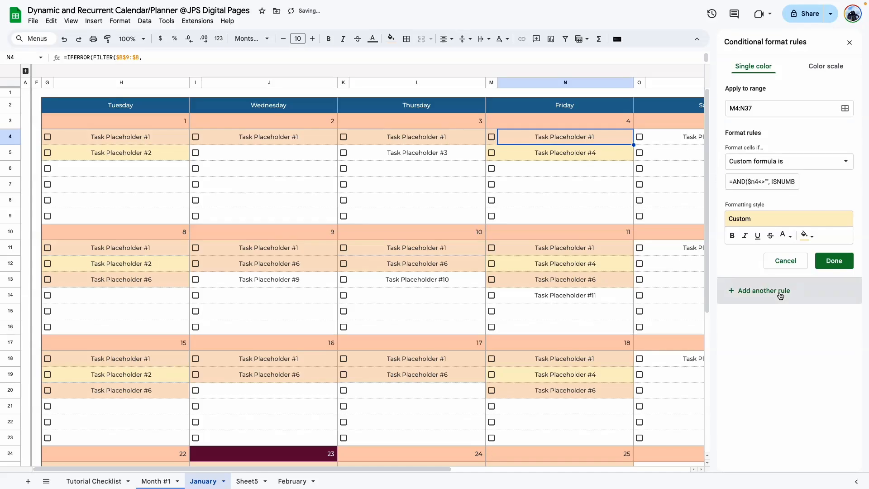
drag(418, 474, 658, 474)
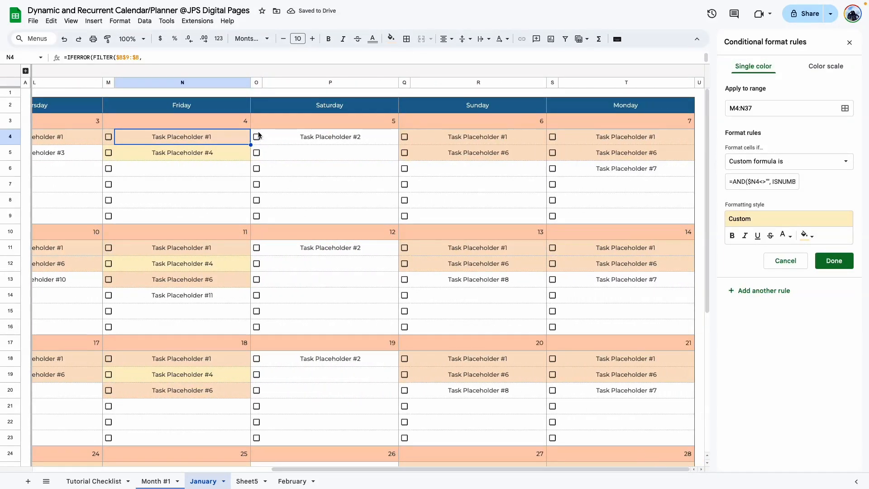
drag(259, 135, 386, 240)
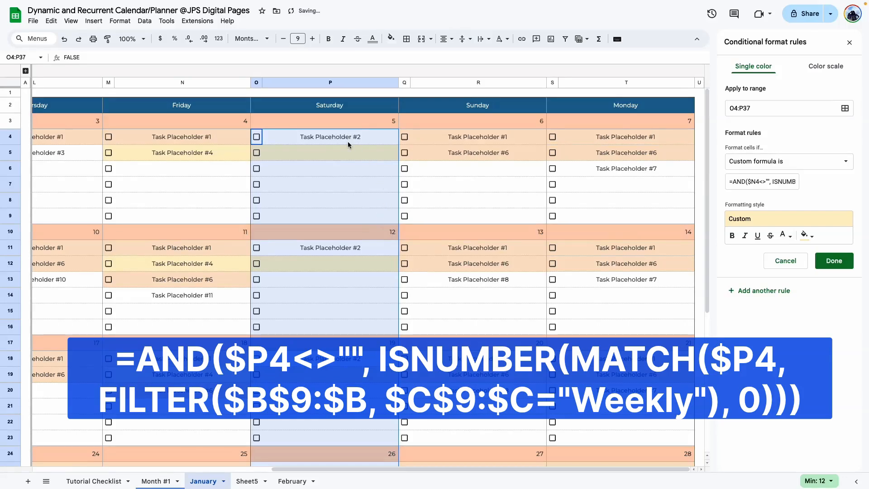
click(347, 142)
click(757, 181)
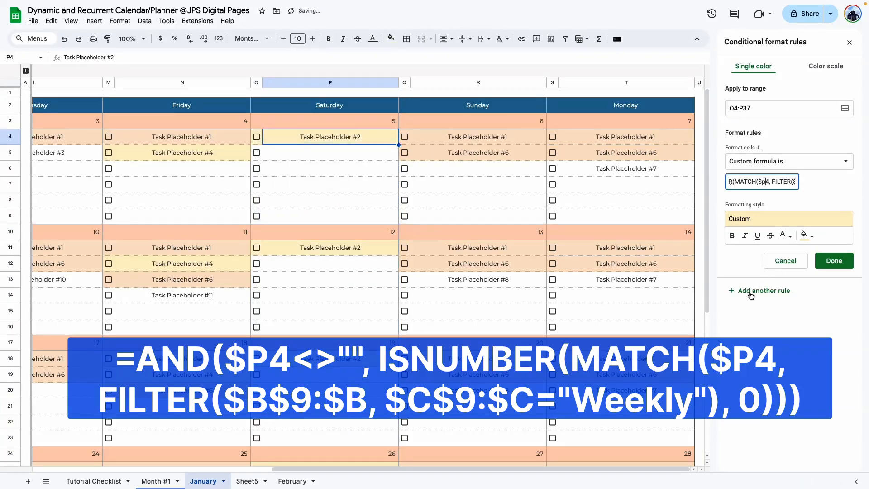
Step: Add a Sunday Weekly rule for Q4:R37 with the custom formula =AND($R4<>"", ISNUMBER(MATCH($R4, FILTER($B$9:$B, $C$9:$C="Weekly"), 0)))
click(751, 293)
click(845, 109)
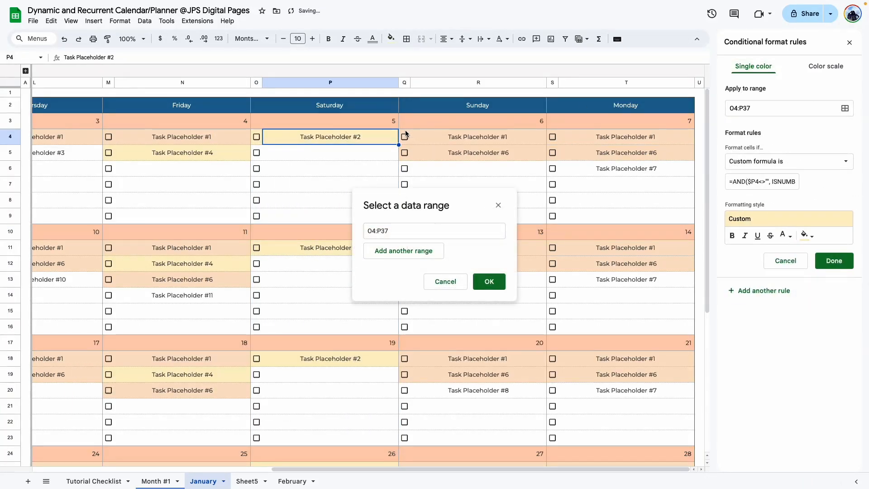
drag(405, 135, 498, 426)
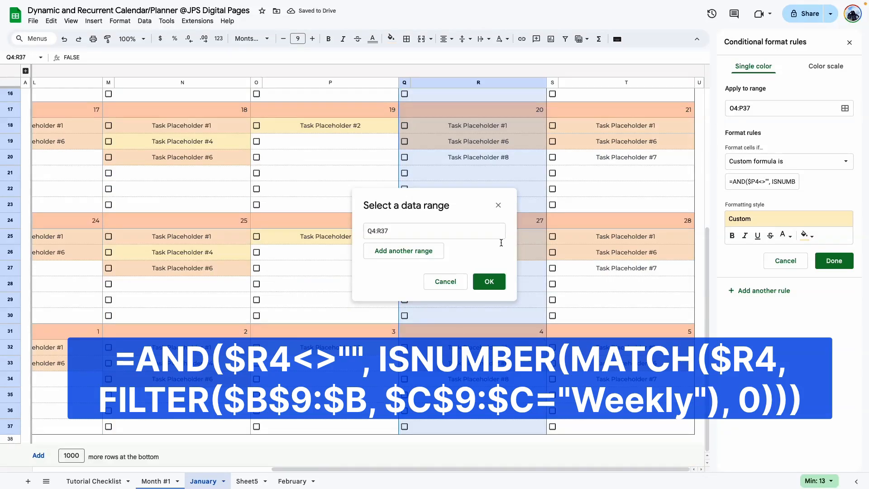
click(489, 281)
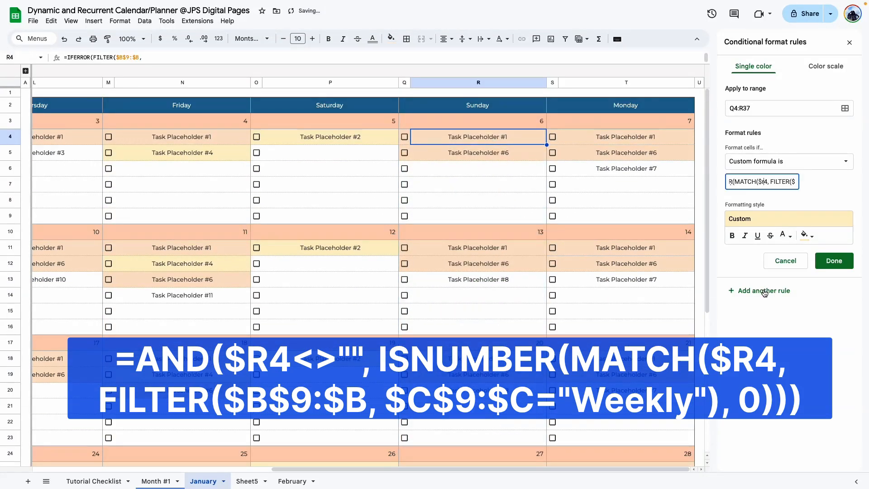
Step: Add and save a Monday Weekly rule for S4:T37 with the formula =AND($T4<>"", ISNUMBER(MATCH($T4, FILTER($B$9:$B, $C$9:$C="Weekly"), 0)))
click(765, 292)
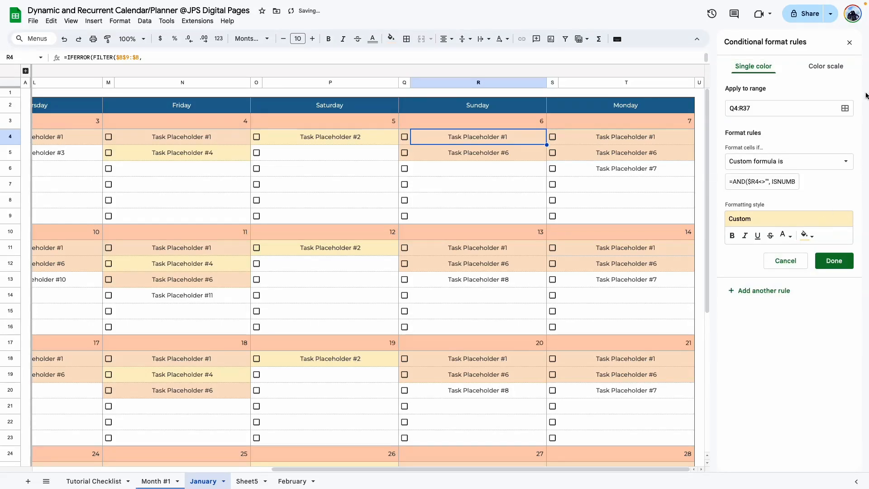
click(845, 108)
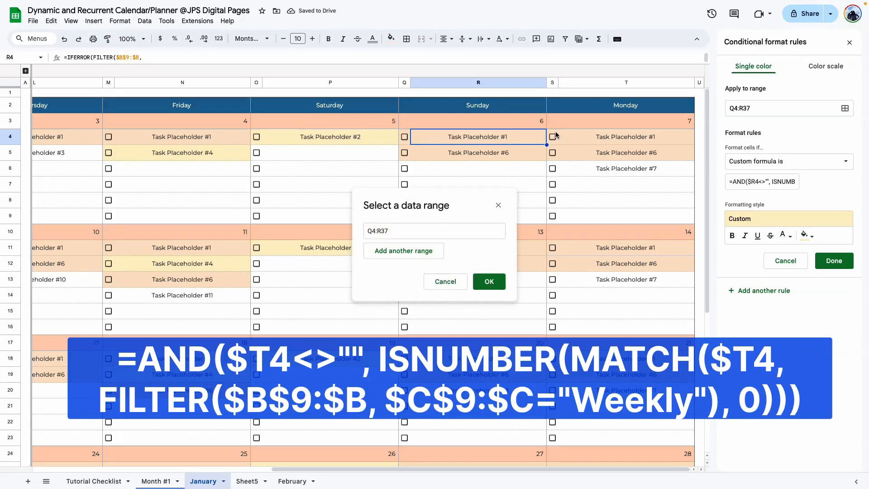
drag(557, 132, 643, 424)
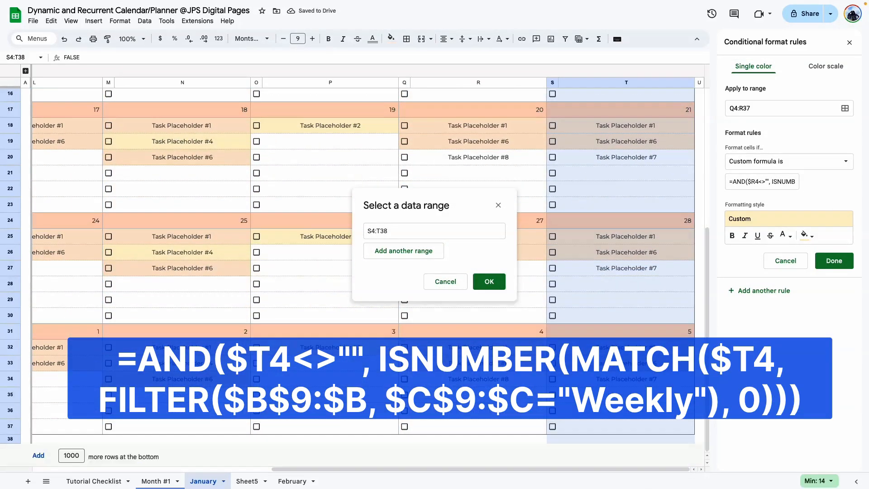
click(489, 281)
scroll(635, 157, up, 5)
click(631, 142)
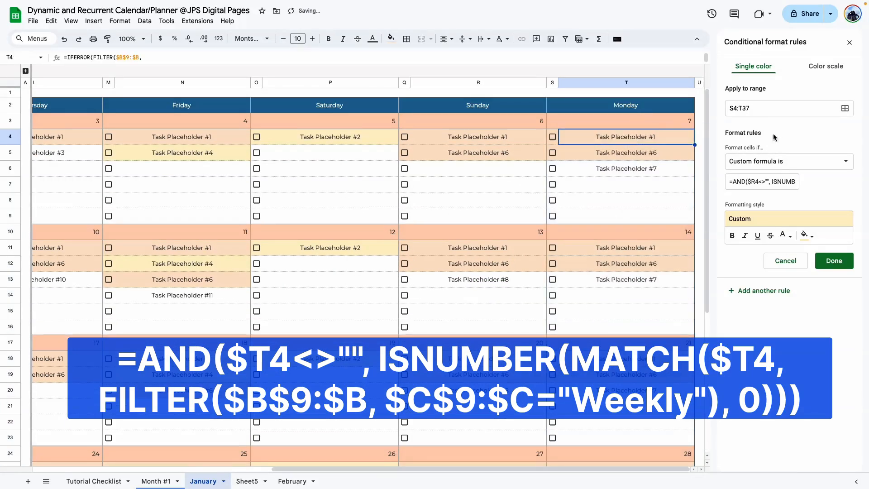
click(754, 182)
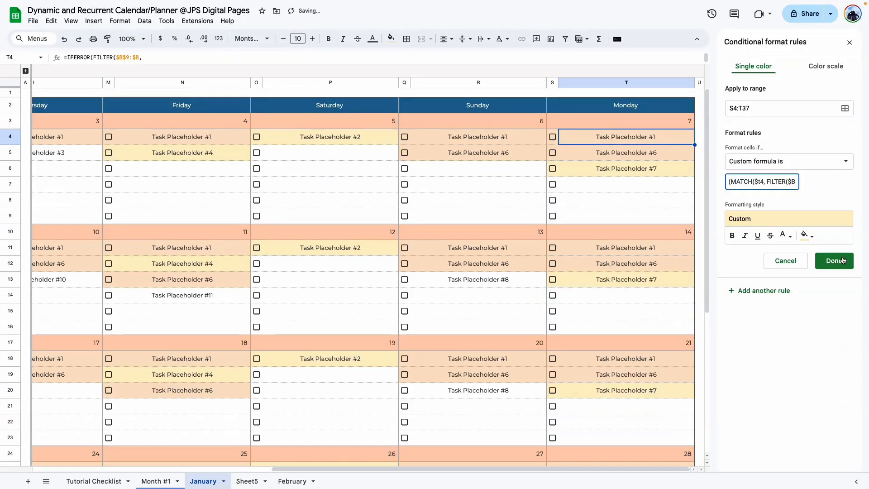
click(843, 260)
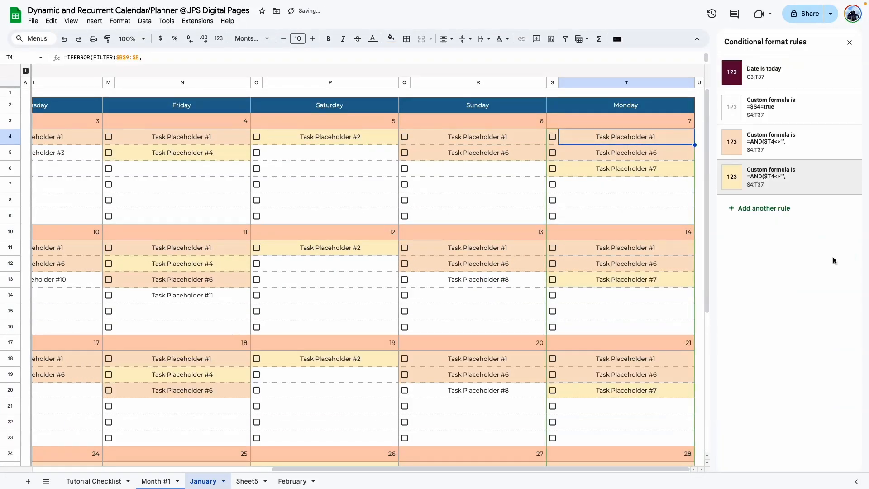
Step: Close the conditional format rules and expand the grouped task list columns beside the first calendar days
click(849, 42)
click(662, 188)
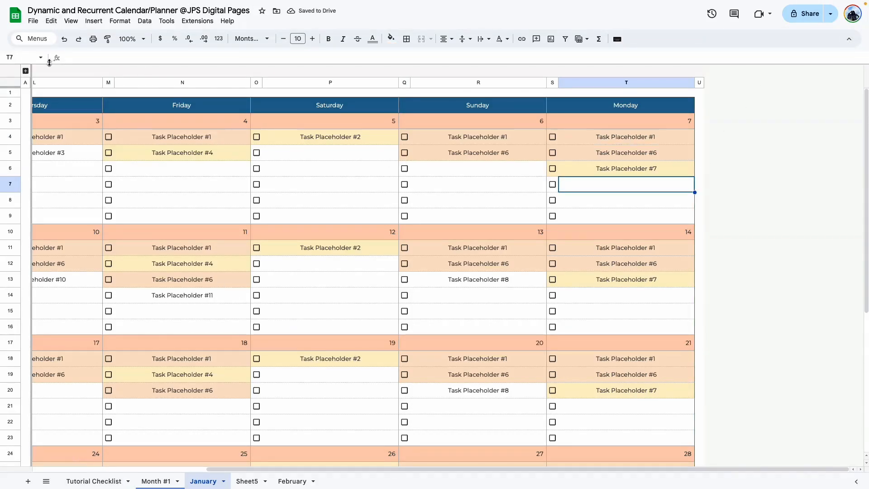
click(25, 70)
click(378, 187)
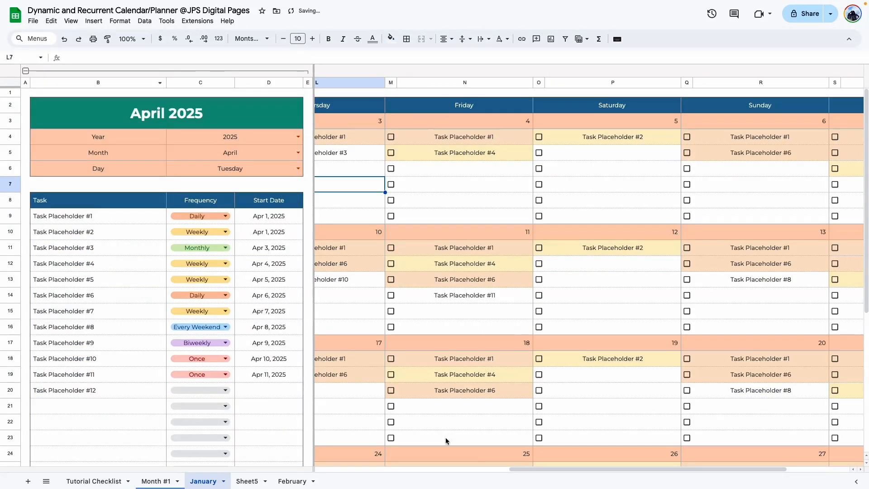
drag(547, 465, 350, 454)
click(495, 424)
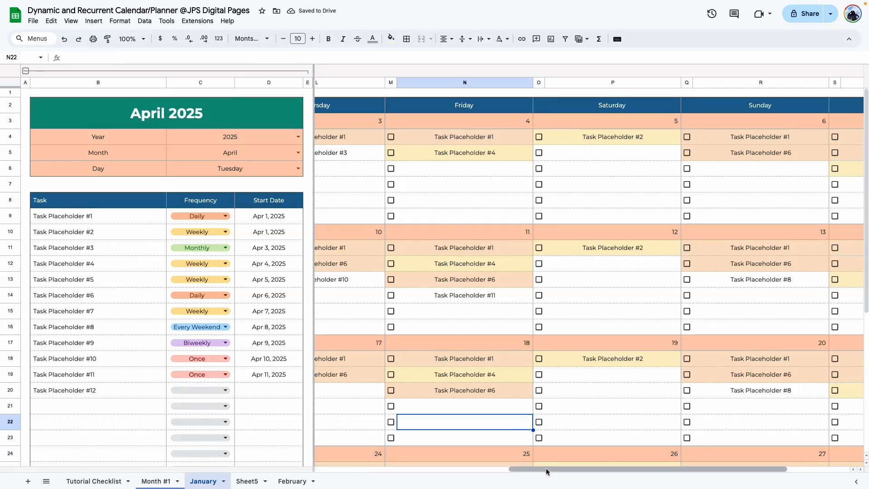
drag(548, 471, 305, 460)
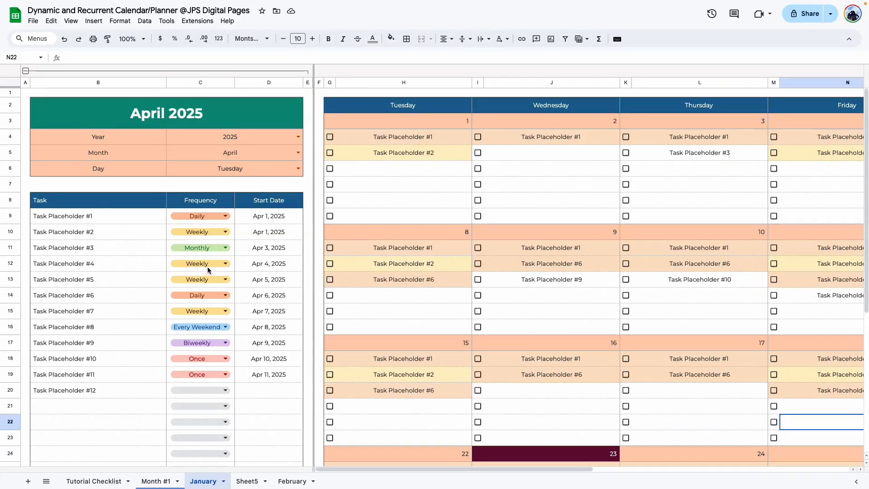
Step: Set the frequency of Task Placeholder #4 to Once and inspect its entry in the Friday column
click(46, 267)
click(213, 269)
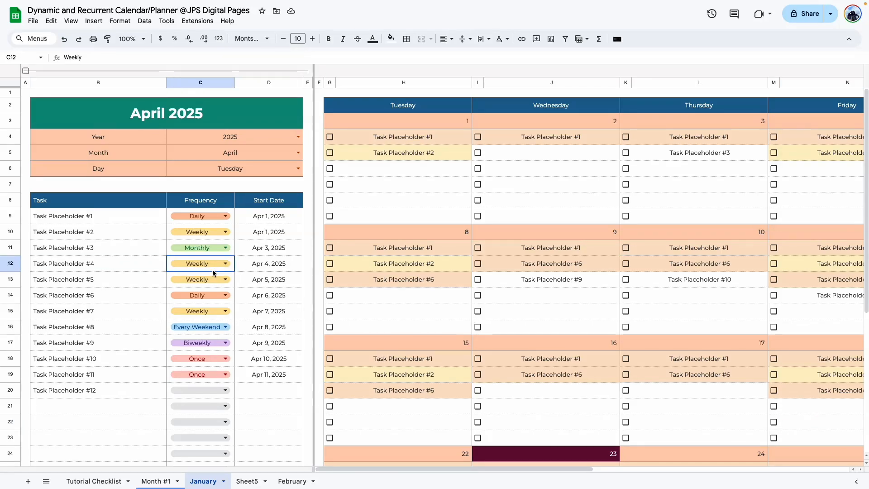
click(300, 266)
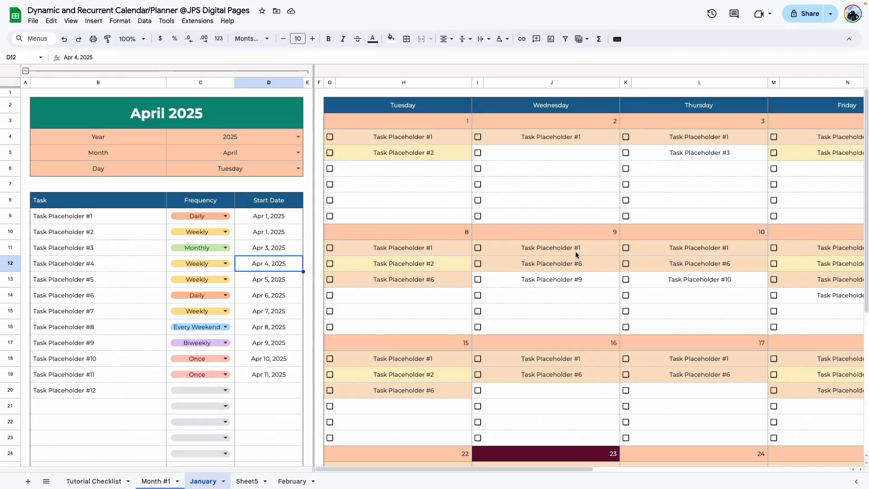
drag(428, 469, 596, 470)
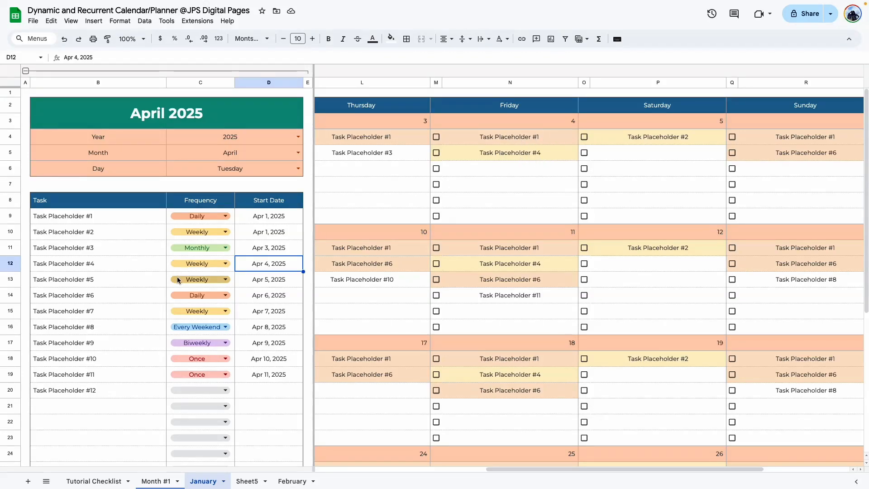
click(197, 263)
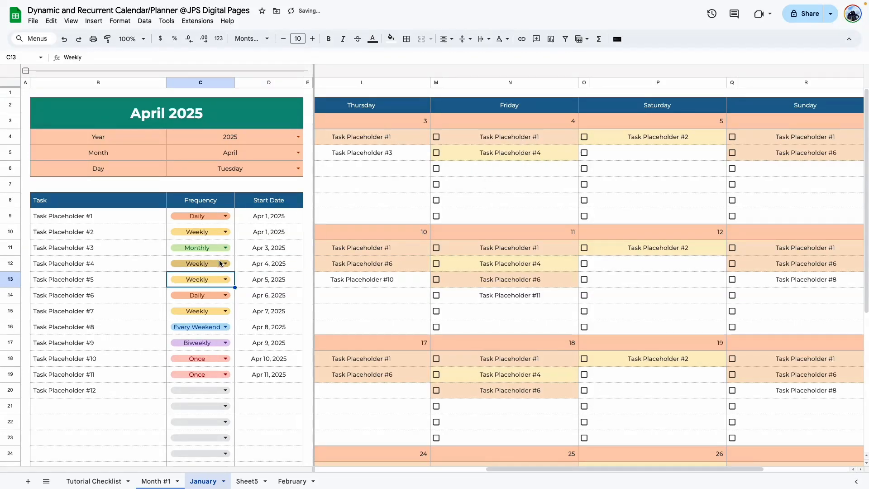
click(184, 278)
click(492, 159)
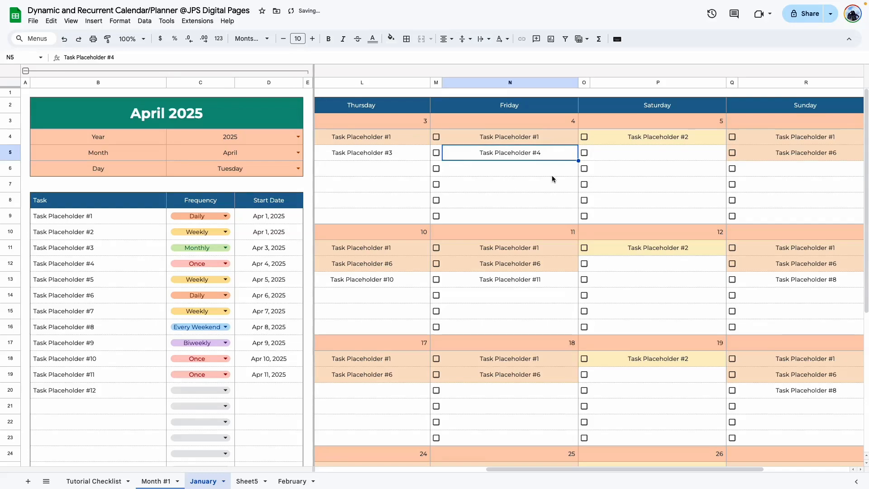
Step: Try the Daily frequency for Task Placeholder #4, check its Friday entry, and set the frequency back to Weekly
click(476, 202)
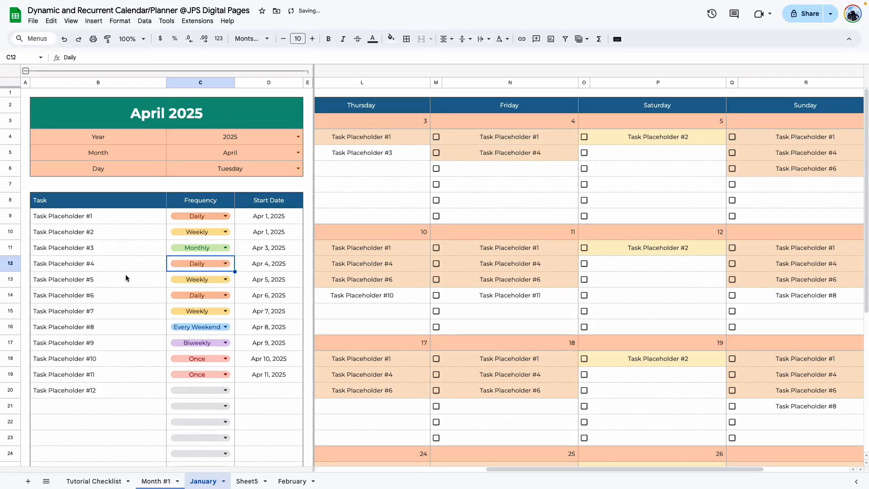
click(512, 155)
click(218, 271)
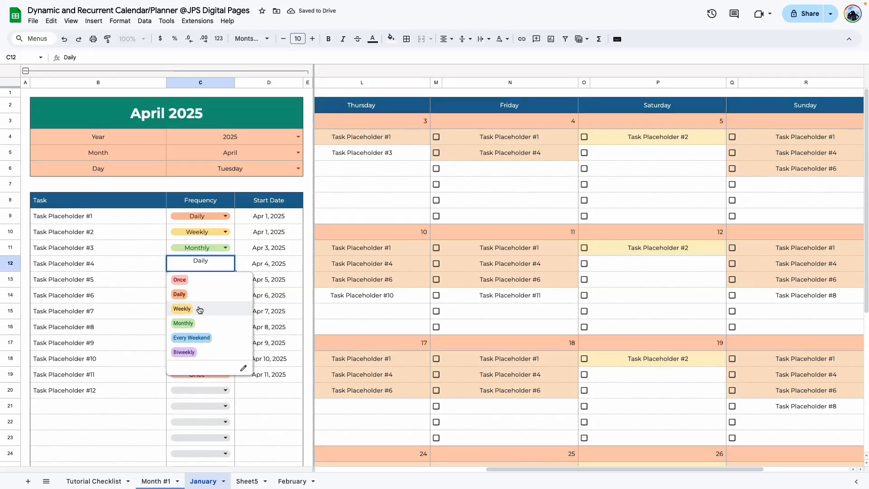
click(229, 307)
click(523, 176)
click(505, 156)
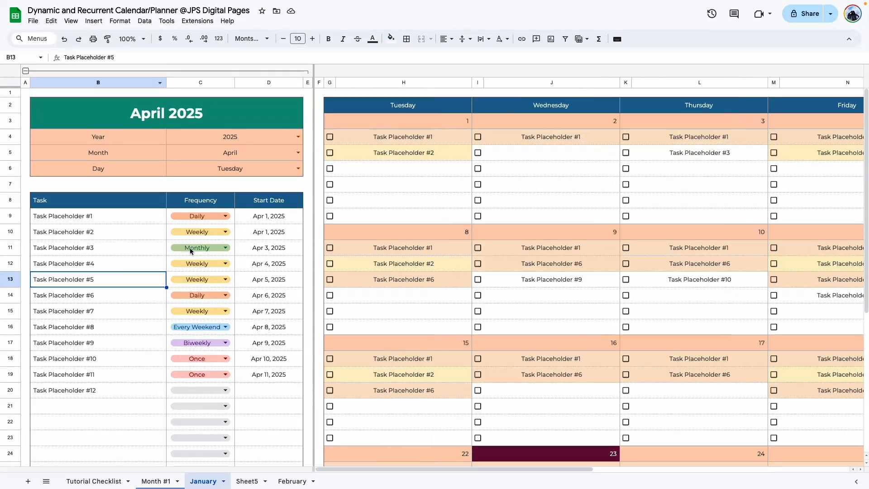
Step: In the formula stored in Sheet5's merged cell A1:I1, replace "Weekly" with "Monthly" and copy the whole formula
click(191, 250)
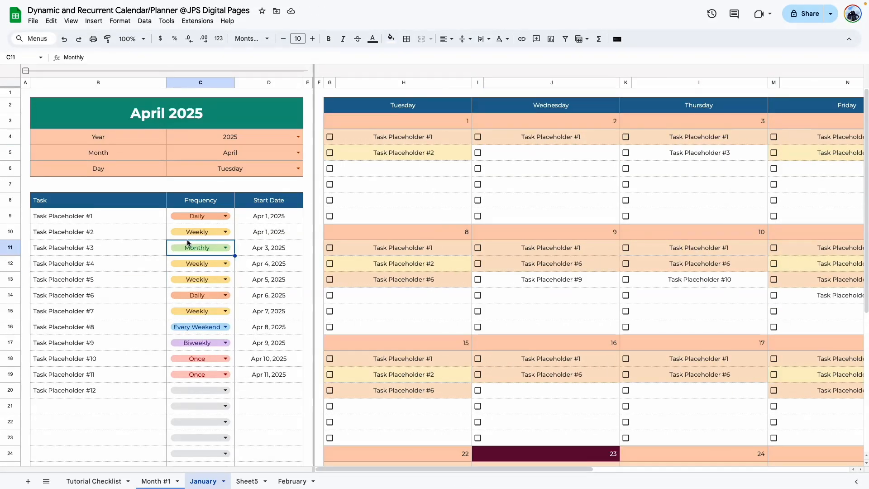
double_click(67, 57)
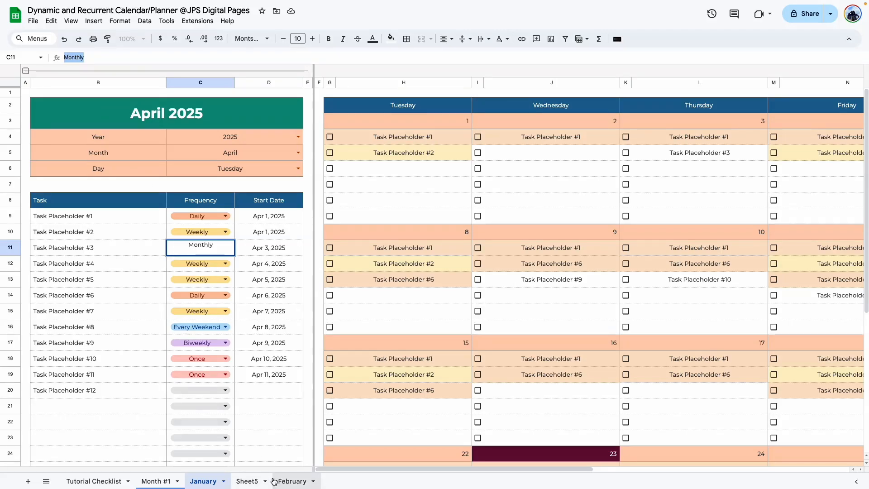
click(247, 481)
click(201, 168)
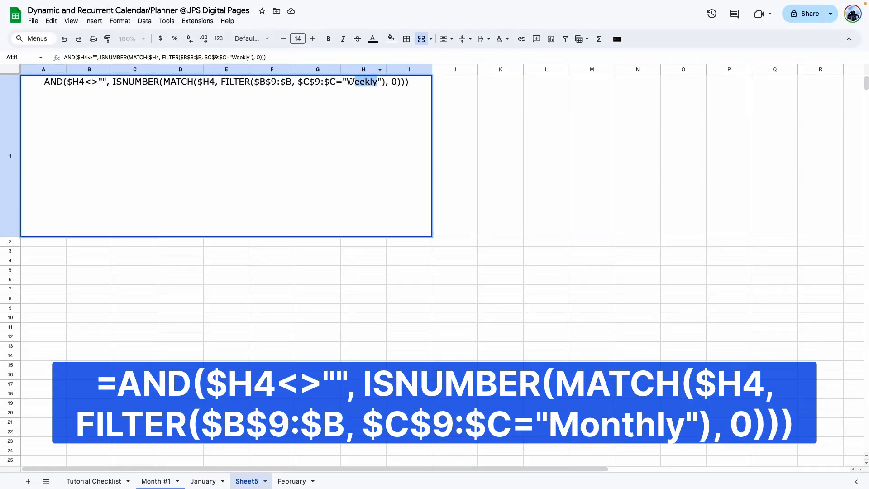
drag(351, 82, 350, 82)
text(Monthly)
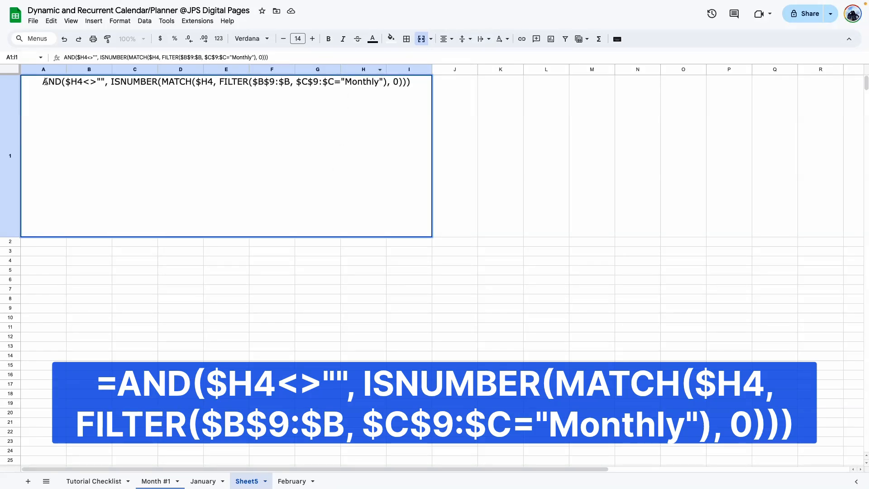
drag(43, 82, 414, 77)
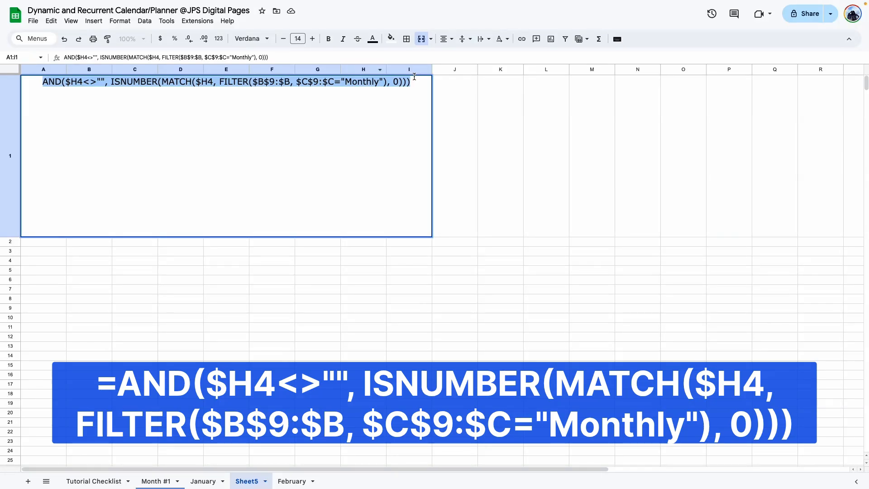
click(419, 289)
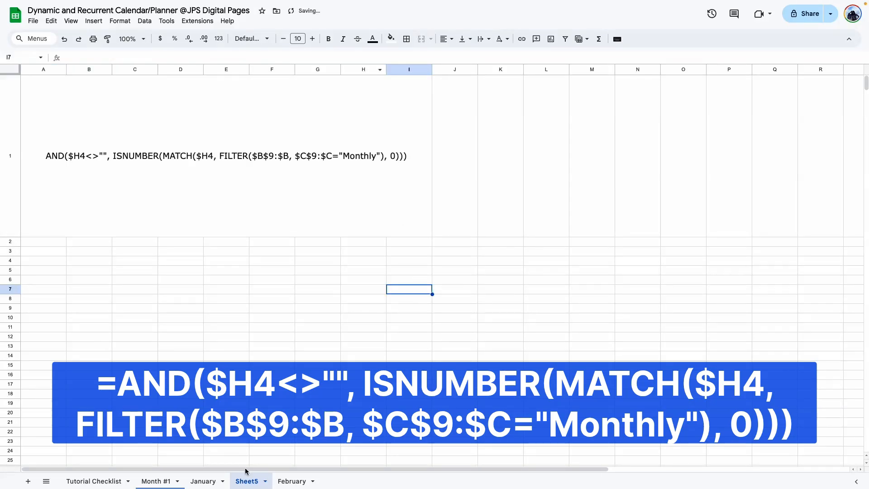
Step: On the January sheet, collapse the grouped task list columns and add another conditional format rule based on the Tuesday Weekly rule for G4:H37
click(201, 482)
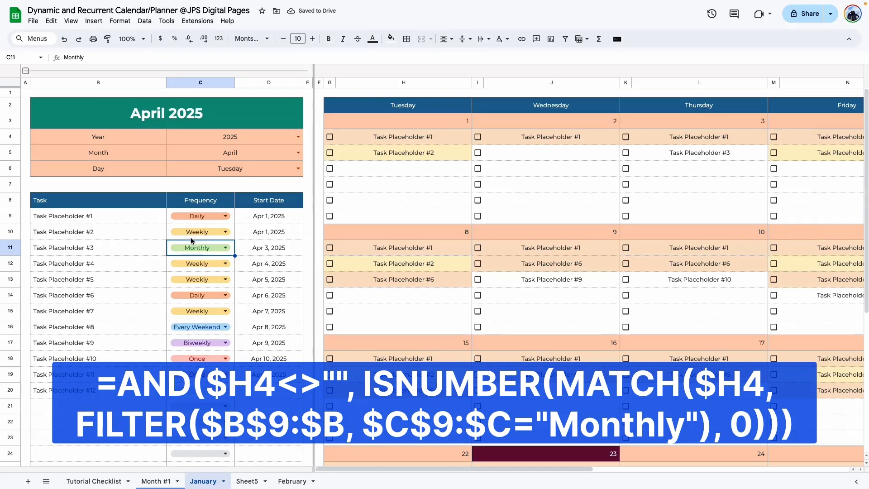
click(26, 71)
click(173, 154)
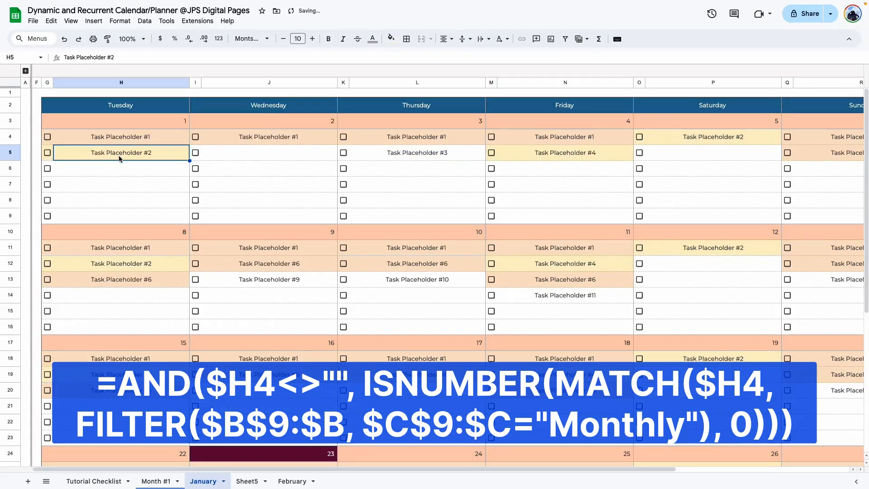
click(373, 39)
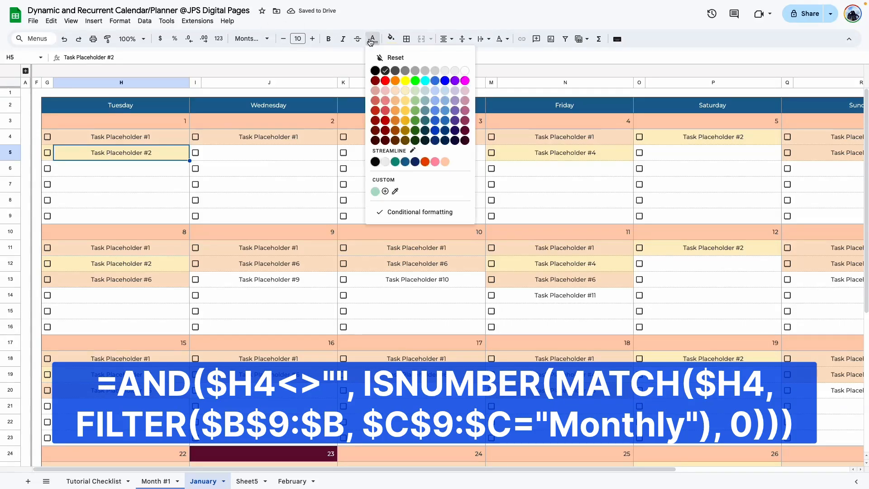
click(419, 212)
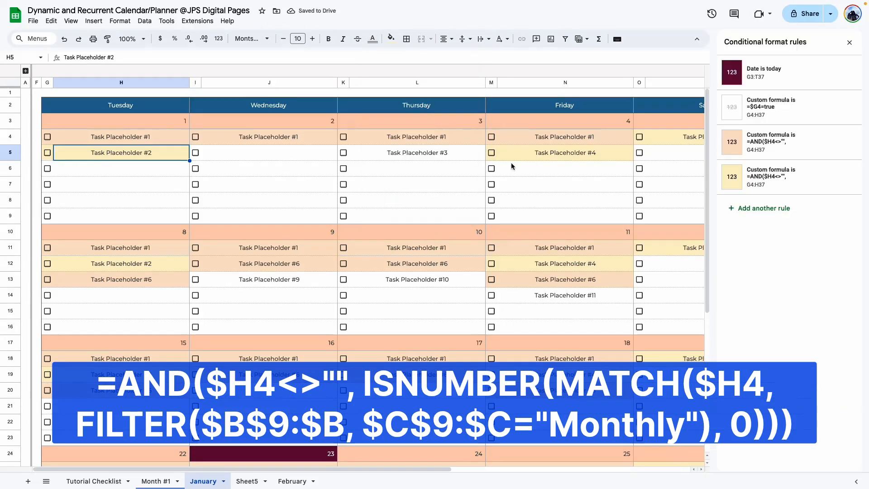
click(773, 188)
click(764, 293)
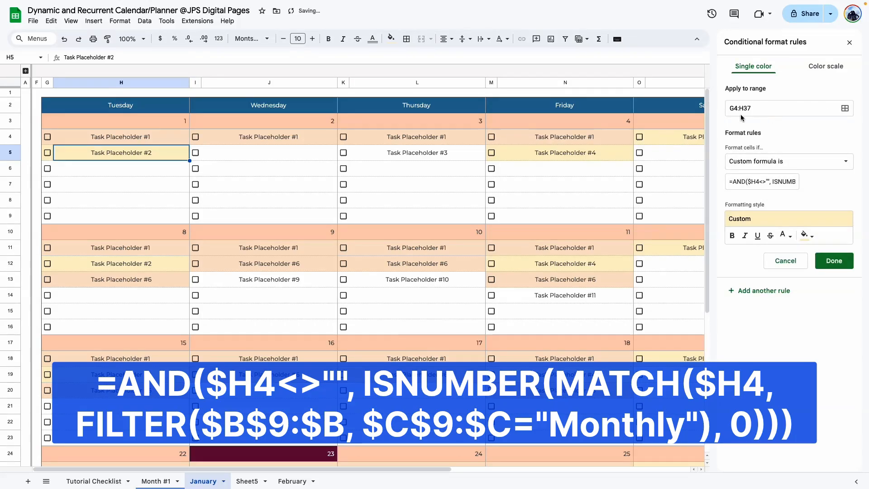
Step: Replace the new Tuesday rule's custom formula with =AND($H4<>"", ISNUMBER(MATCH($H4, FILTER($B$9:$B, $C$9:$C="Monthly"), 0)))
click(751, 180)
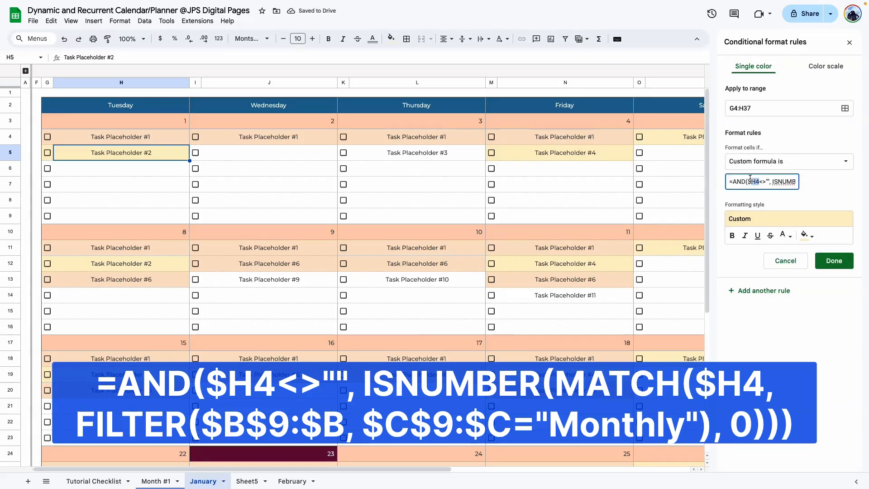
key(ctrl+a)
key(ctrl+c)
key(BackSpace)
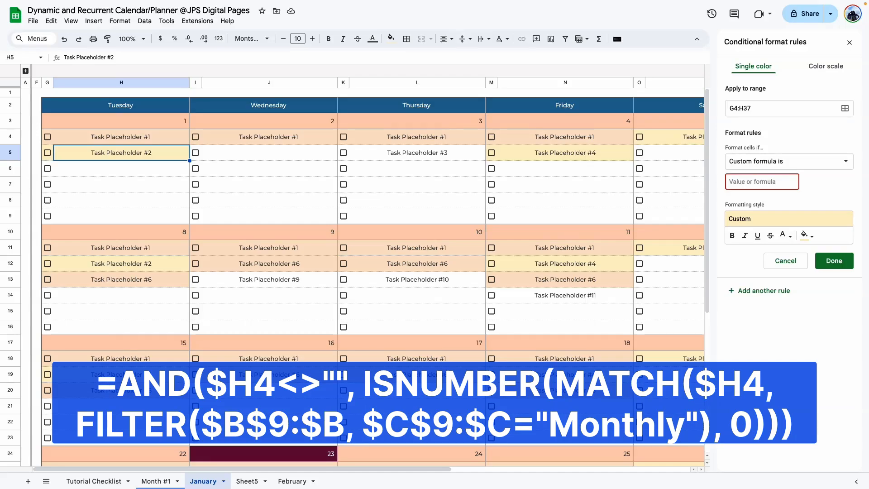
text(=)
key(ctrl+v)
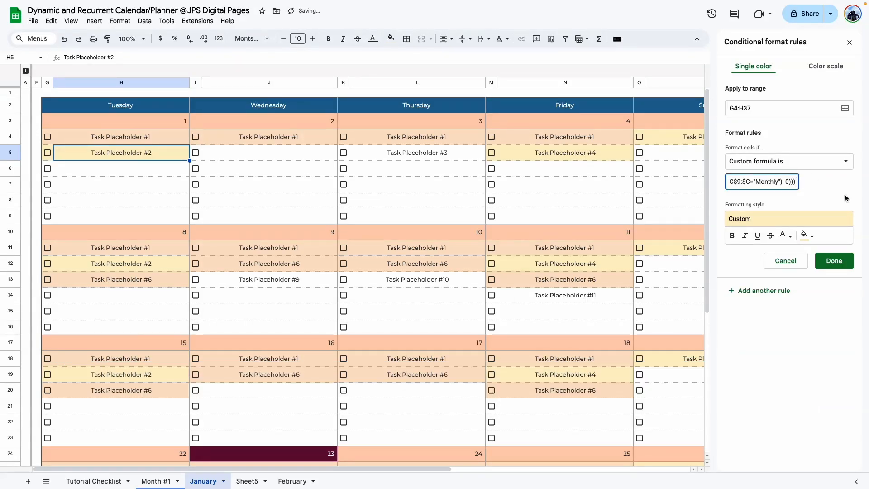
Step: Give the Tuesday Monthly rule a light green fill and save it
click(824, 198)
click(808, 235)
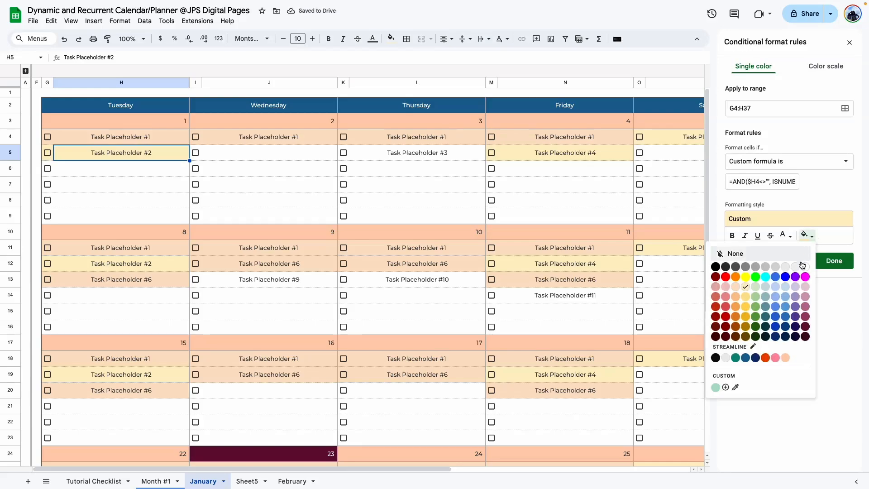
click(754, 288)
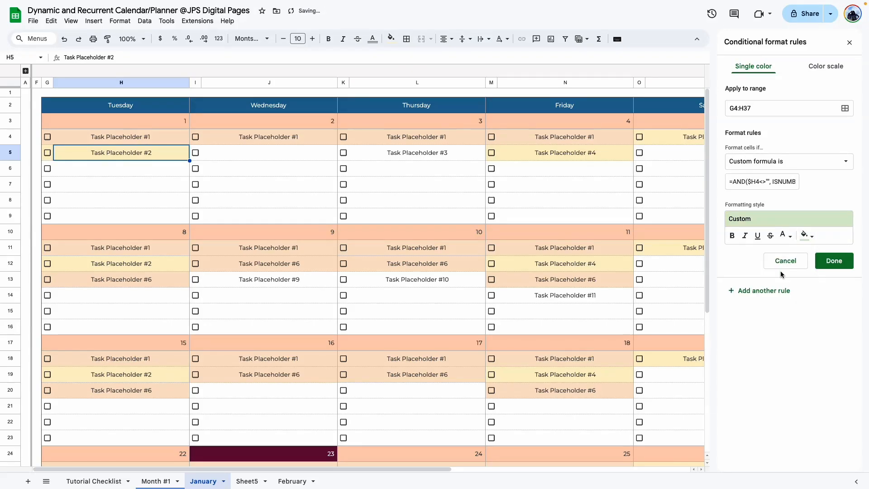
click(834, 261)
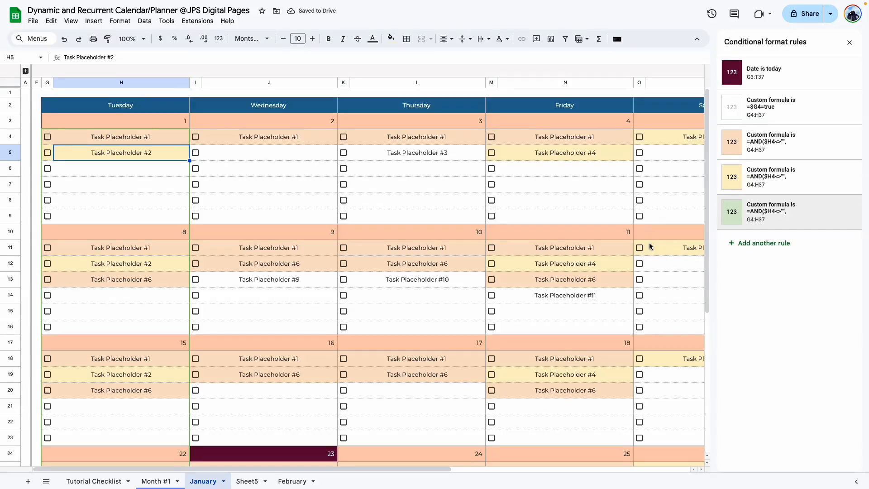
Step: Expand the task list, set Task Placeholder #3's start date to Apr 1, 2025, and check its entry in the Tuesday column
click(26, 71)
click(426, 213)
click(201, 251)
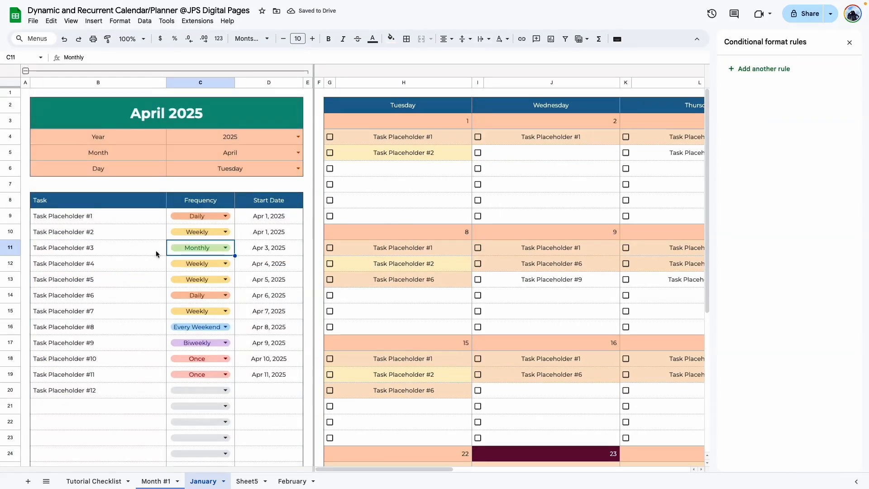
click(270, 250)
double_click(270, 245)
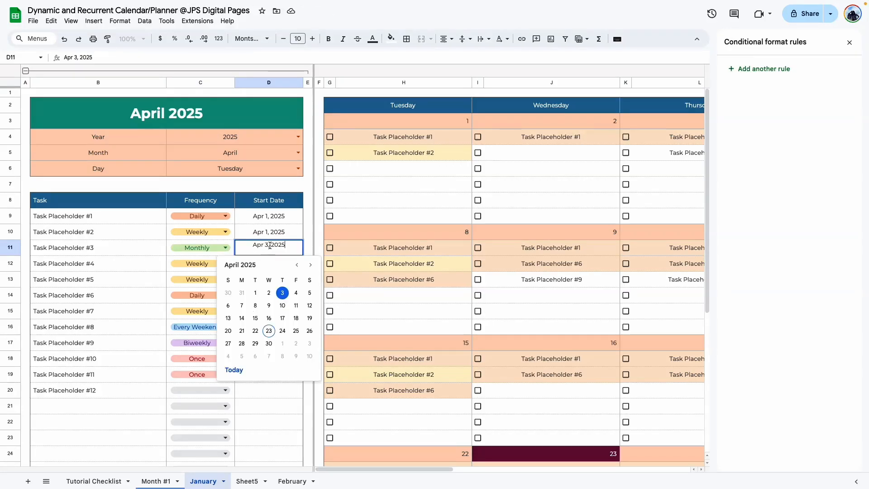
click(258, 293)
click(406, 227)
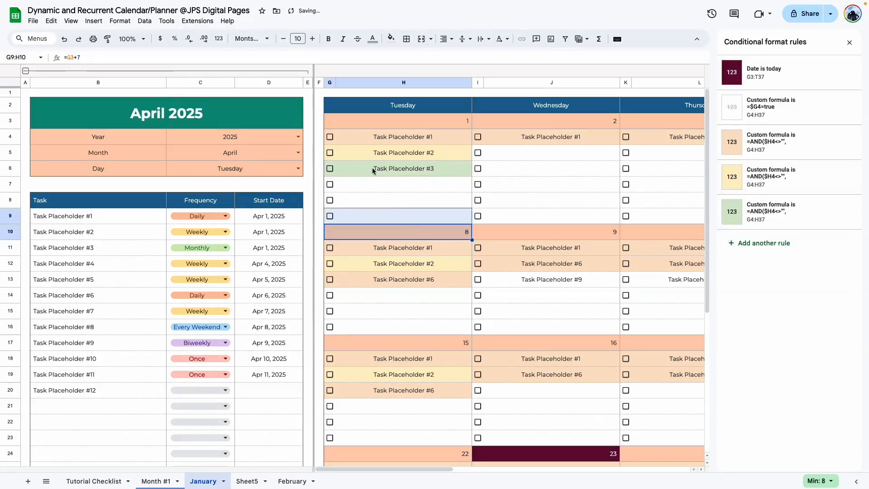
click(407, 174)
click(393, 198)
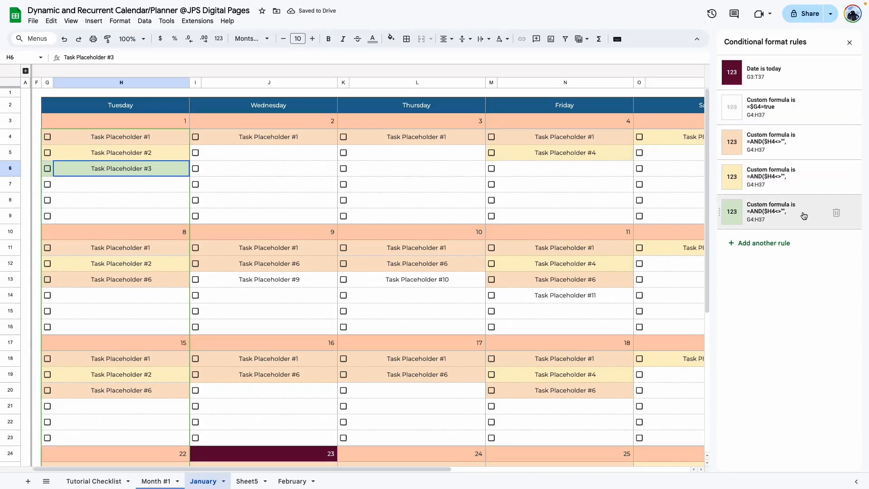
Step: Add a Wednesday Monthly rule based on the Tuesday one, applied to I4:J37 with its formula references changed to $J4
click(791, 217)
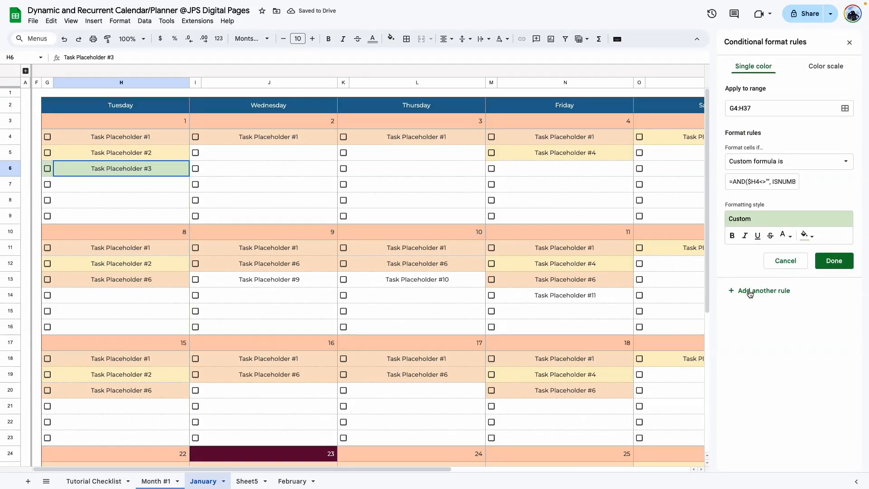
click(845, 109)
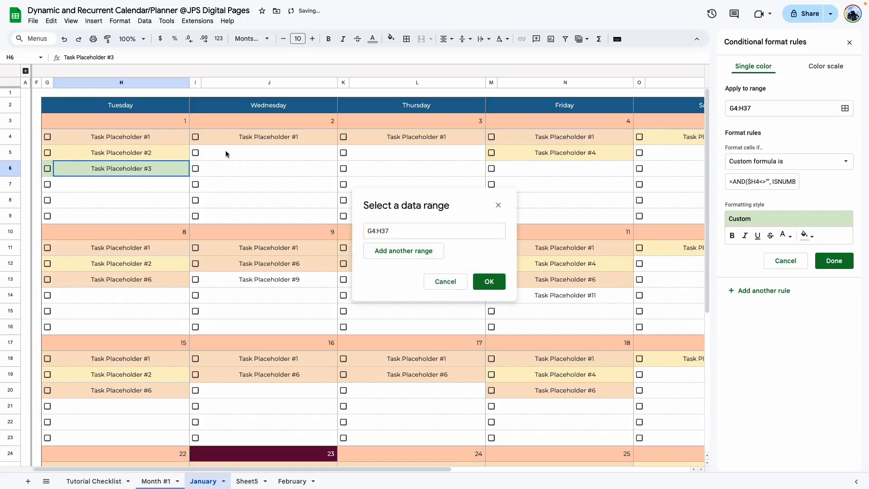
drag(197, 136, 271, 421)
click(490, 281)
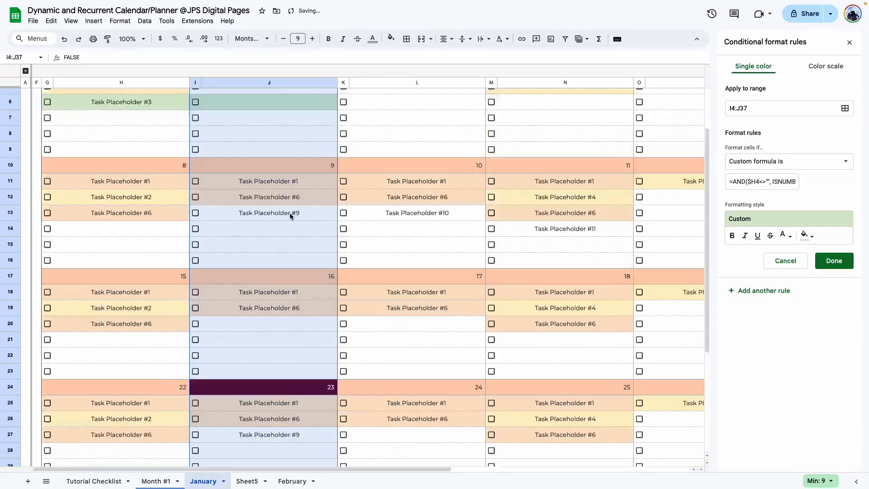
scroll(290, 213, up, 3)
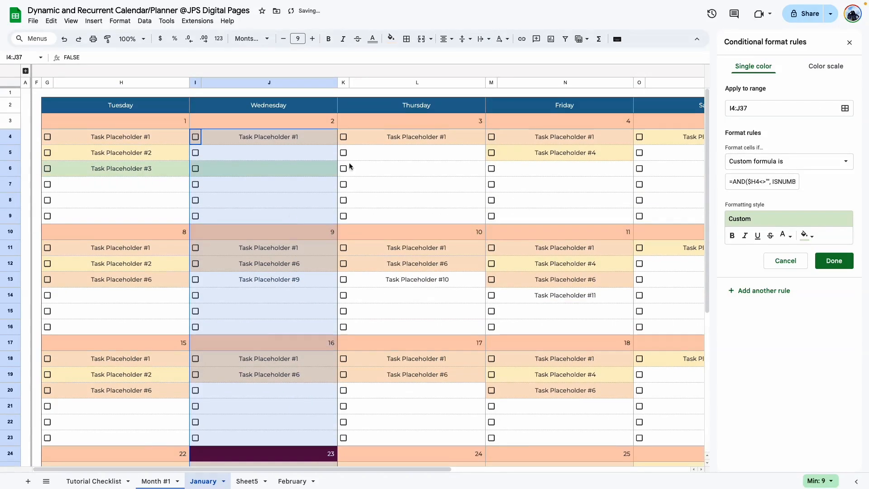
click(753, 181)
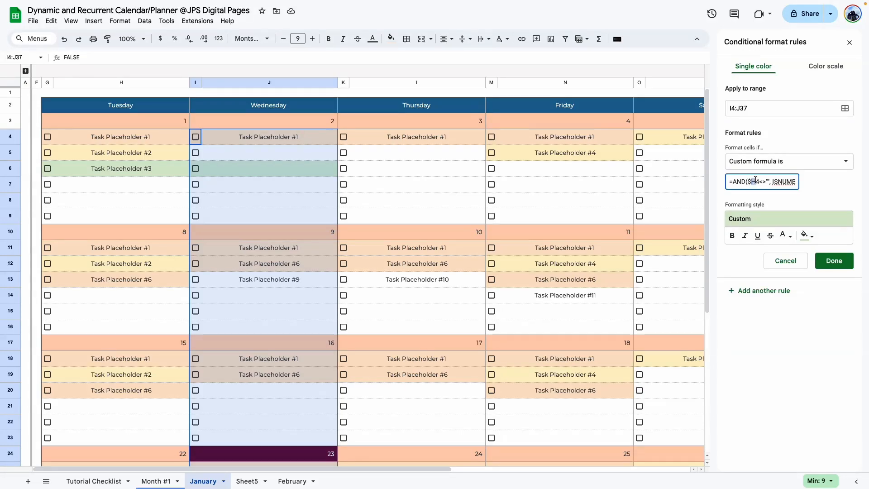
text(j)
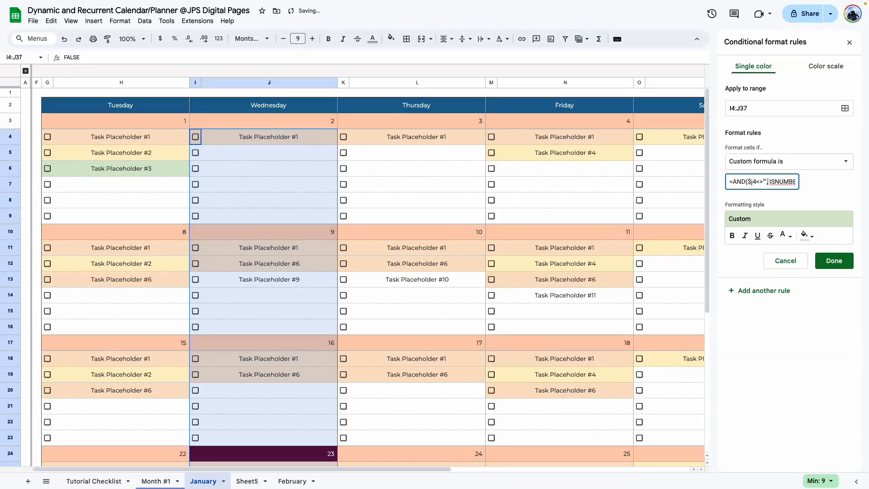
Step: Add a Thursday Monthly rule based on the Wednesday one, applied to K4:L36 with its formula references changed to $L4
click(751, 292)
click(845, 108)
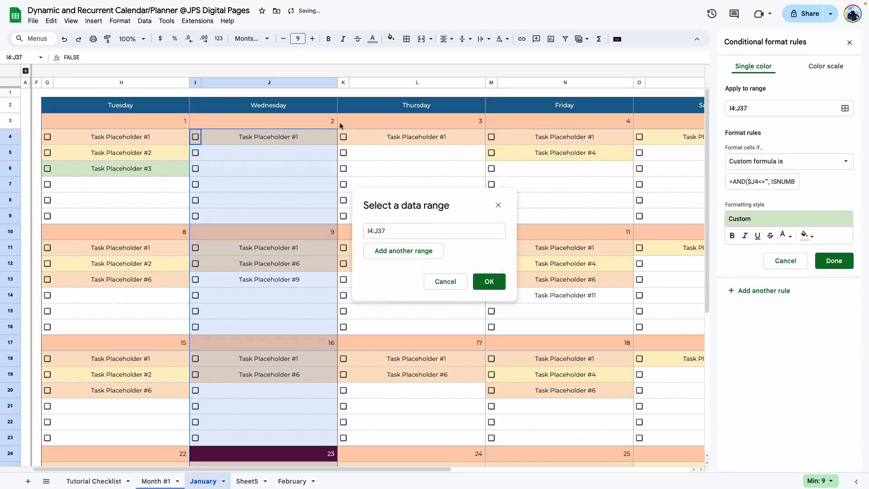
drag(344, 136, 344, 168)
drag(360, 210, 408, 412)
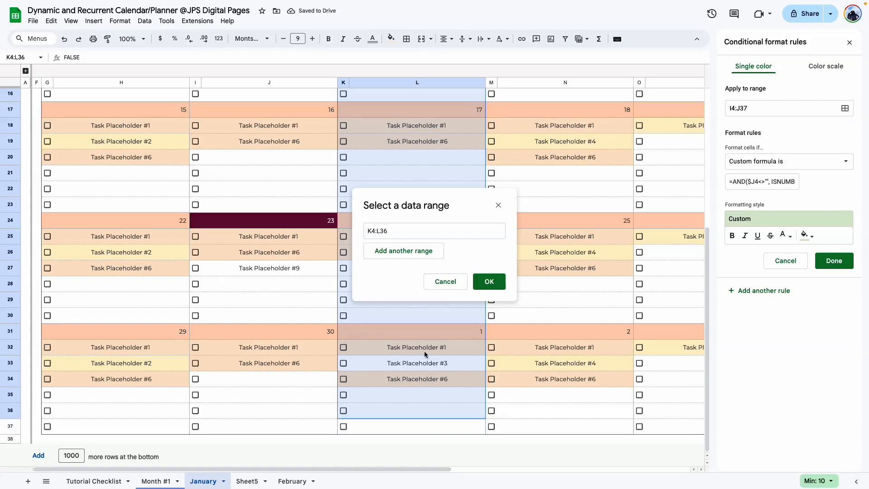
click(477, 282)
click(421, 138)
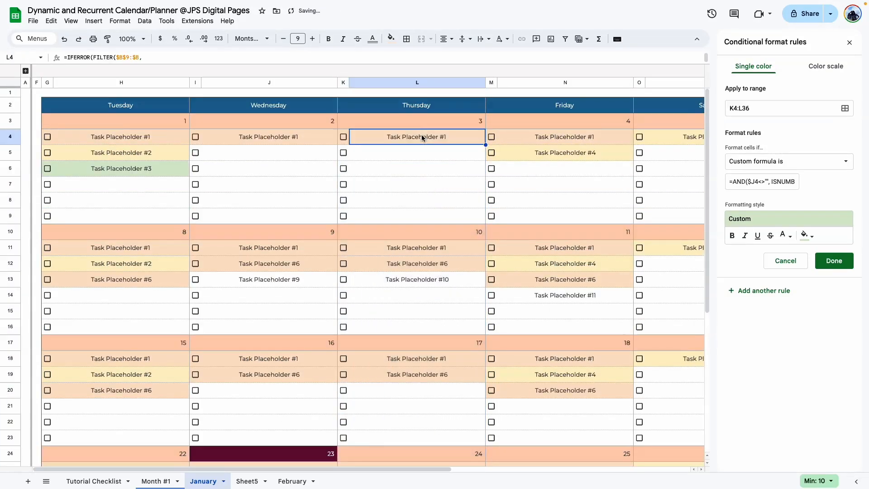
click(753, 180)
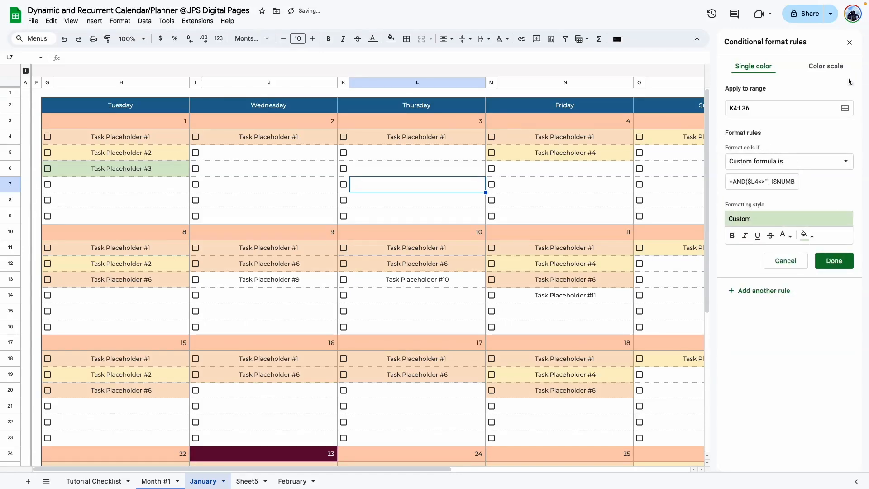
Step: Add a Friday Monthly rule based on the Thursday one, applied to M4:N37 with its formula references changed to $N4
click(845, 108)
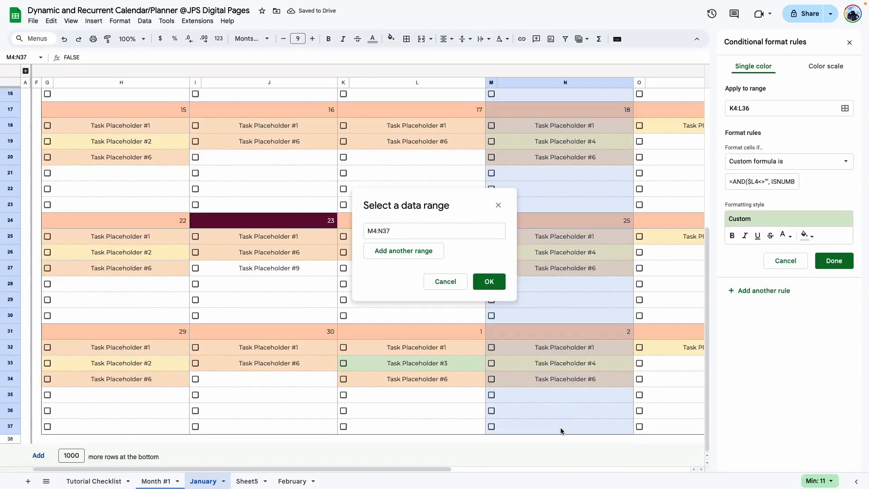
click(489, 281)
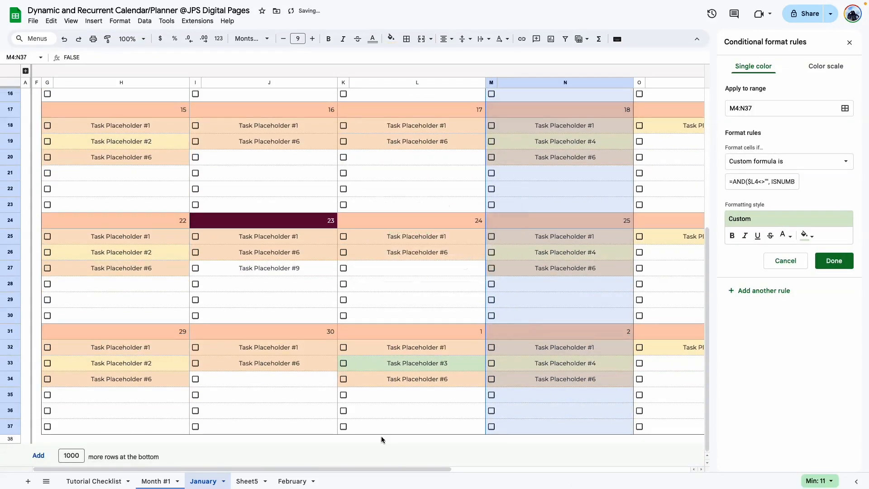
drag(364, 470, 520, 473)
scroll(416, 207, left, 3)
scroll(430, 181, up, 5)
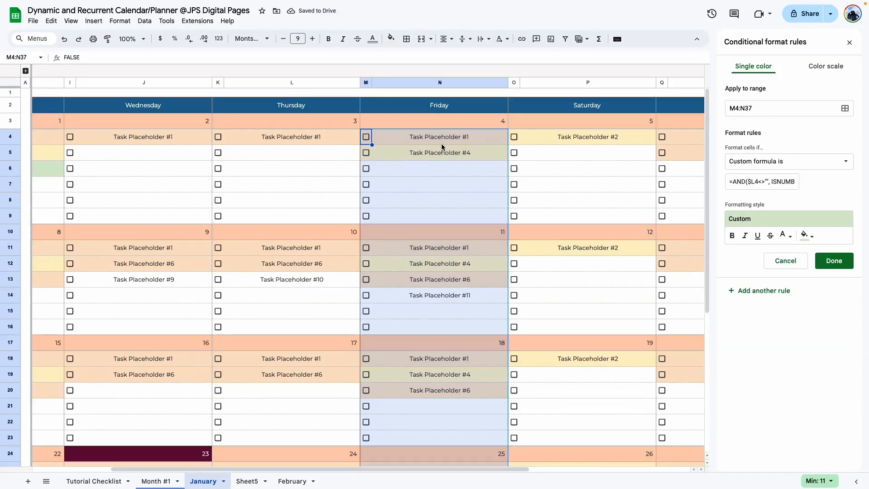
click(442, 138)
click(754, 183)
text(n)
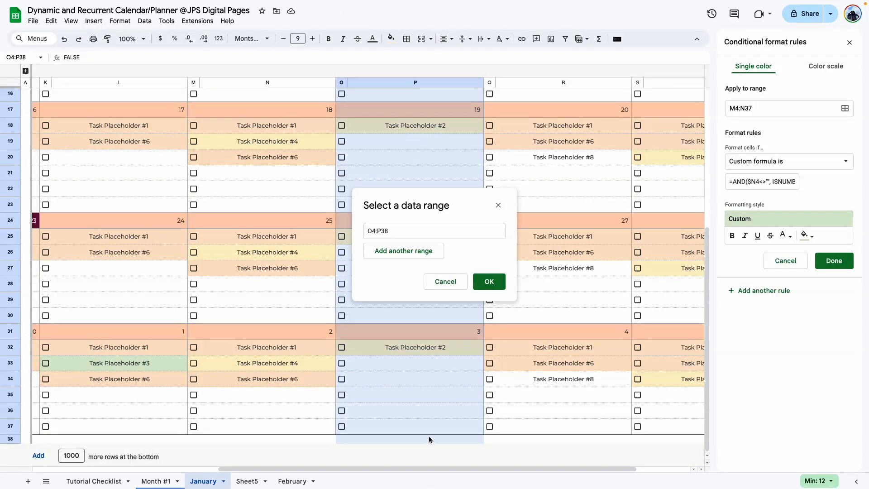
Step: Add Monthly rules for Saturday on O4:P37 with $P4 and for Sunday on Q4:R37 with $R4 as formula references
drag(429, 436, 425, 426)
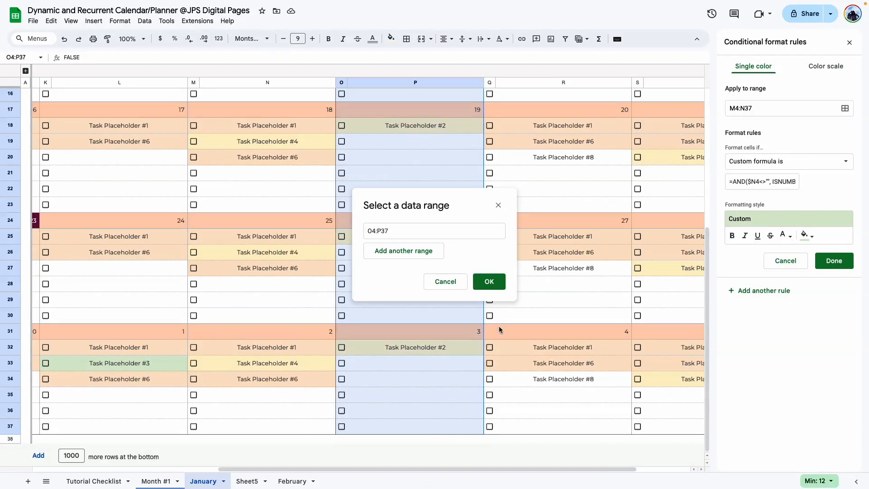
click(489, 281)
key(BackSpace)
text(p4, FILTER($)
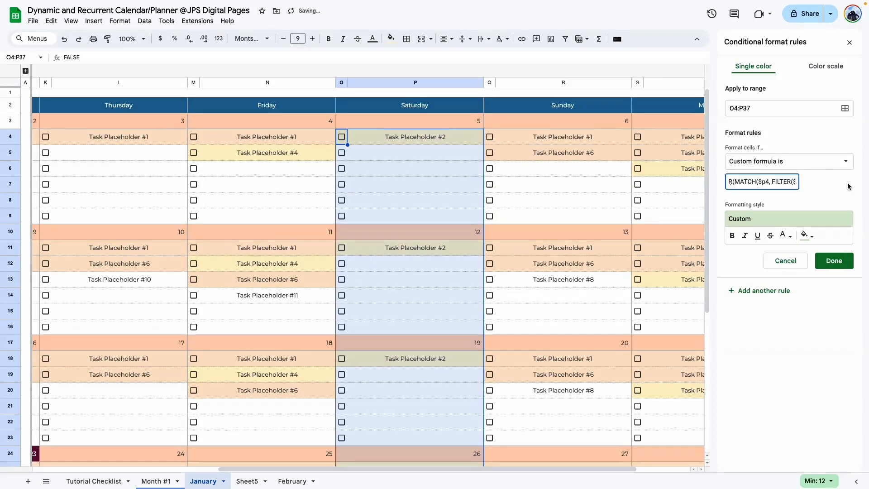
click(832, 203)
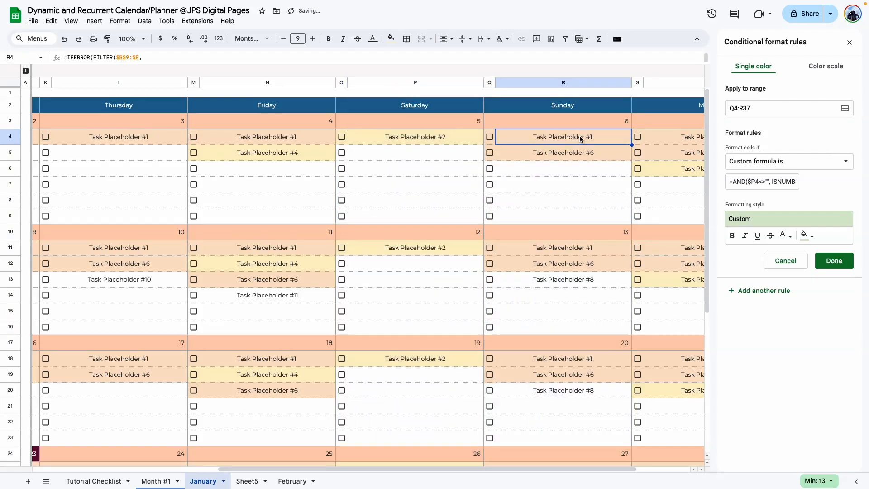
Step: Add a Monday Monthly rule for S4:T37 with its formula references changed to $T4, and save it
click(845, 108)
drag(665, 137, 686, 426)
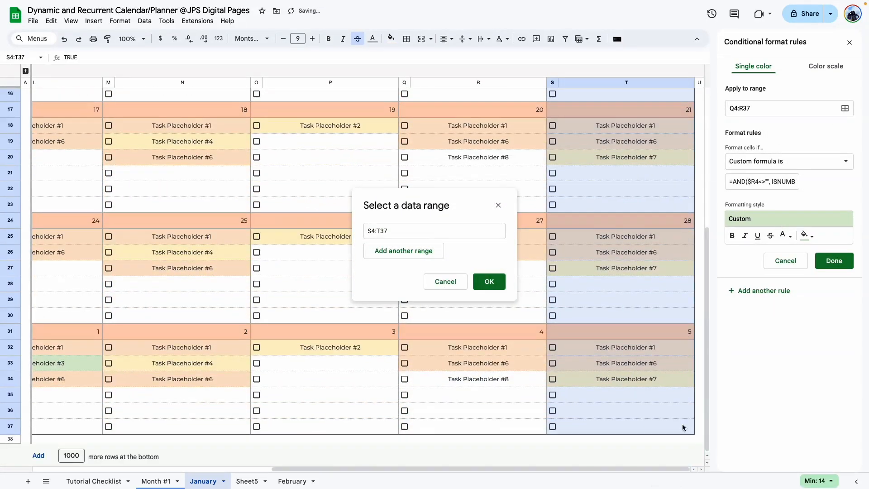
click(489, 281)
click(632, 135)
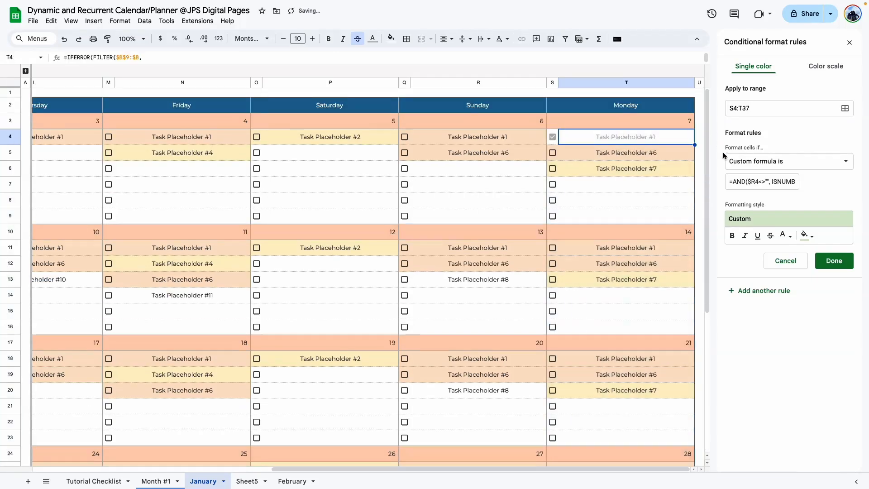
double_click(779, 182)
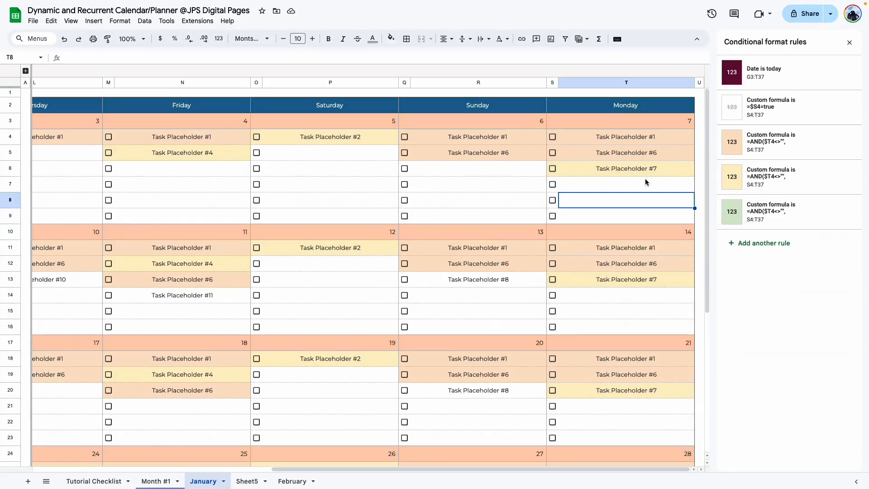
Step: Expand the task list beside the calendar and set Task Placeholder #3's start date to Apr 2, 2025
click(646, 182)
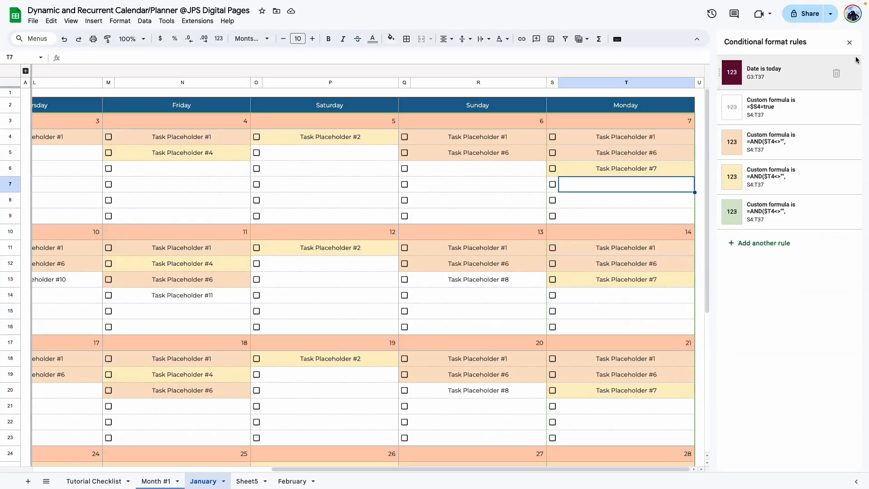
drag(374, 474, 133, 192)
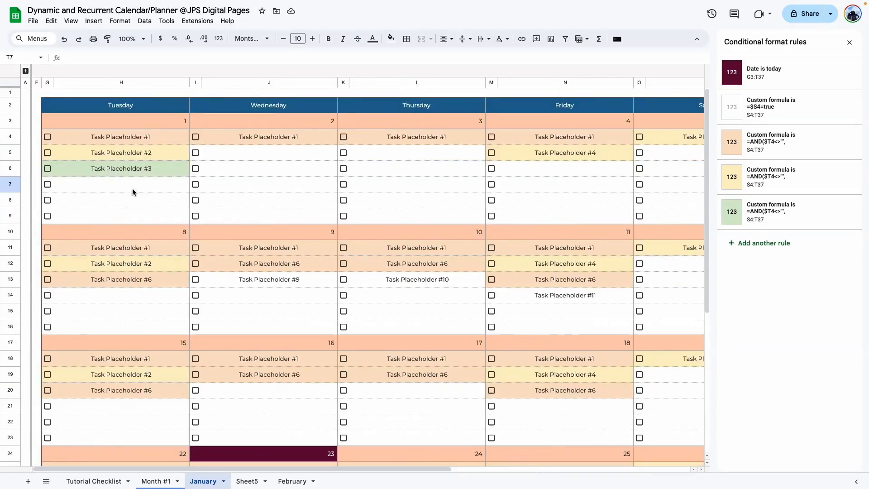
click(26, 71)
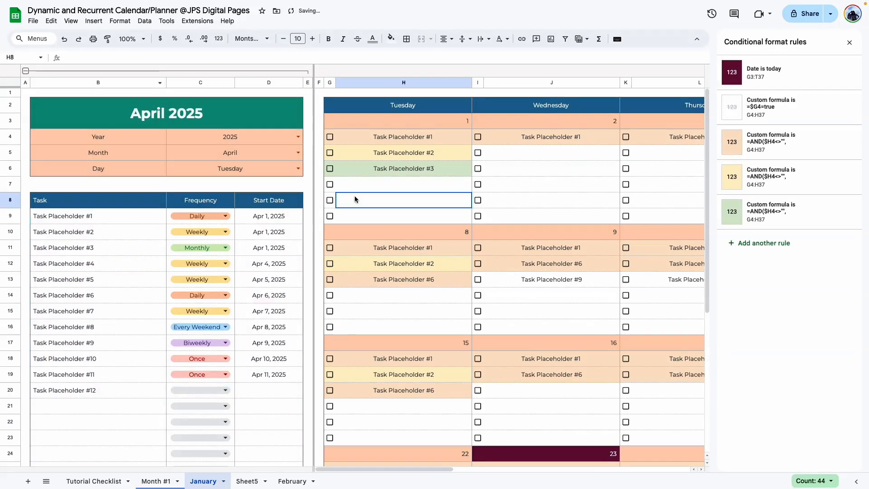
click(515, 168)
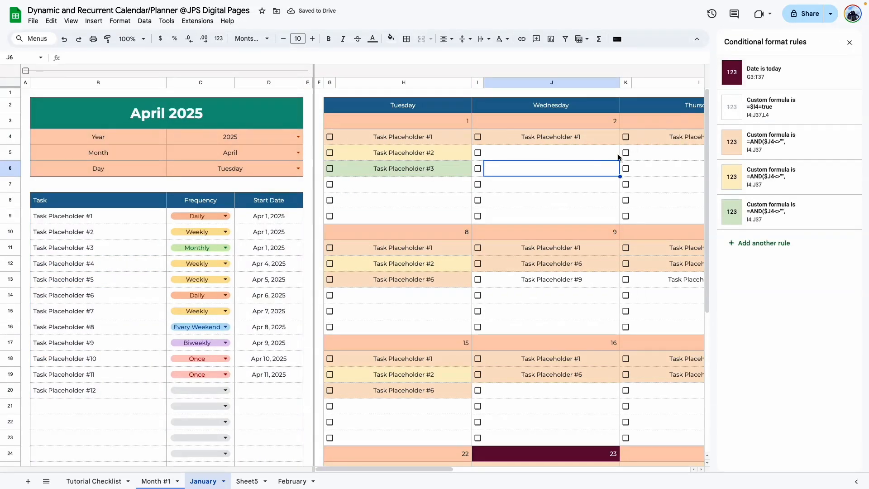
click(424, 168)
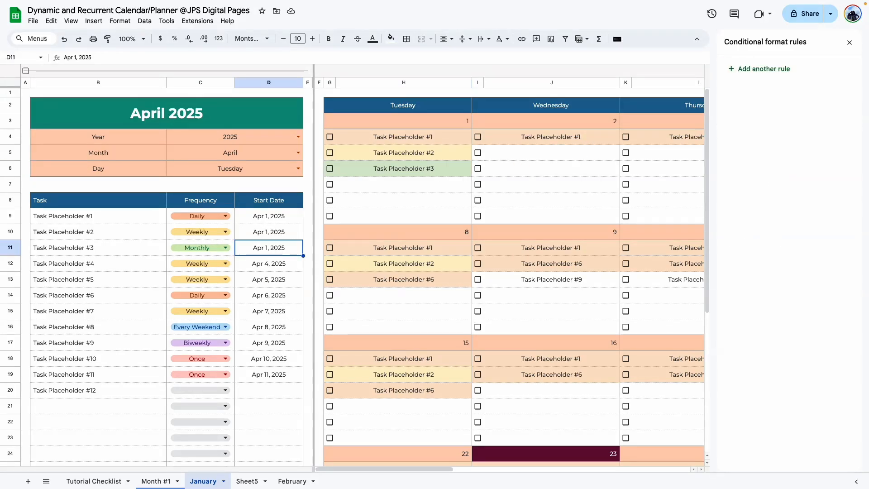
double_click(273, 250)
click(269, 293)
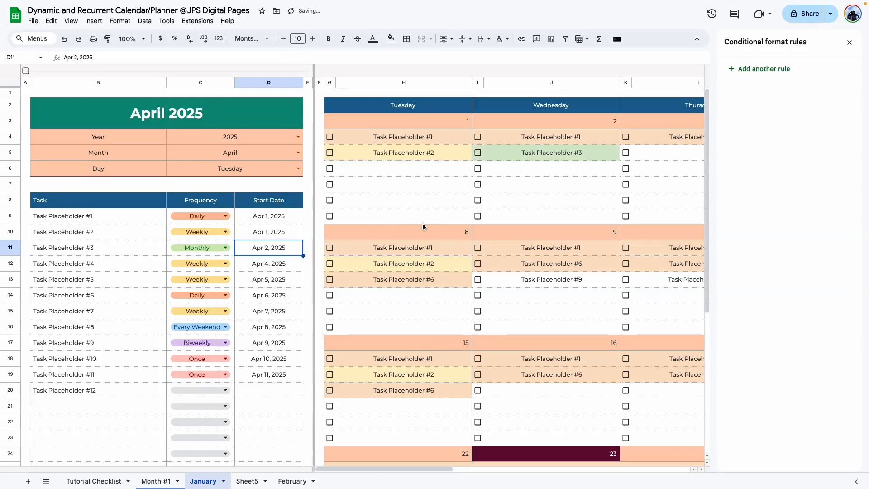
Step: Try moving Wednesday's green Monthly rule above the Daily rule in the rule order, and put it back last
click(424, 226)
click(514, 175)
click(514, 182)
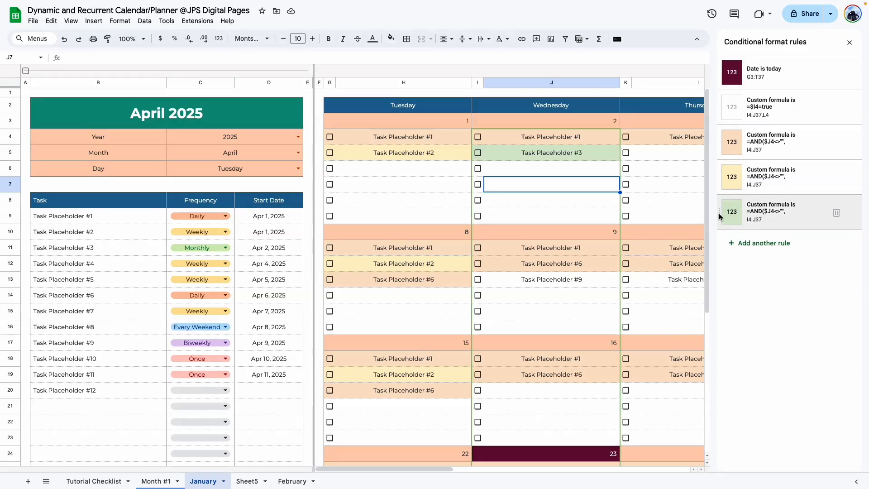
drag(725, 221, 719, 144)
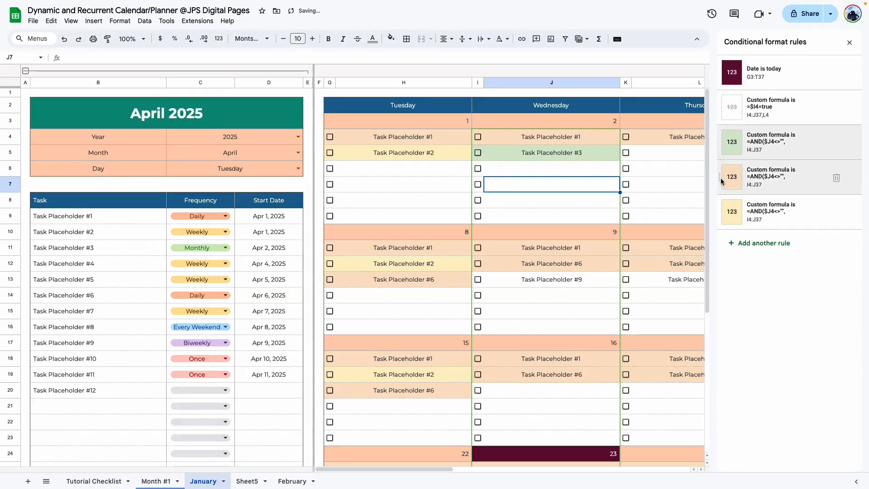
click(721, 113)
click(799, 263)
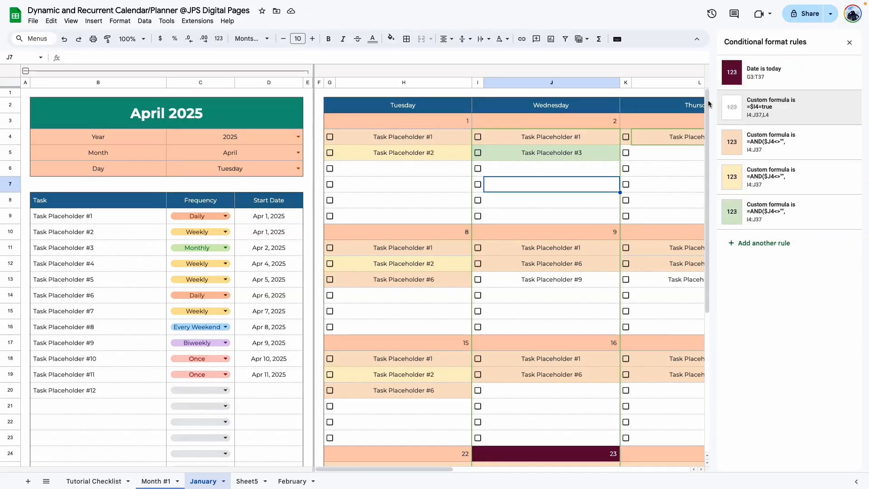
Step: Move Wednesday's =$I4=true strikethrough rule below the frequency rules and test it with the checkboxes of Task Placeholder #1 and #3
drag(721, 107, 725, 213)
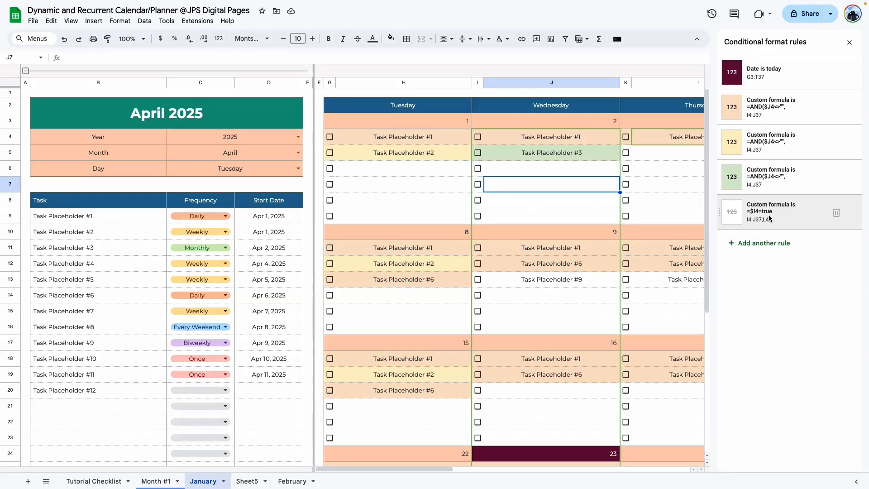
click(576, 198)
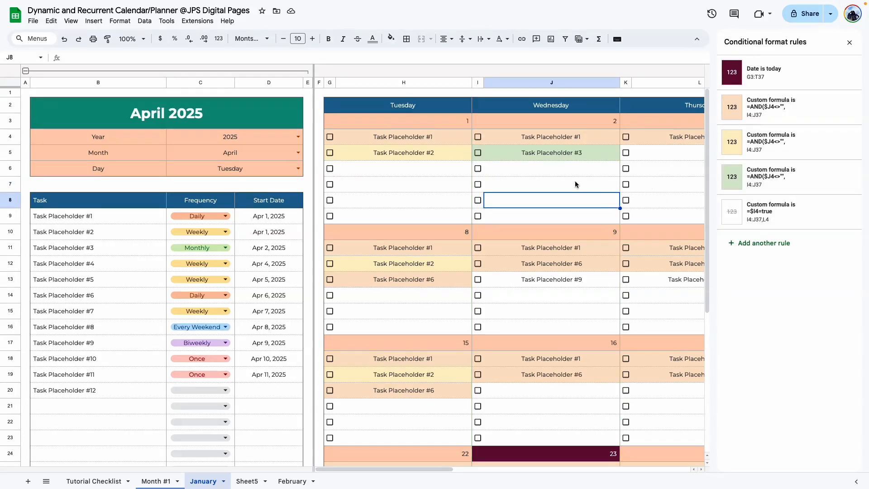
click(478, 137)
click(489, 168)
click(478, 153)
click(478, 137)
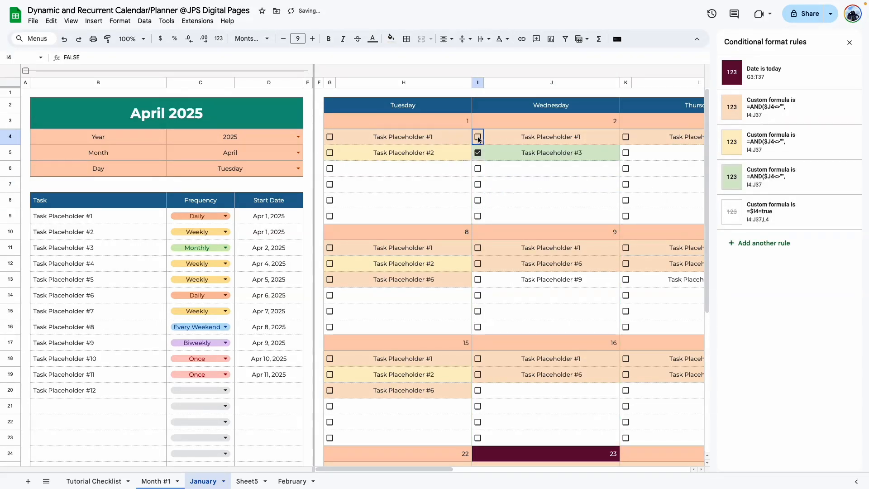
click(478, 153)
click(501, 186)
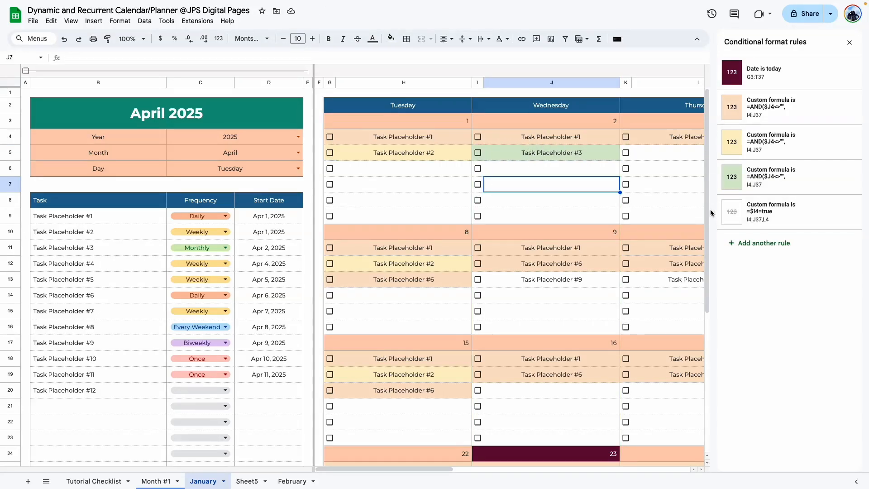
Step: Move Wednesday's =$I4=true strikethrough rule back above the frequency rules, directly below the Date is today rule
click(724, 215)
click(798, 266)
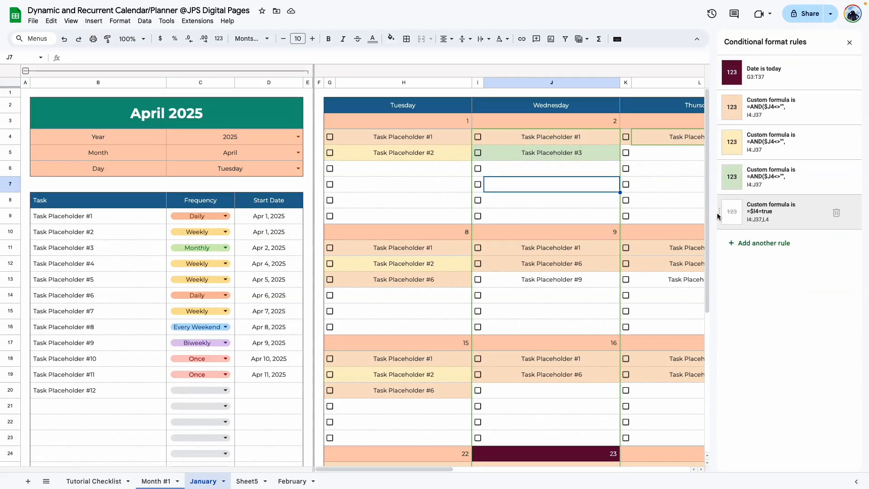
drag(719, 216, 720, 109)
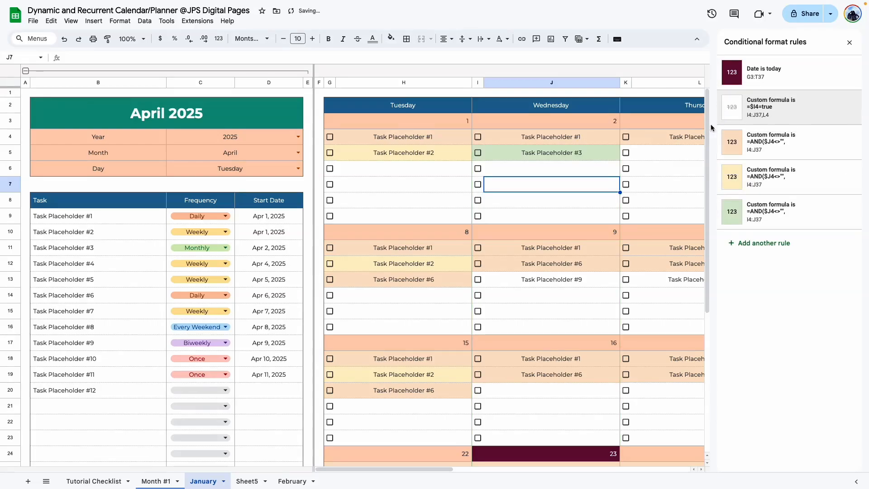
Step: Test the strikethrough with Wednesday's Task Placeholder #1 and #3 checkboxes, keep only #1 checked, and close the conditional format rules
click(477, 136)
click(477, 153)
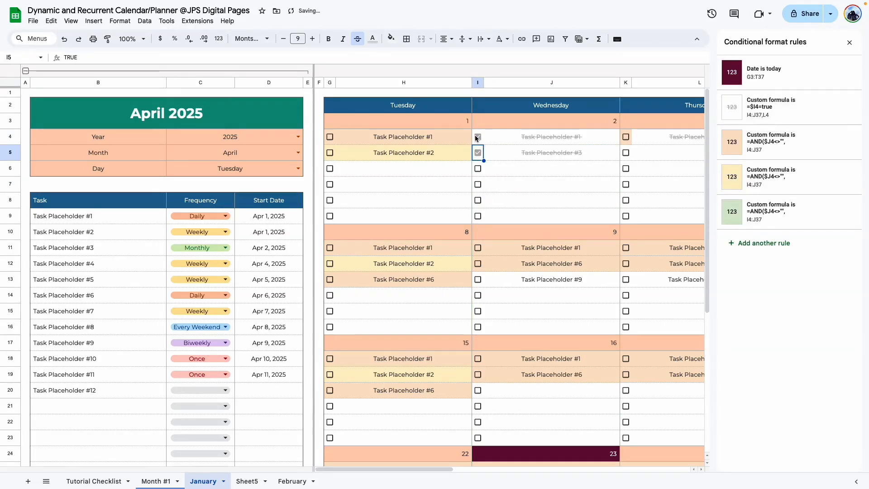
click(477, 138)
click(478, 152)
click(479, 139)
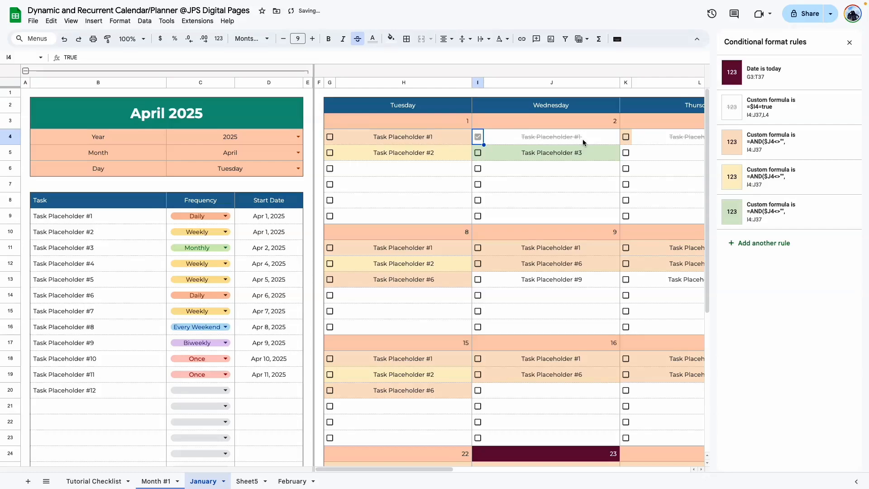
click(521, 174)
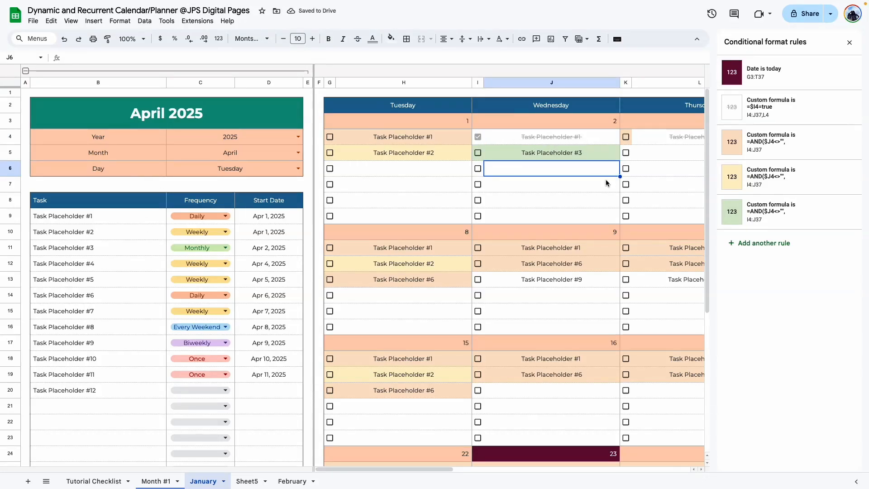
click(581, 189)
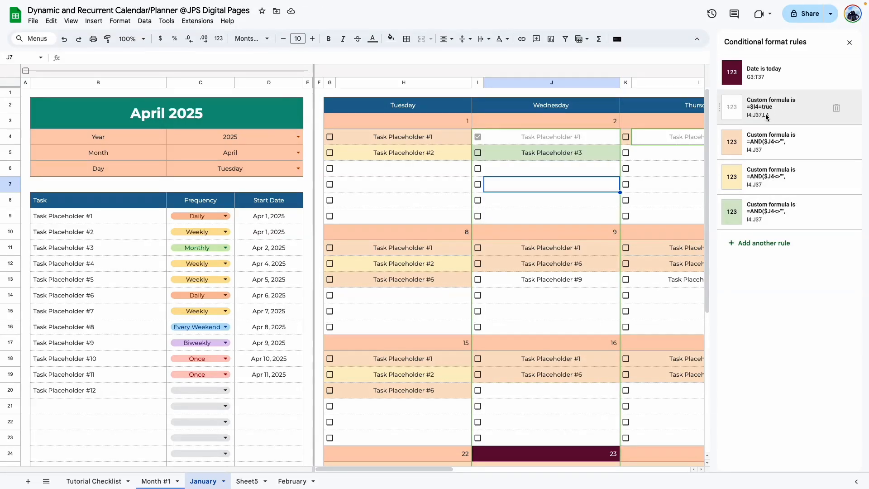
click(849, 43)
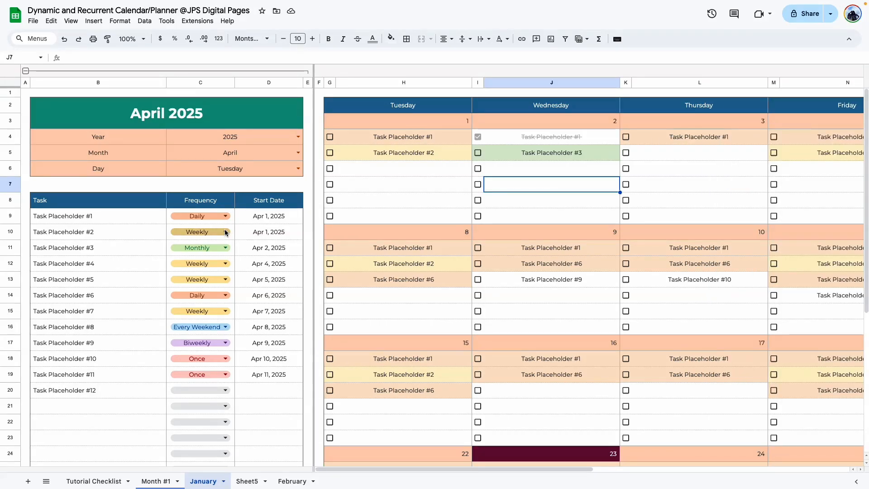
Step: Copy the Every Weekend frequency text from Task Placeholder #8 and use it to replace Monthly in Sheet5's formula
click(217, 324)
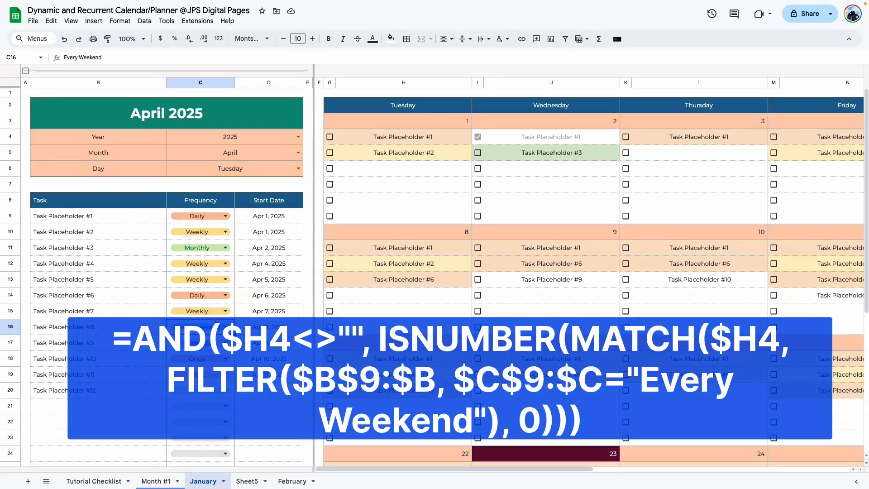
click(103, 58)
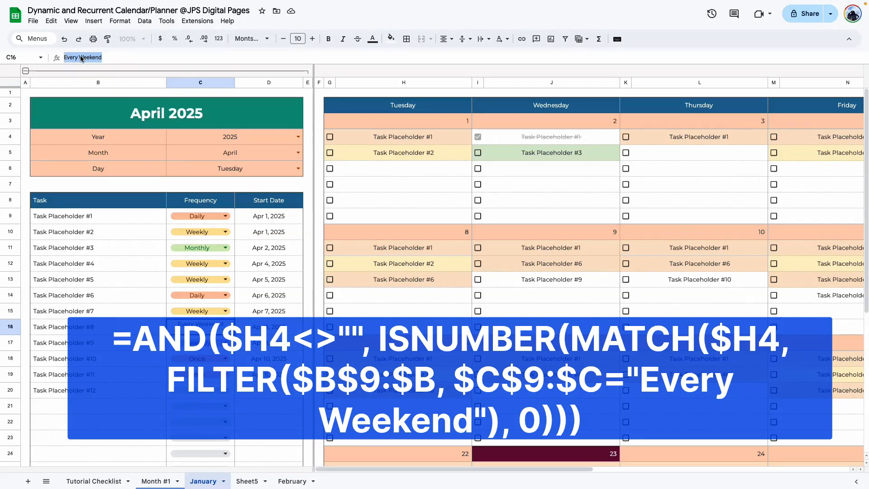
click(248, 481)
click(277, 159)
double_click(362, 154)
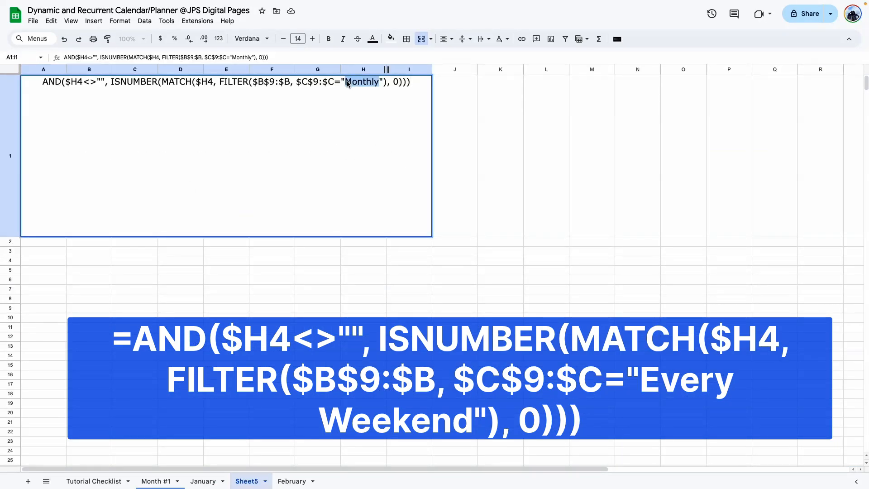
text(Every Weekend)
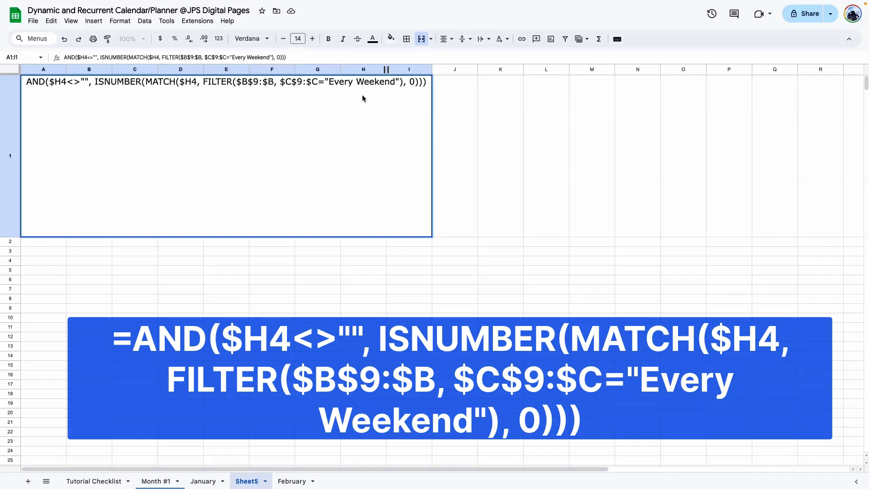
key(Return)
Step: Copy the complete Every Weekend formula from Sheet5 and start another conditional format rule for G4:H37 on the January sheet
double_click(350, 158)
key(ctrl+a)
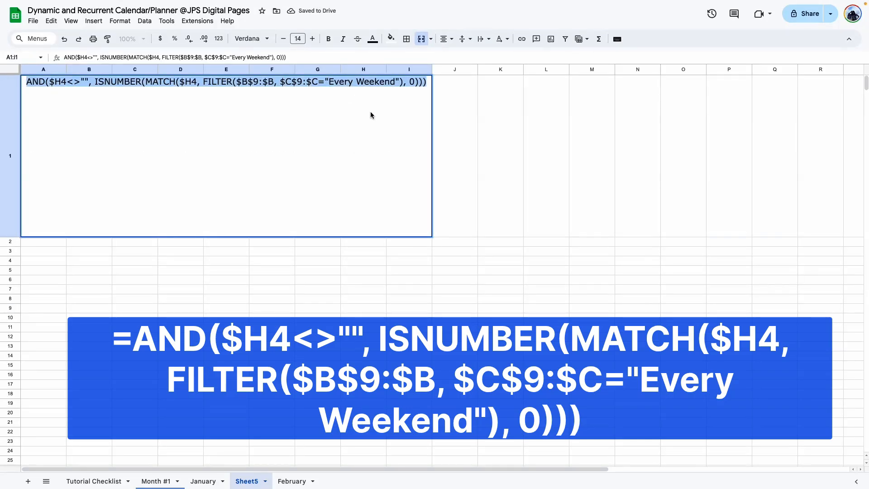
key(Escape)
click(203, 481)
click(398, 169)
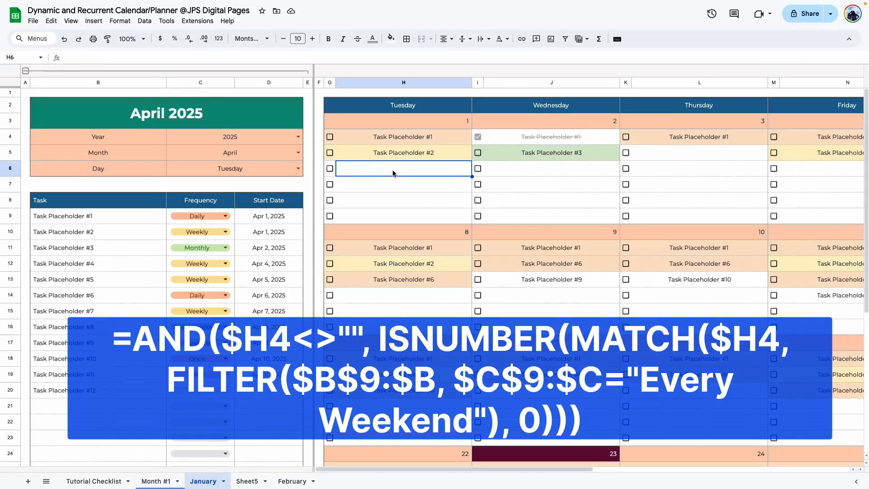
click(388, 155)
click(391, 39)
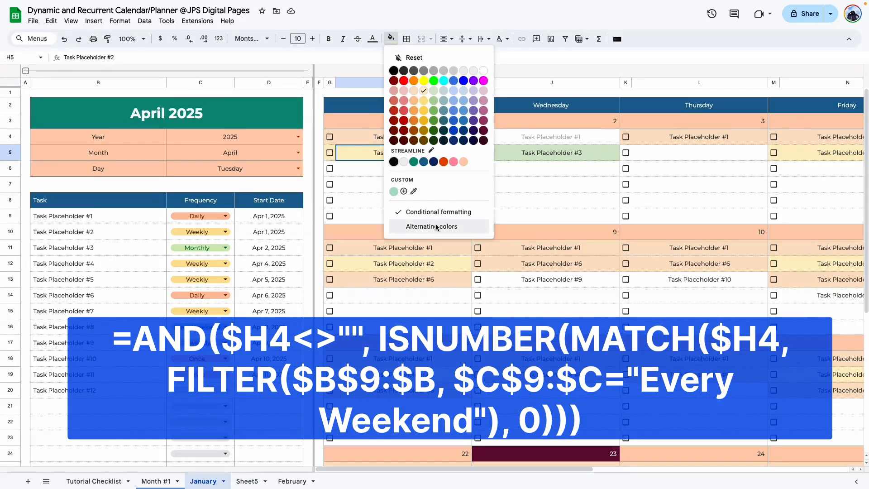
click(430, 211)
click(768, 221)
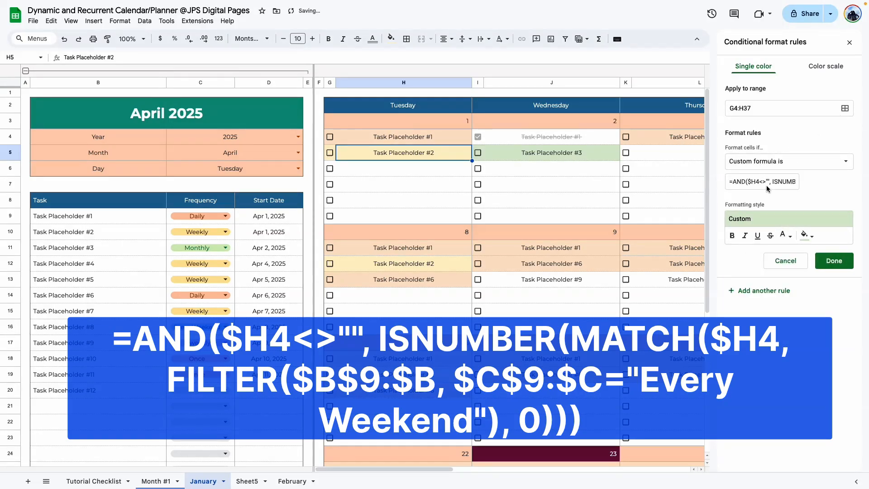
Step: Set the new rule's formula to AND($H4<>"", ISNUMBER(MATCH($H4, FILTER($B$9:$B, $C$9:$C="Every Weekend"), 0))) with a light blue fill and save it
click(768, 189)
key(ctrl+c)
key(BackSpace)
key(ctrl+v)
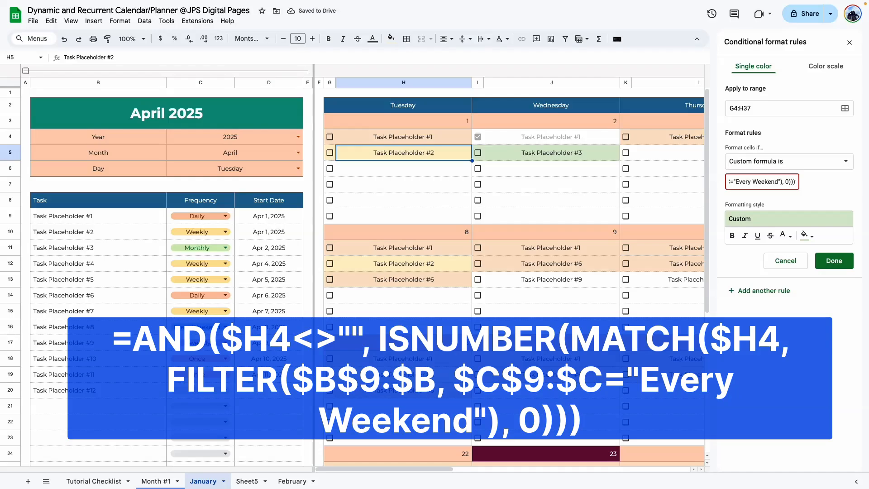
click(807, 235)
click(775, 290)
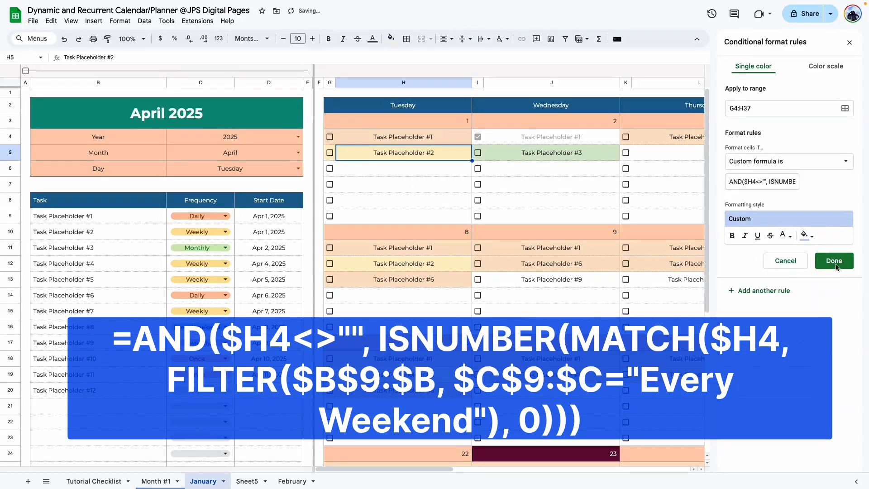
click(835, 261)
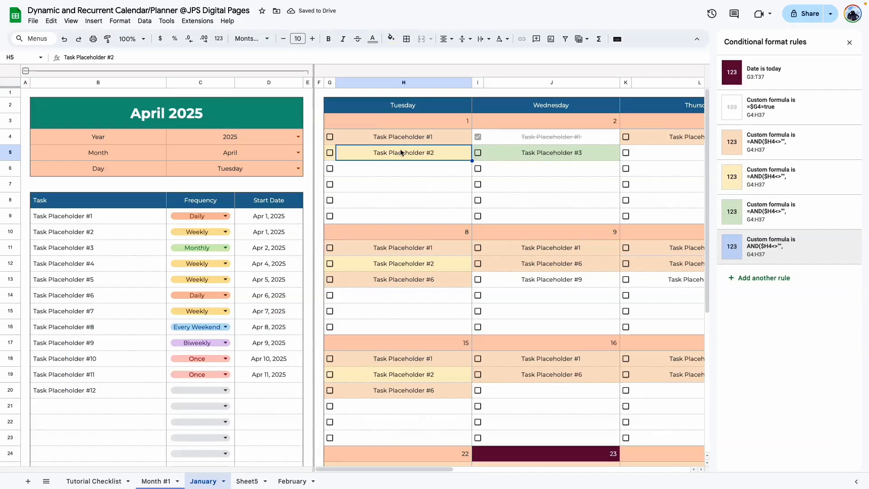
Step: Set the January calendar's starting day to Saturday and select the first task under Saturday the 5th
click(299, 169)
click(196, 245)
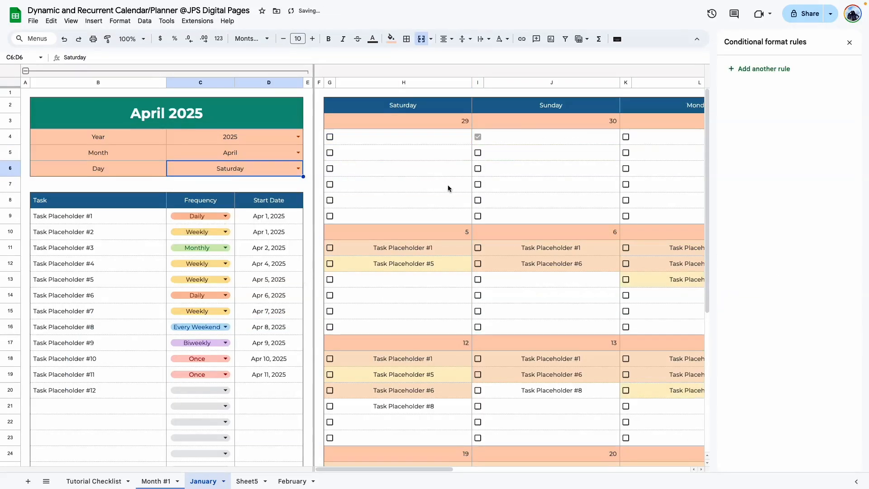
click(447, 187)
click(394, 281)
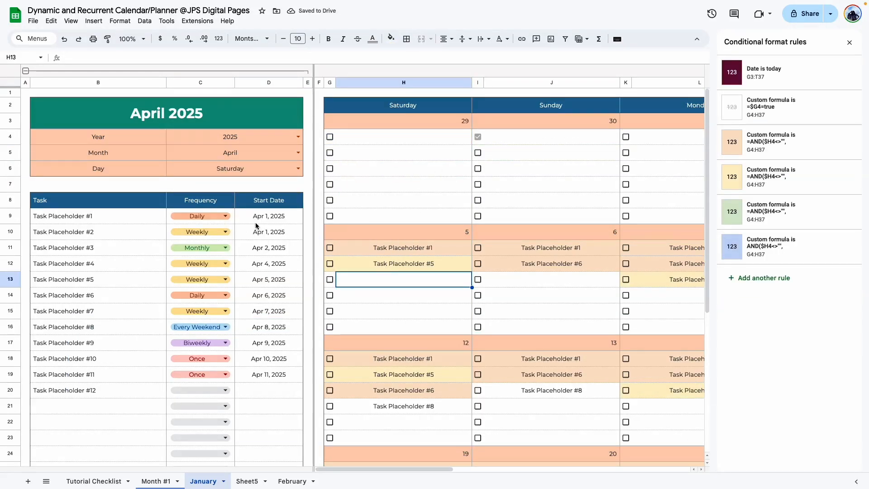
click(384, 248)
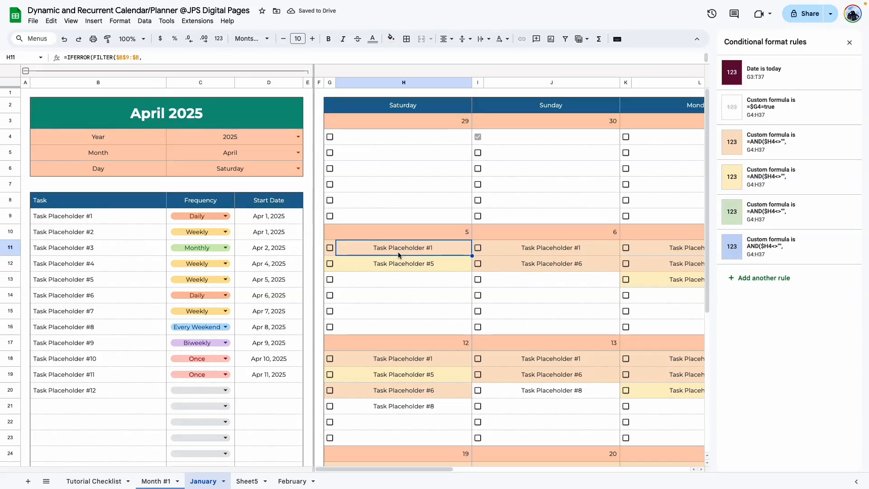
Step: Set Task Placeholder #1's frequency to Every Weekend and select its Saturday the 5th entry
click(210, 221)
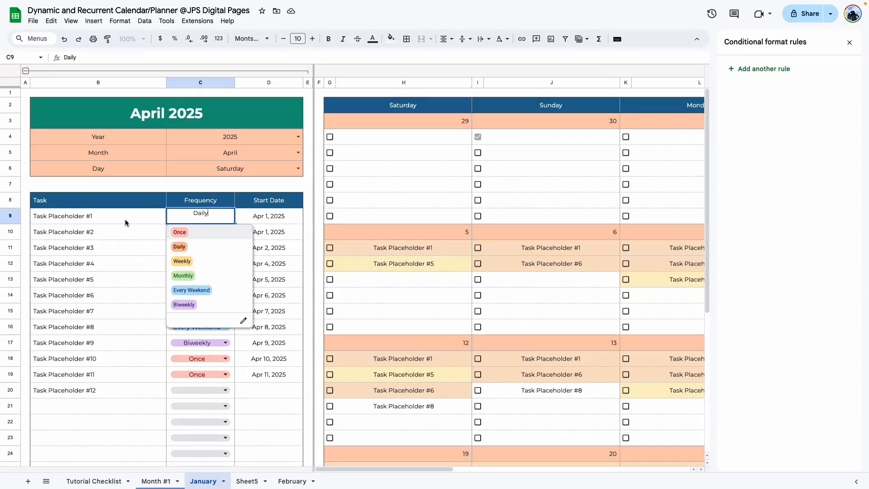
click(202, 291)
click(394, 300)
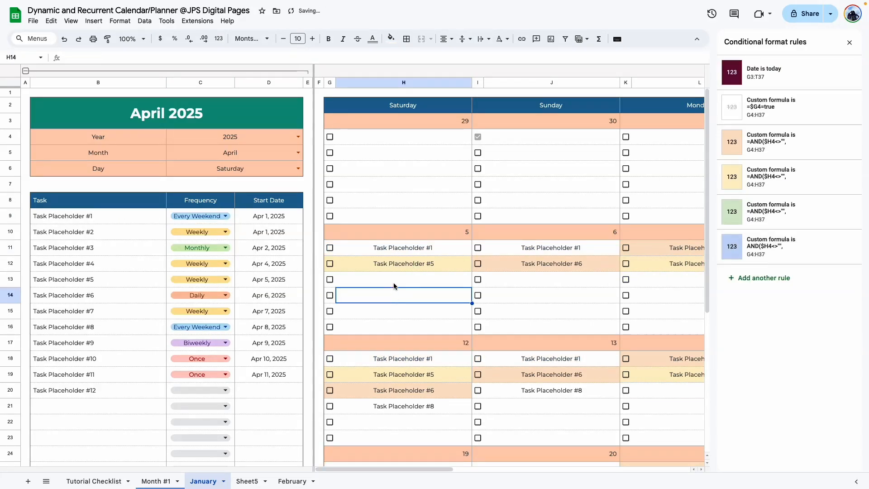
click(394, 249)
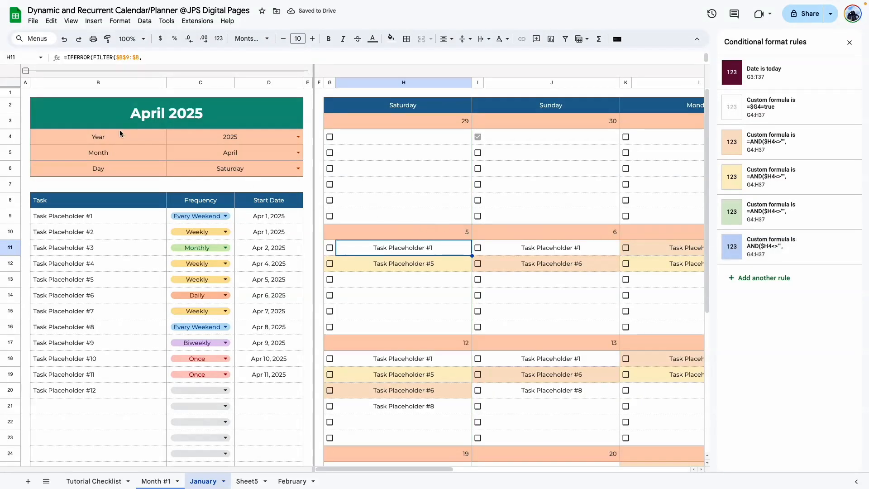
Step: Add the missing equals sign at the start of the light blue Every Weekend rule's custom formula and save the rule
click(775, 260)
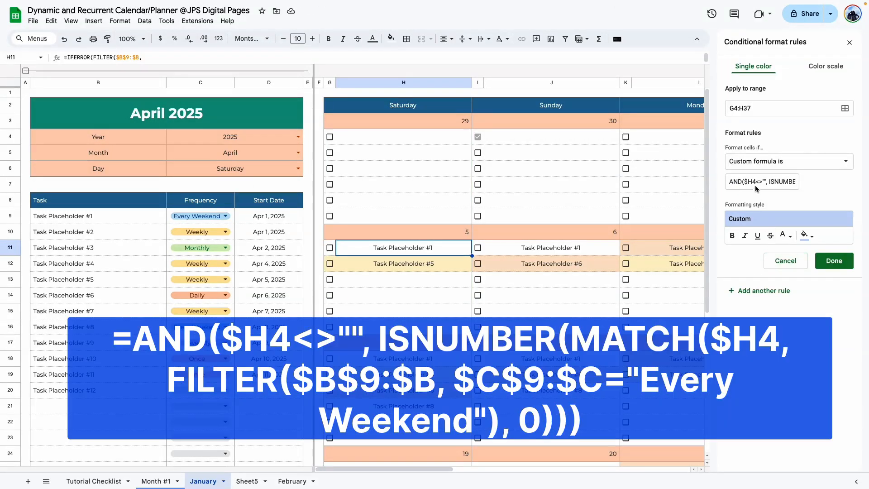
click(755, 185)
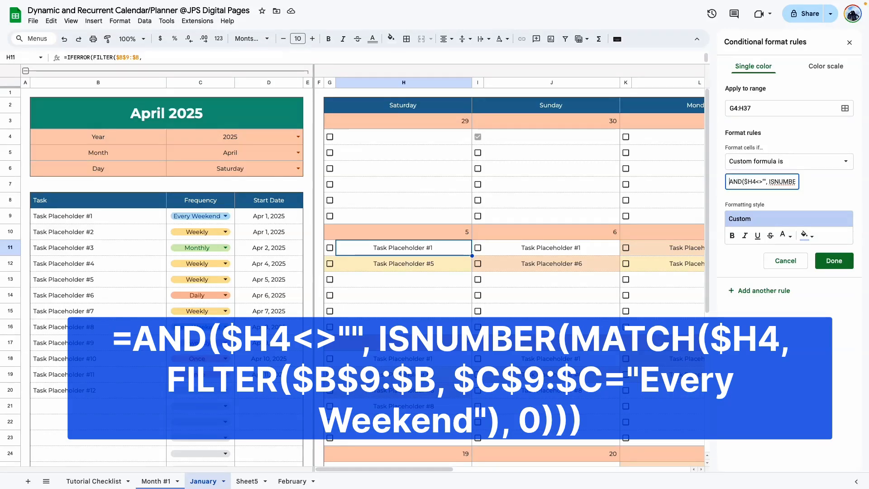
text(=)
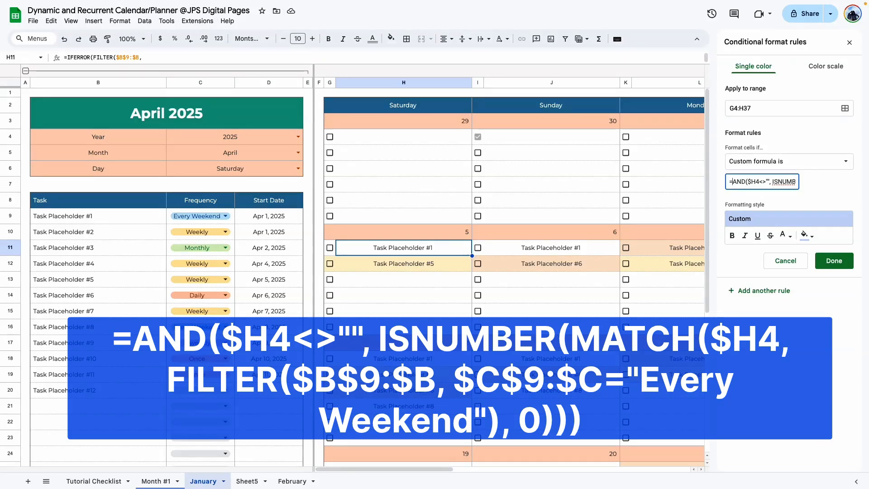
click(833, 263)
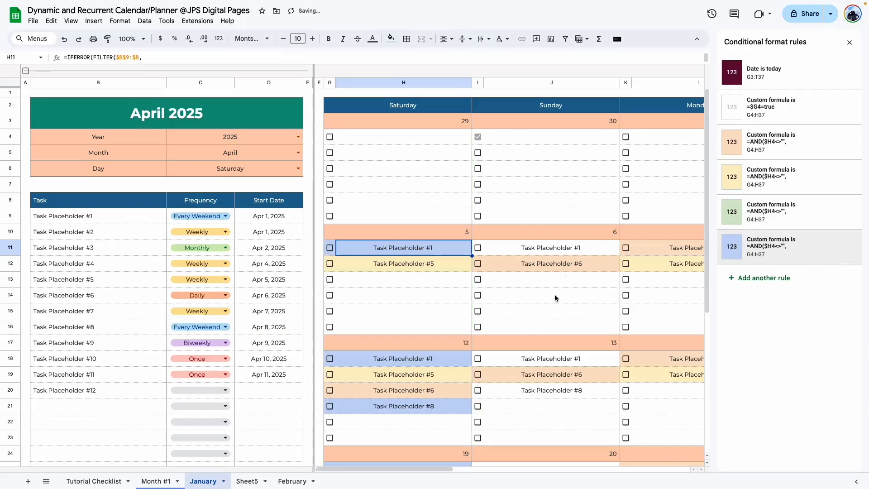
Step: Check the highlighting of the Every Weekend tasks Task Placeholder #1 and #8 throughout the Saturday column
click(418, 359)
click(417, 410)
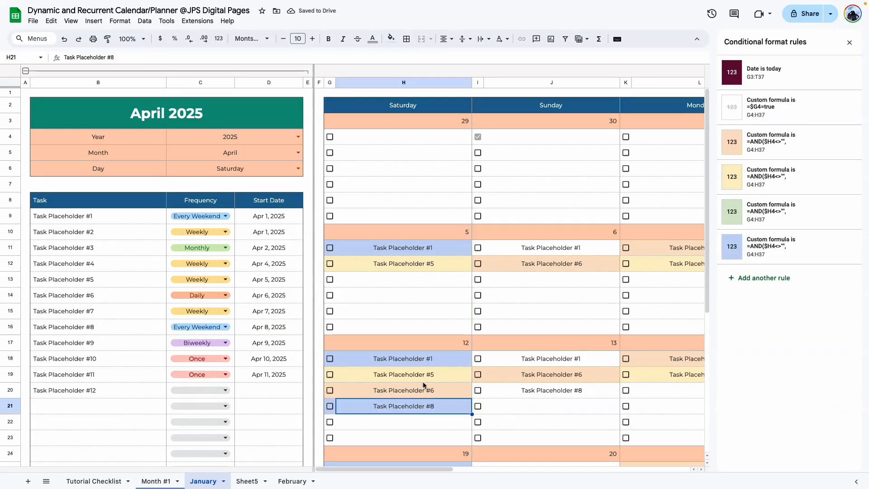
click(400, 362)
click(415, 409)
scroll(408, 365, down, 4)
scroll(408, 363, up, 4)
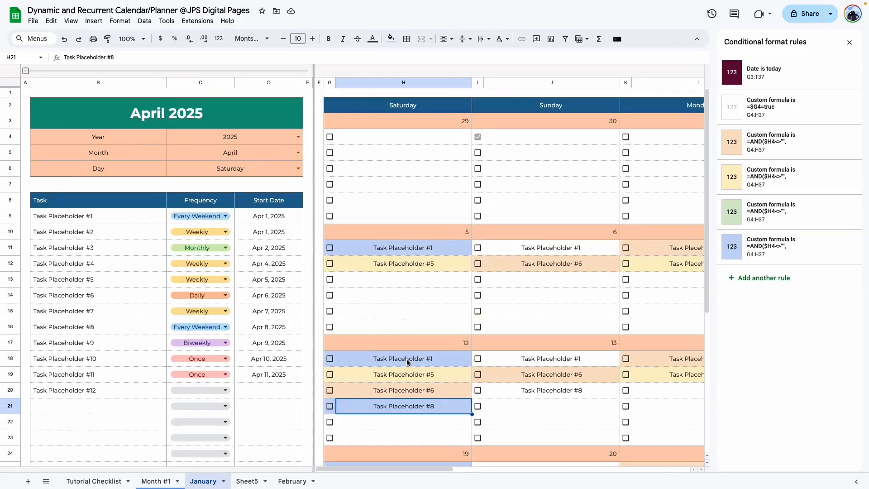
click(401, 247)
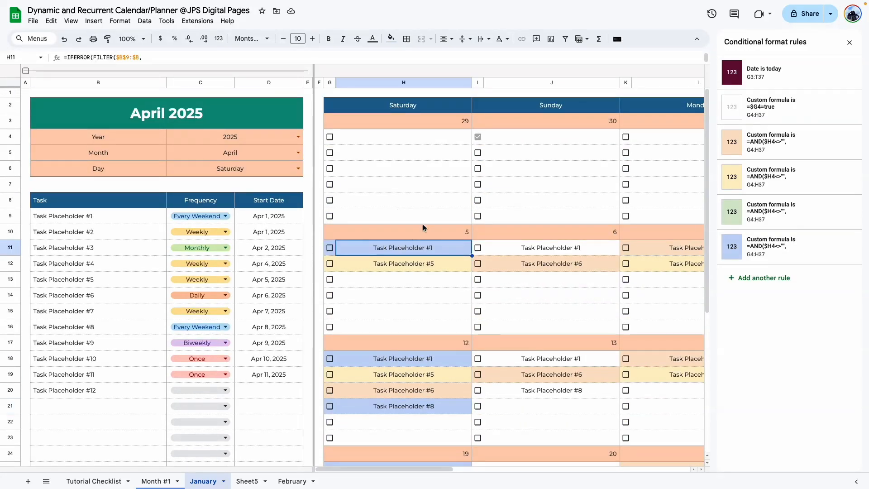
Step: Open the light blue Every Weekend rule for G4:H37 to review its formula and column reference
click(775, 250)
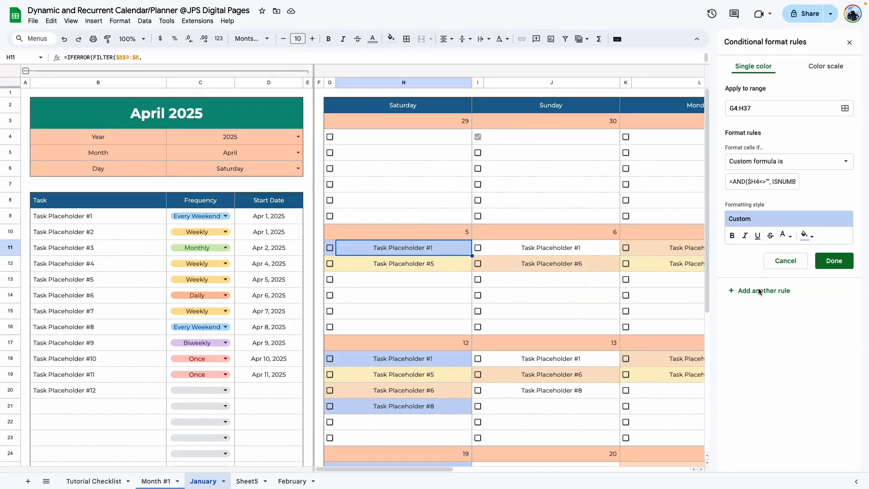
click(755, 182)
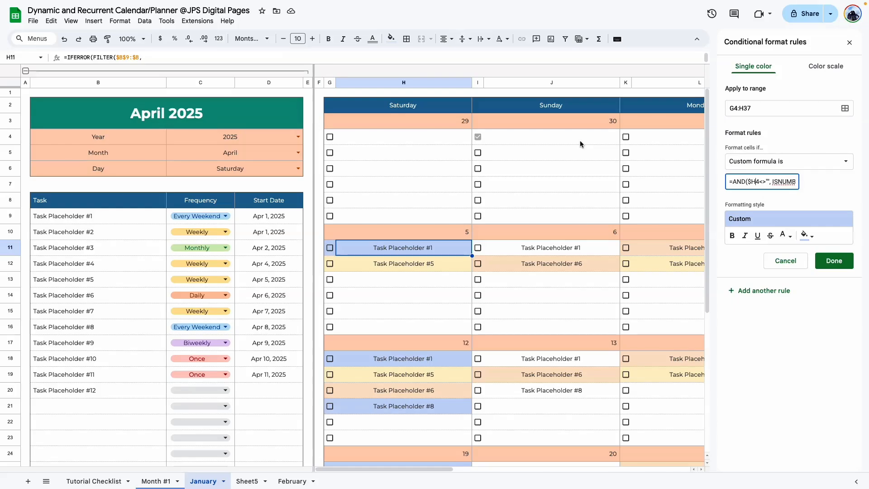
click(800, 266)
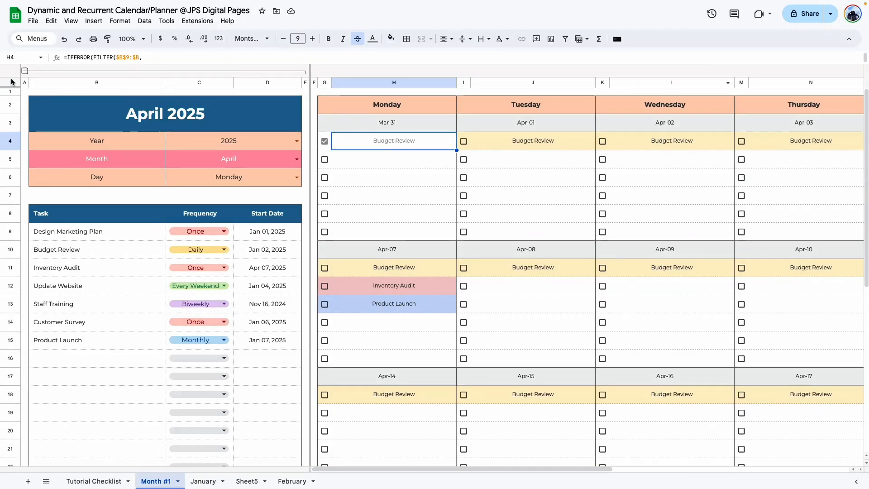
Step: Select the whole Month #1 sheet and look through its complete list of conditional format rules for all weekday columns
click(11, 82)
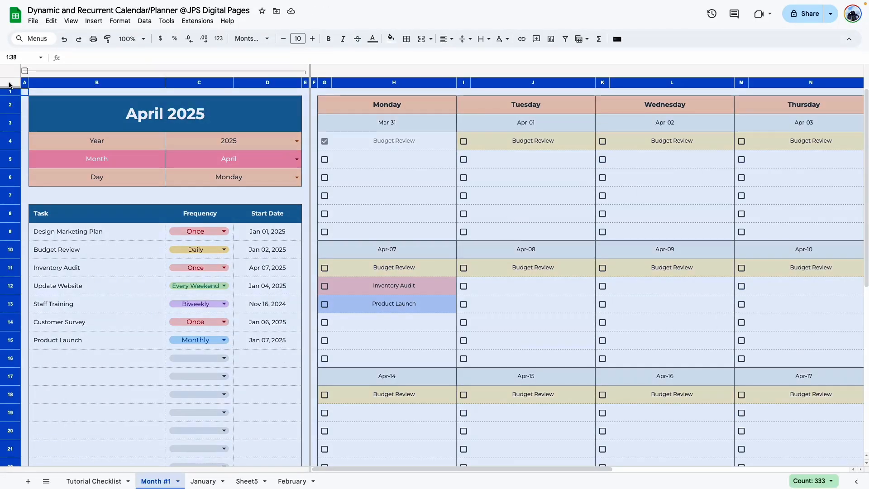
click(392, 39)
click(438, 209)
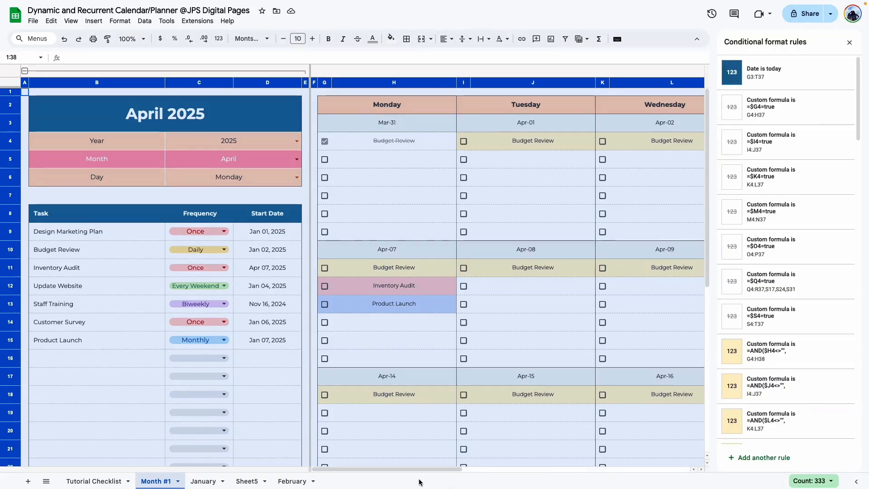
drag(420, 469, 619, 469)
scroll(787, 136, down, 6)
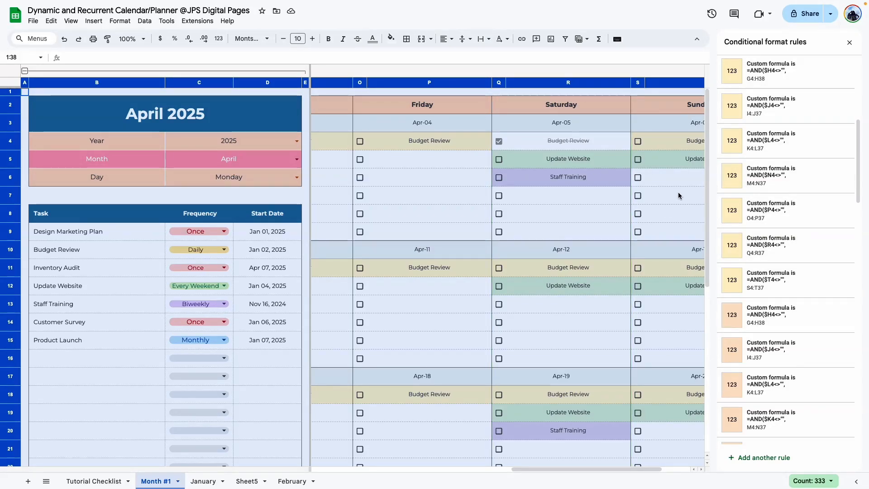
scroll(766, 232, down, 2)
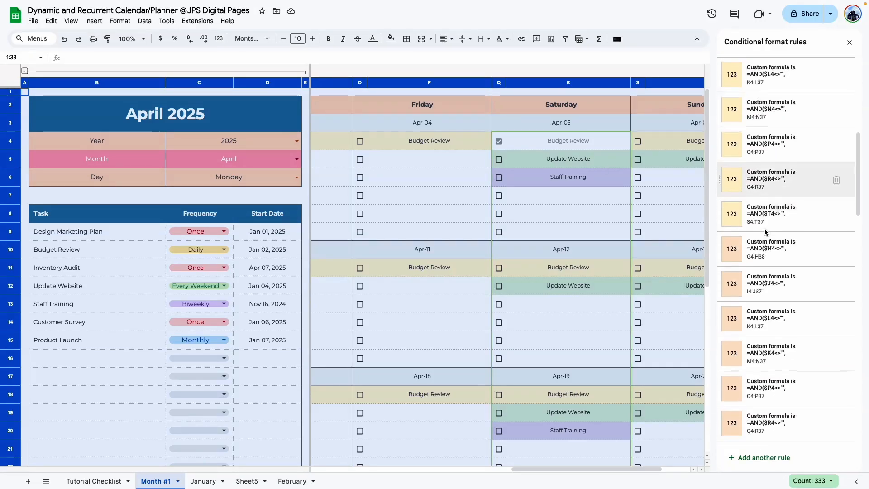
scroll(767, 232, down, 7)
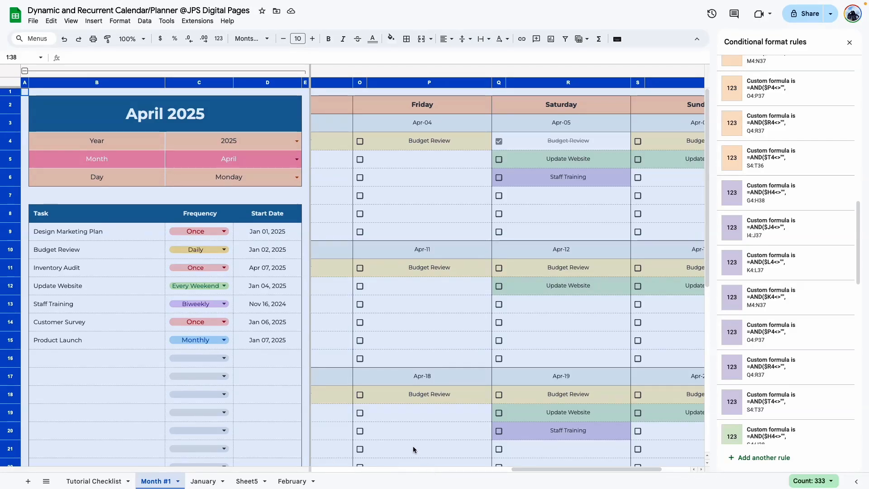
Step: Examine the conditional format rules that apply to Thursday's empty cells below Apr-10 on the Month #1 sheet
click(382, 349)
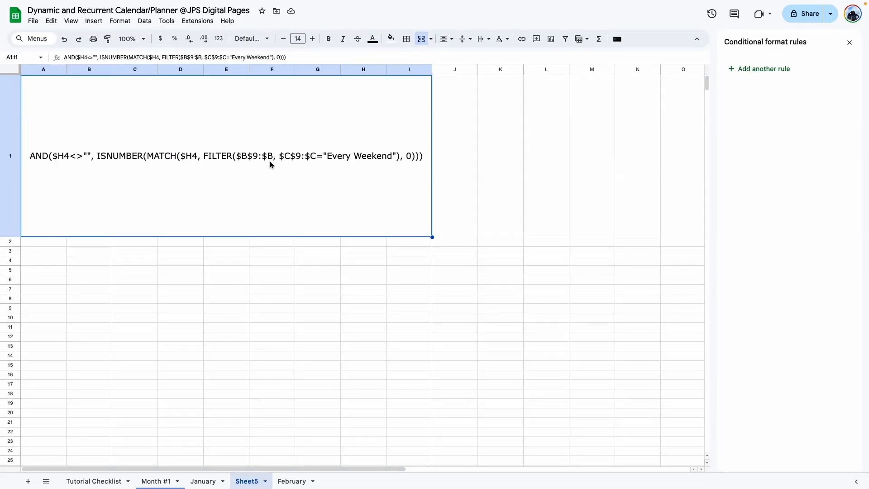
click(148, 481)
click(331, 299)
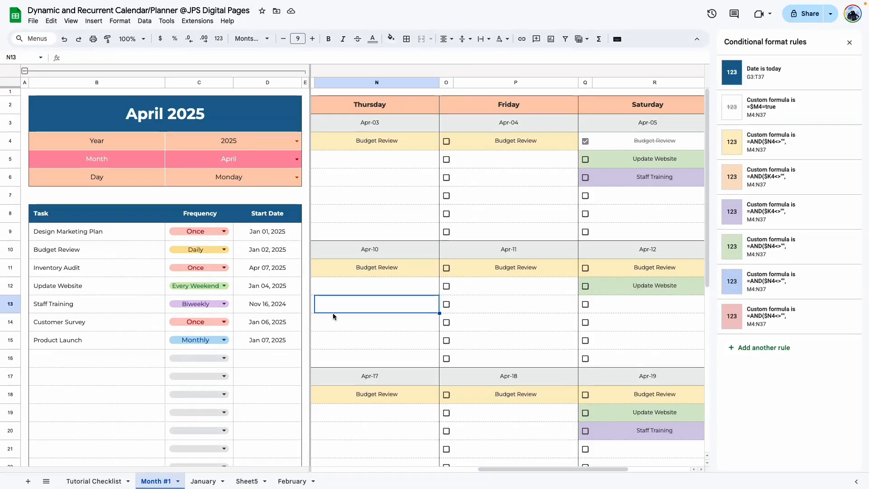
click(332, 319)
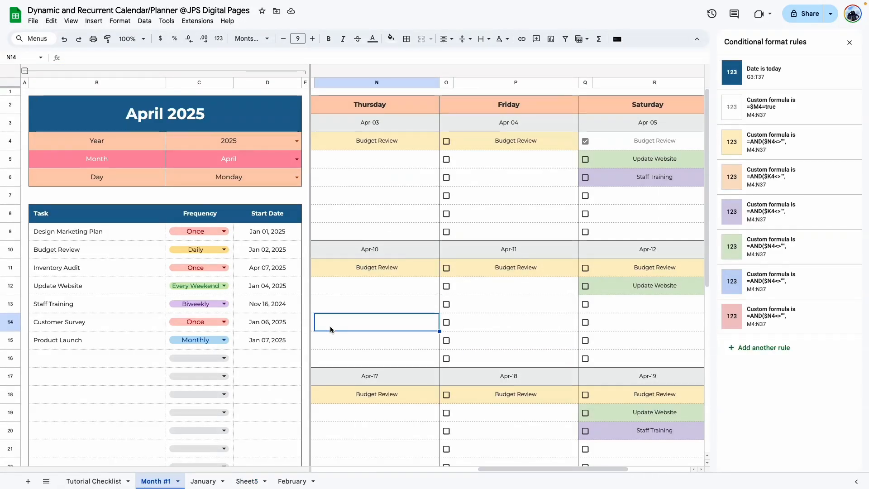